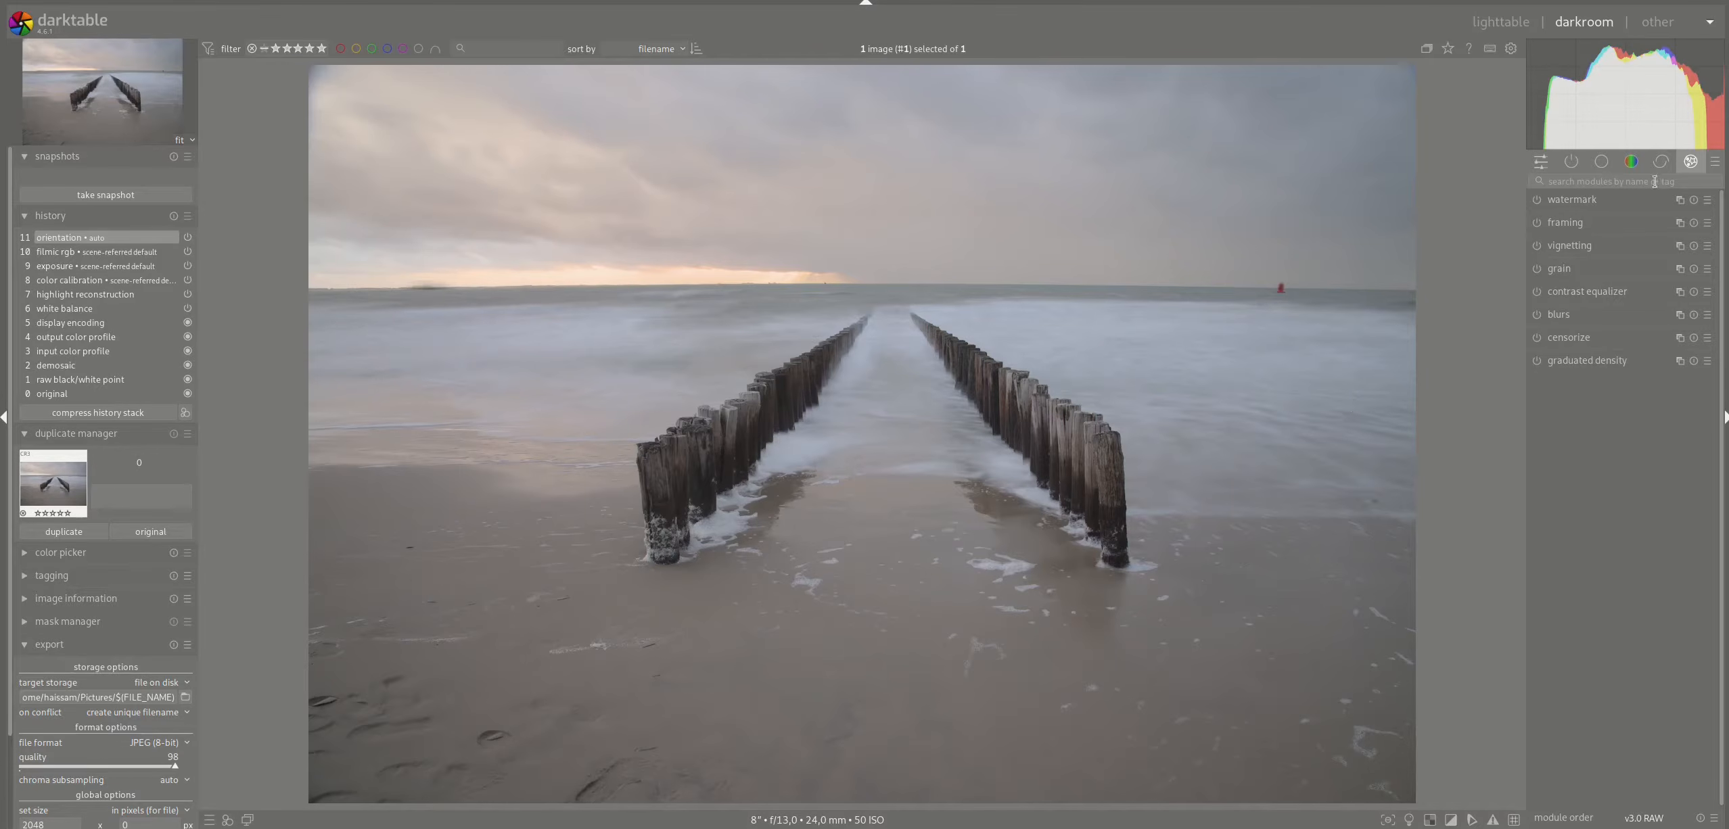
- Enable the lens correction module for the beach photo
{"action": "left_click", "coordinate": [1660, 161]}
{"action": "scroll", "coordinate": [1623, 245], "scroll_direction": "down", "scroll_amount": 5}
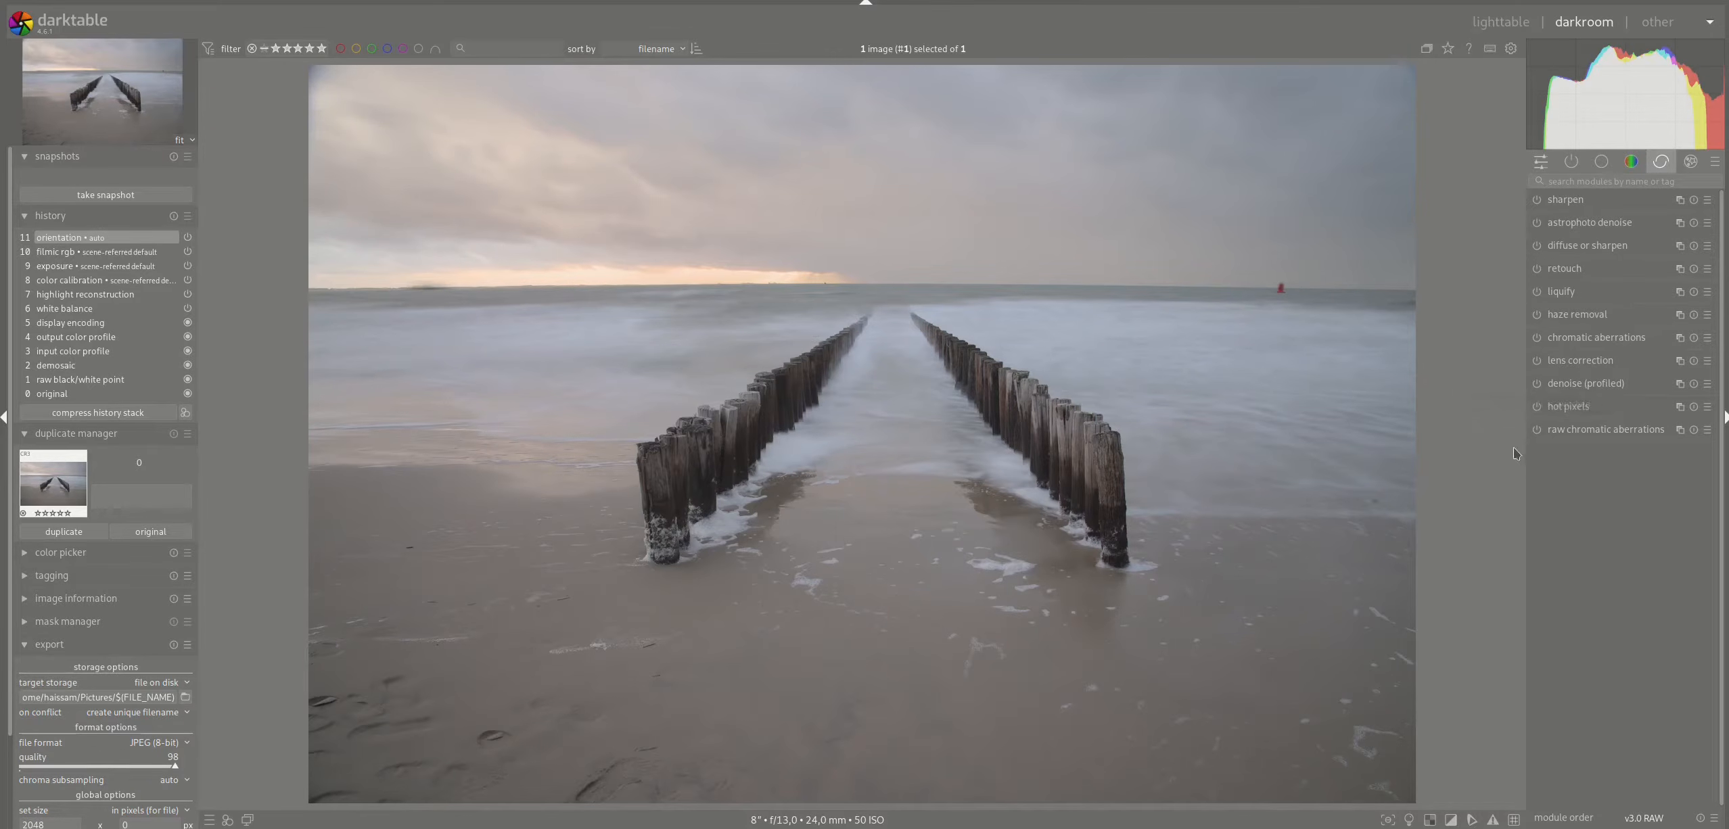
{"action": "left_click", "coordinate": [1536, 360]}
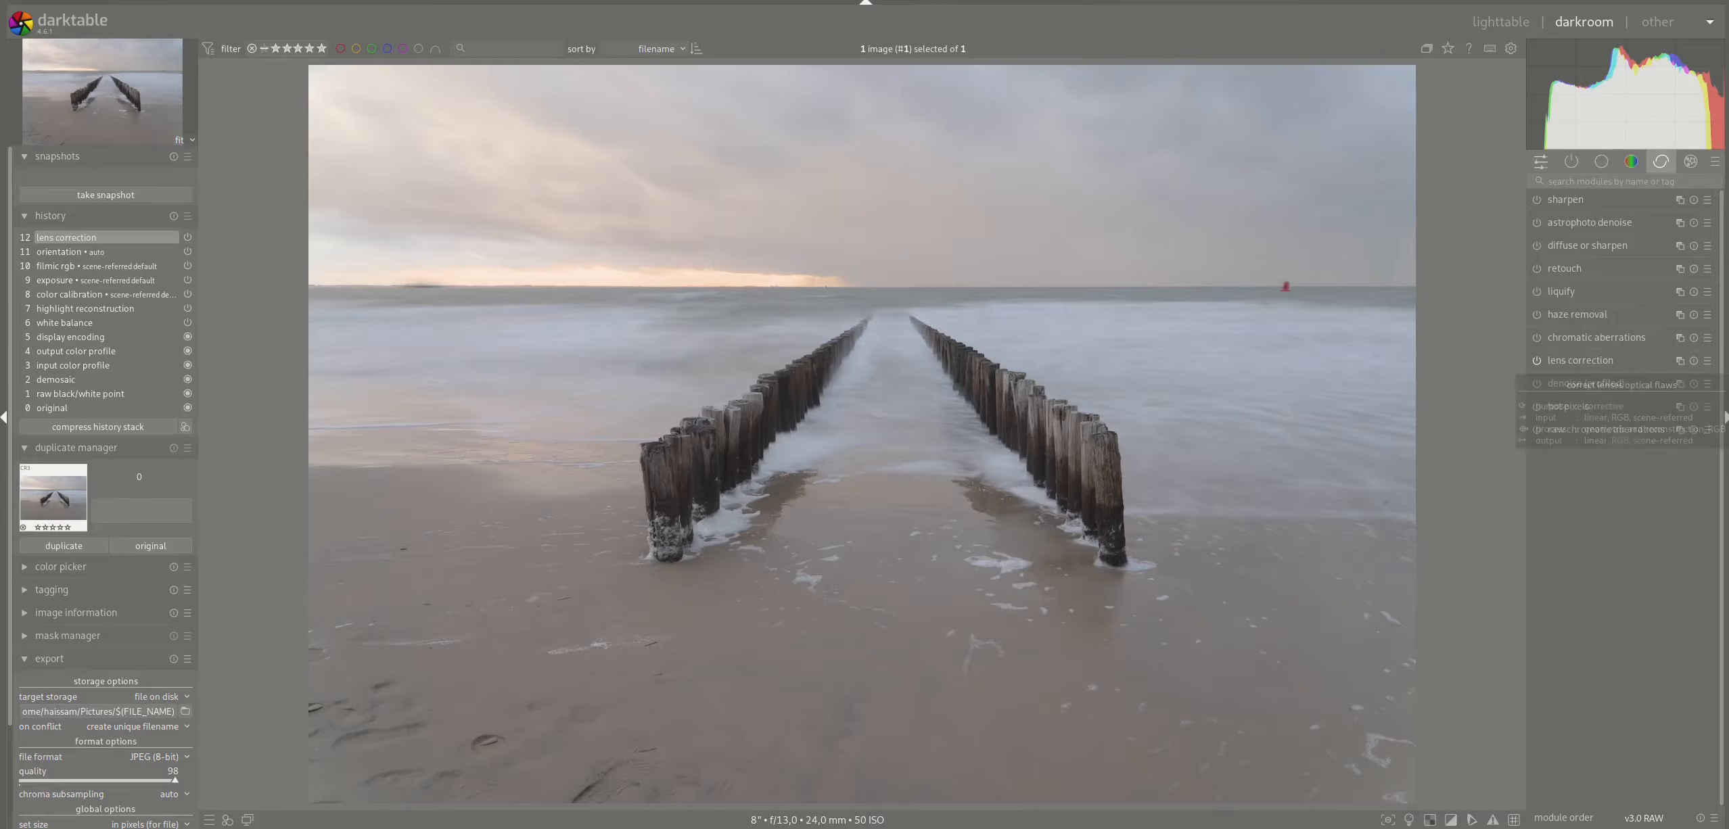
- Set the color calibration white balance by sampling a rectangular patch of misty sea just below the horizon, beyond the right row of posts
{"action": "left_click", "coordinate": [1633, 162]}
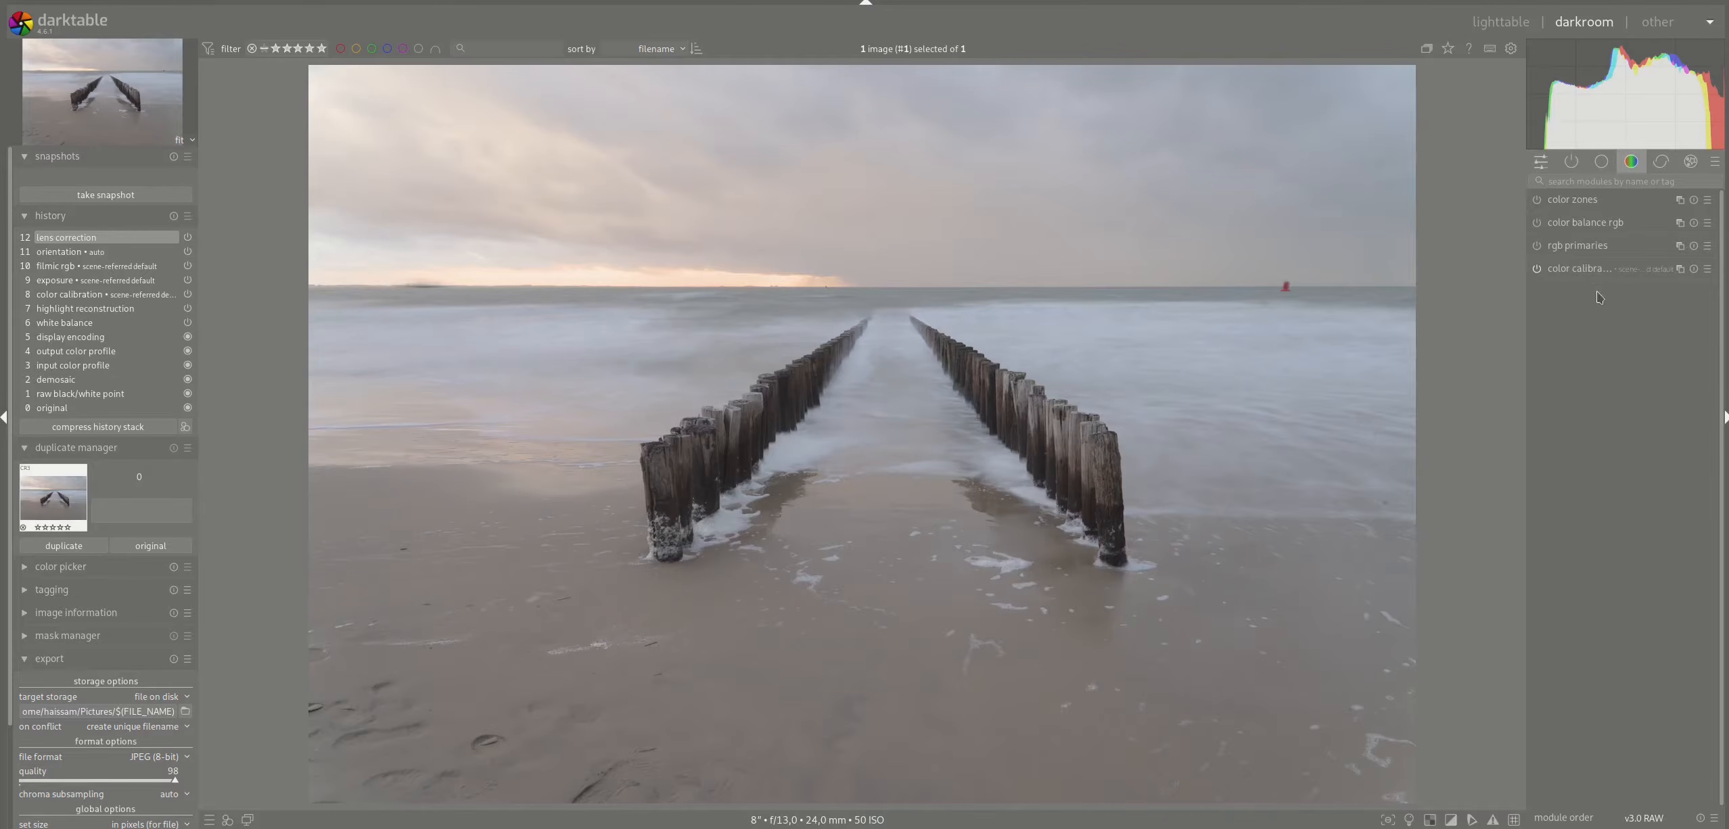
{"action": "left_click", "coordinate": [1579, 269]}
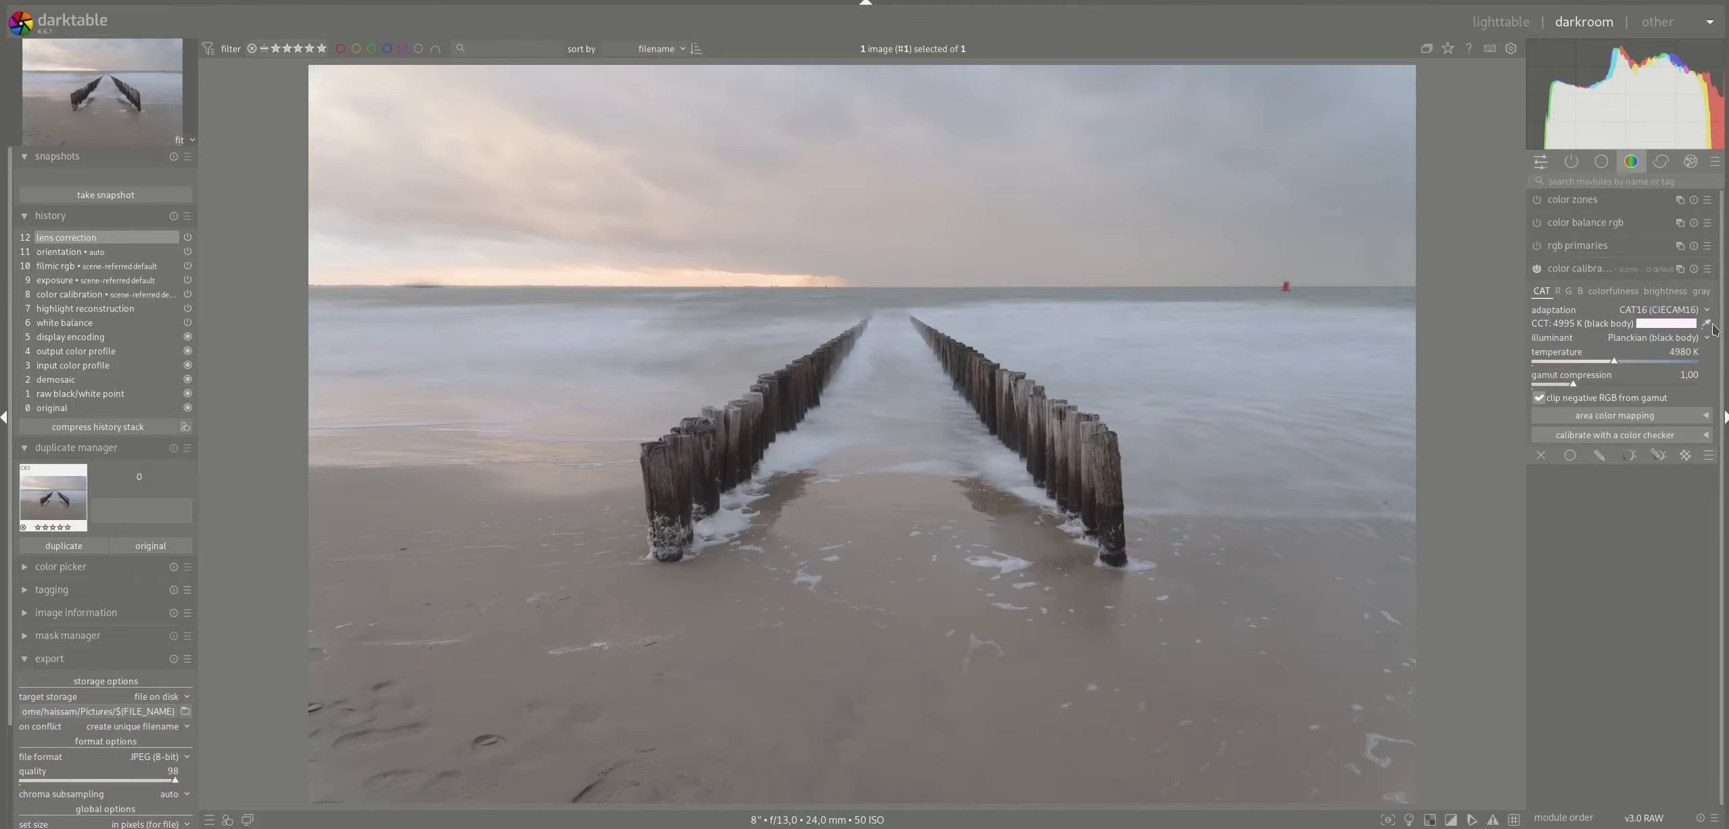
{"action": "left_click", "coordinate": [1705, 323]}
{"action": "left_click_drag", "start_coordinate": [991, 313], "coordinate": [1084, 344]}
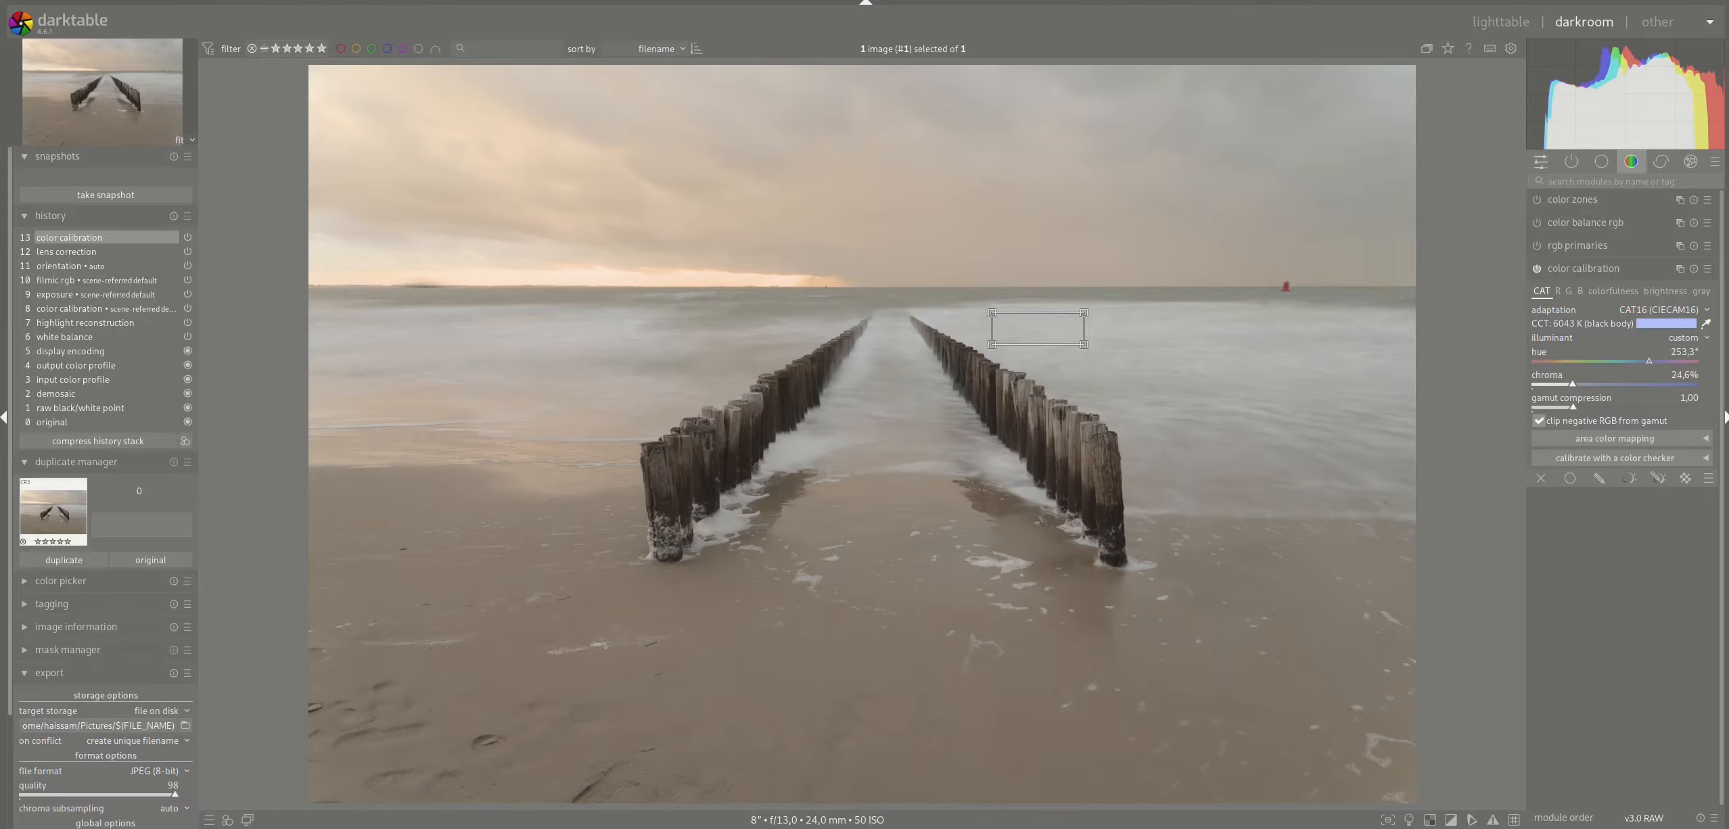
{"action": "left_click", "coordinate": [1576, 268]}
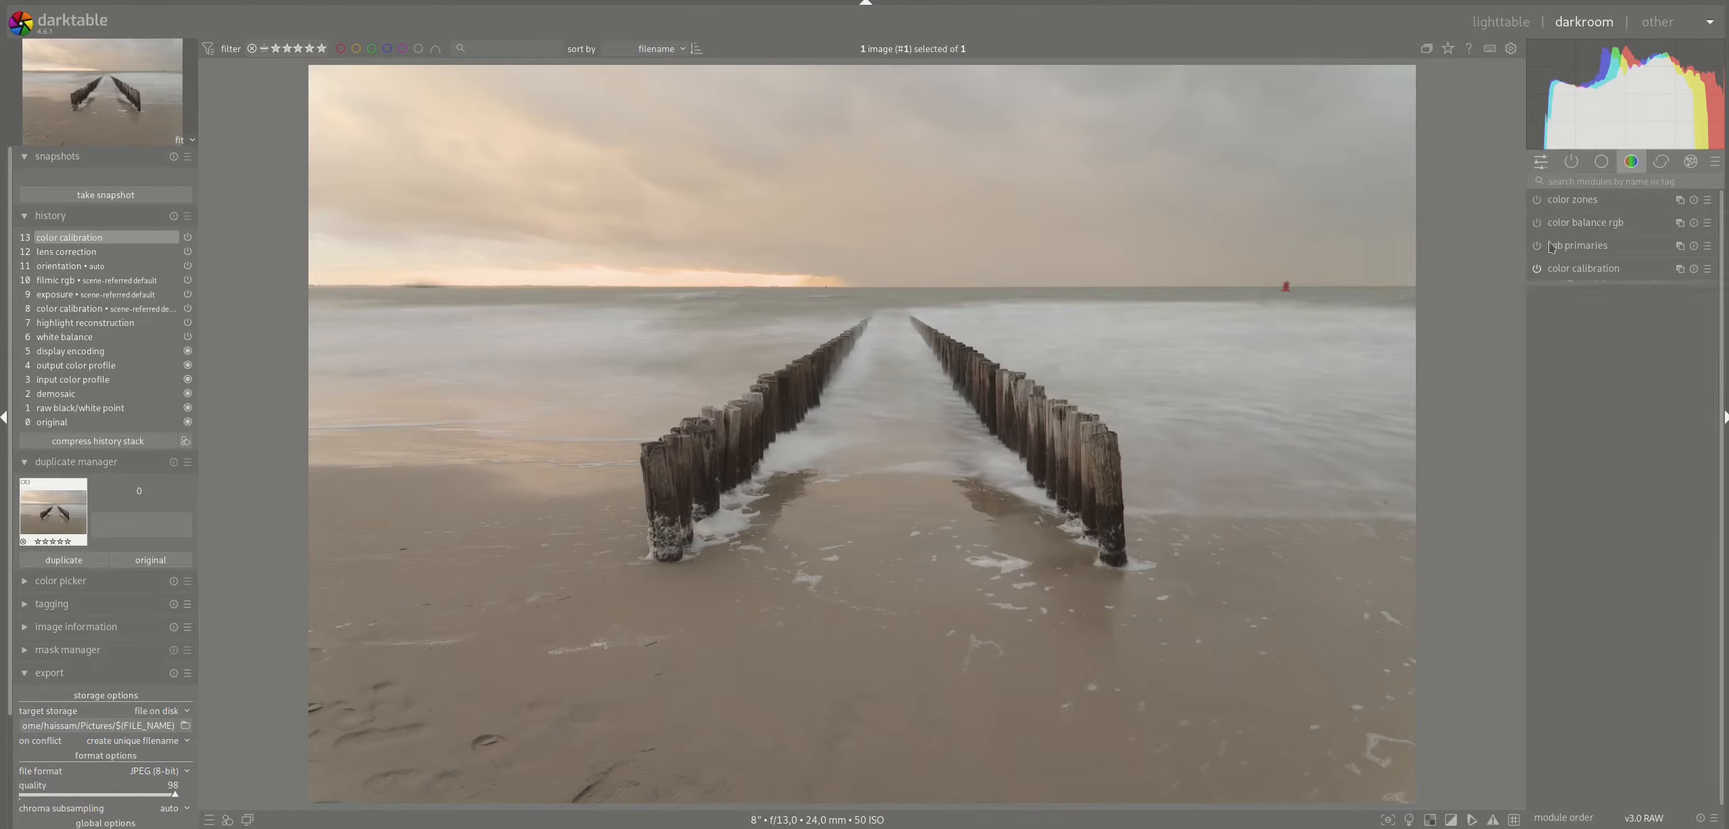
- Frame a 16:9 crop with the horizon on the upper third line, trimming the photo's left side and foreground sand
{"action": "left_click", "coordinate": [1601, 160]}
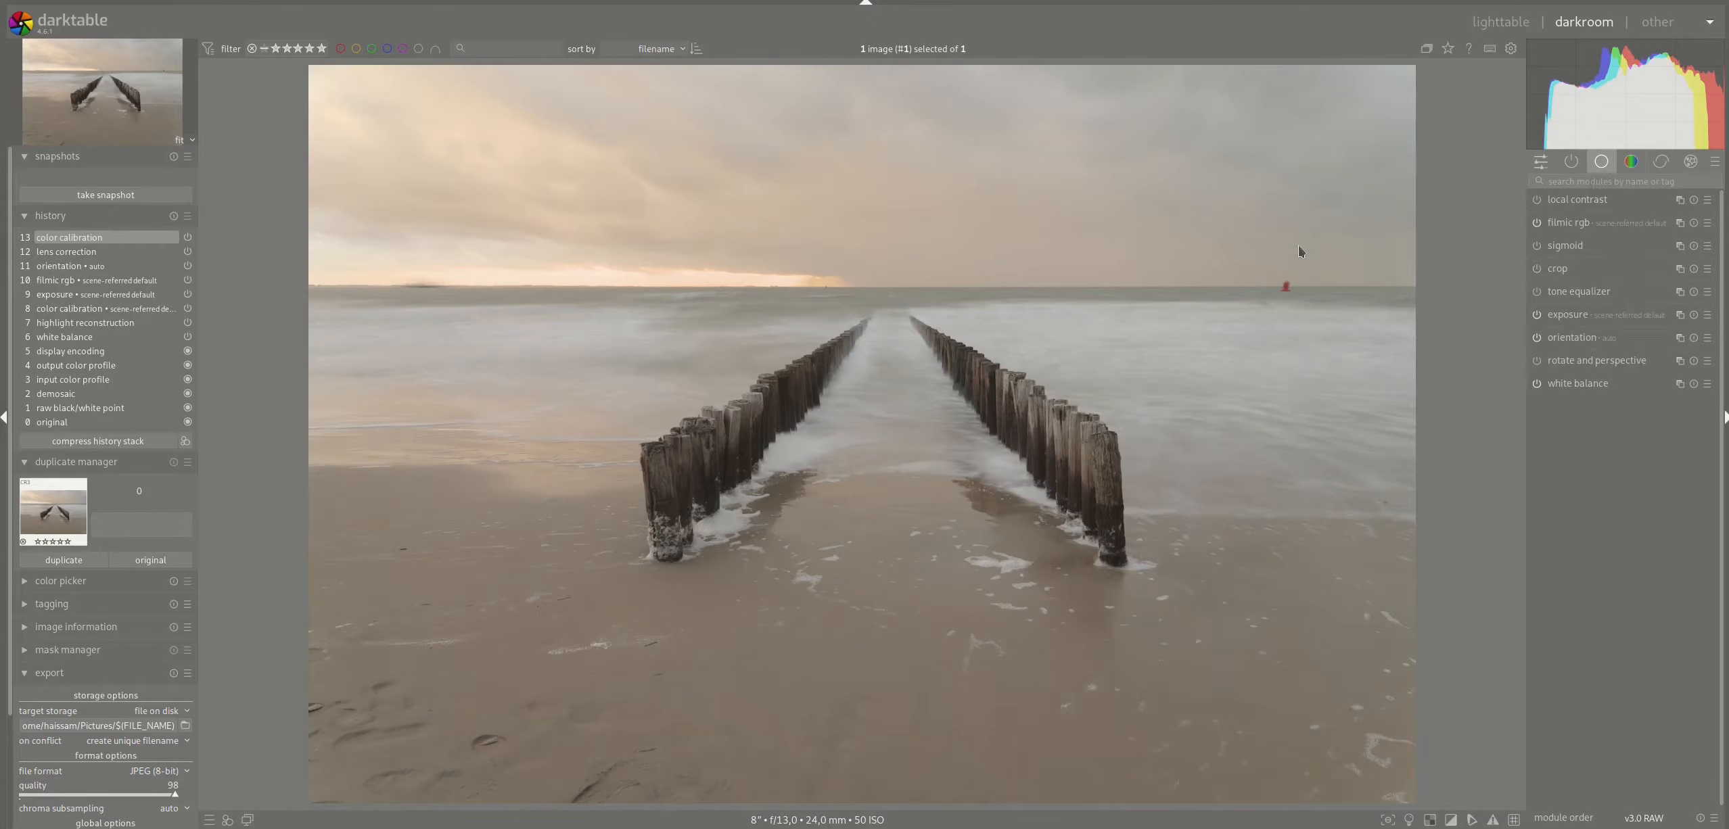
{"action": "left_click", "coordinate": [1555, 270]}
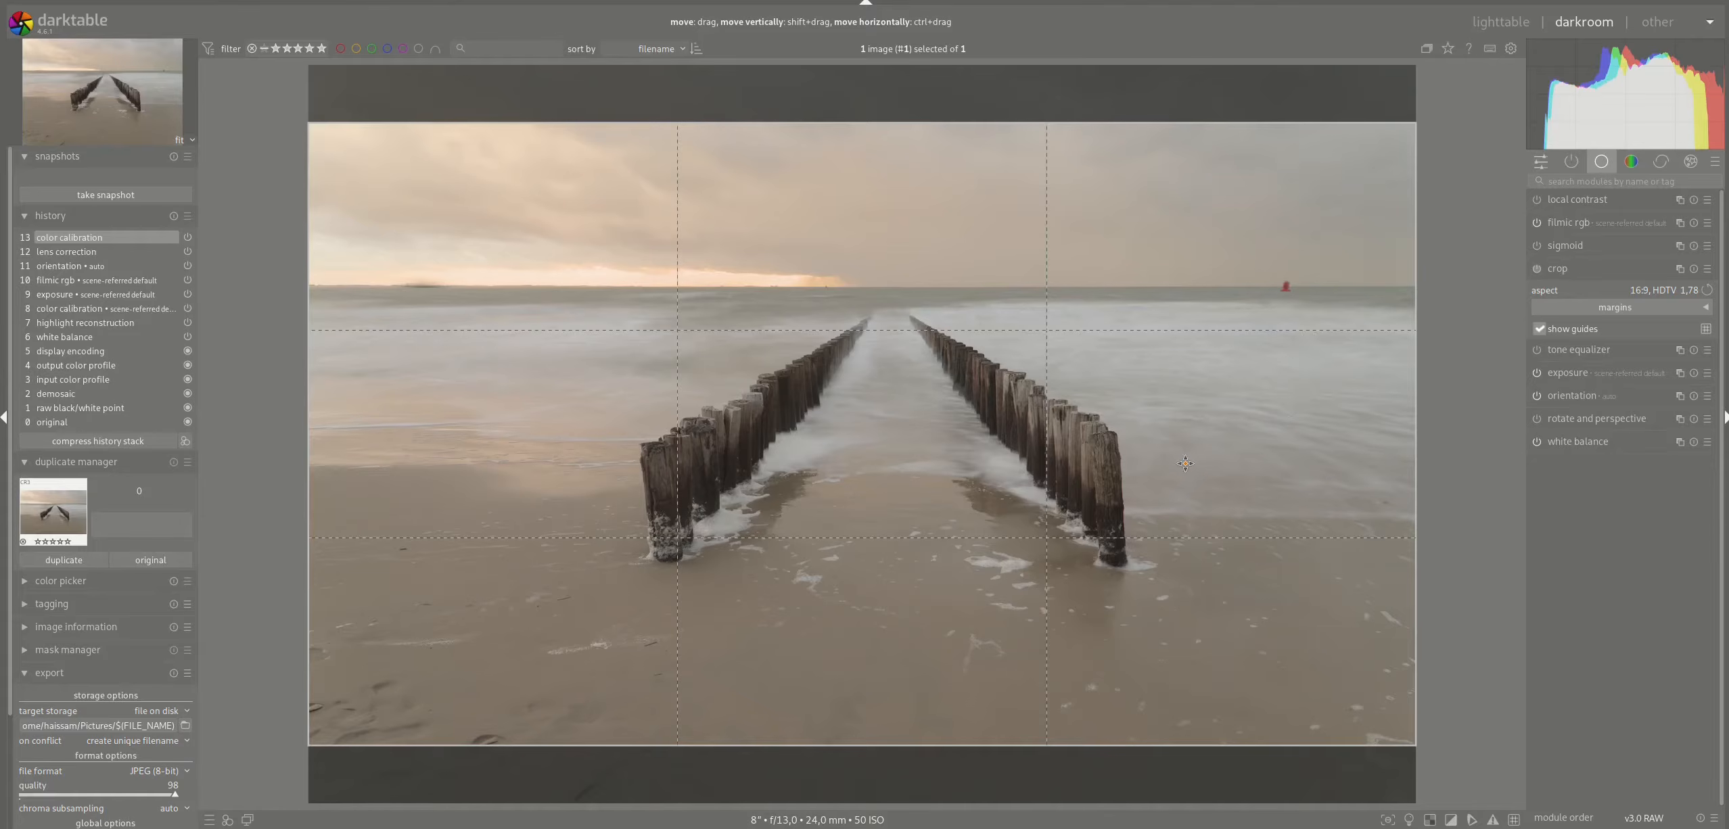
{"action": "left_click_drag", "start_coordinate": [920, 505], "coordinate": [926, 465]}
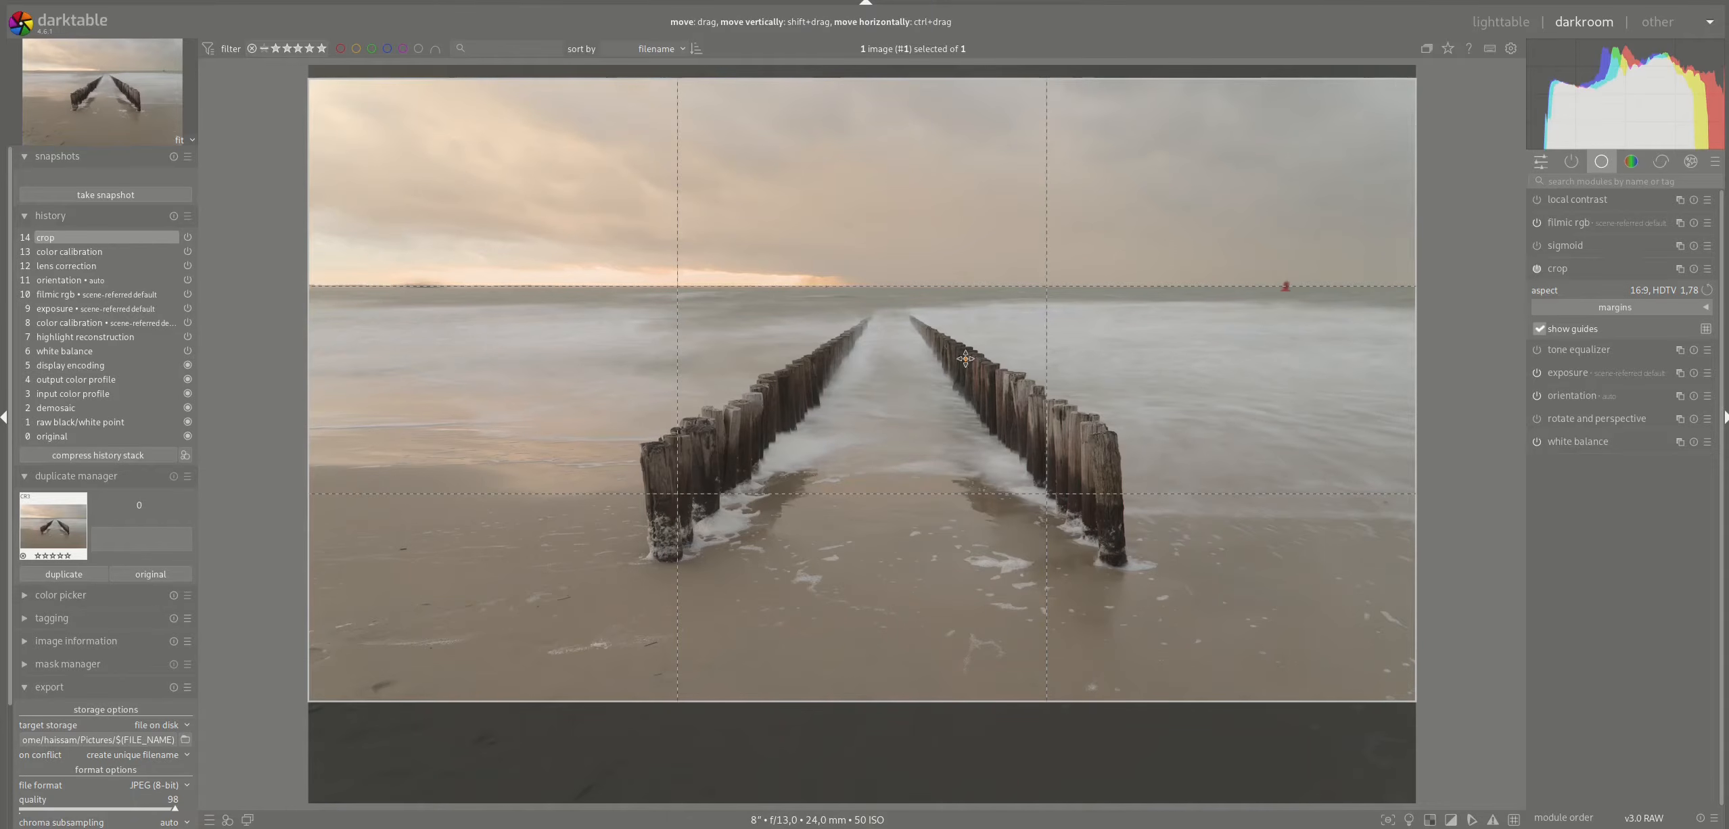
{"action": "left_click_drag", "start_coordinate": [942, 198], "coordinate": [942, 200]}
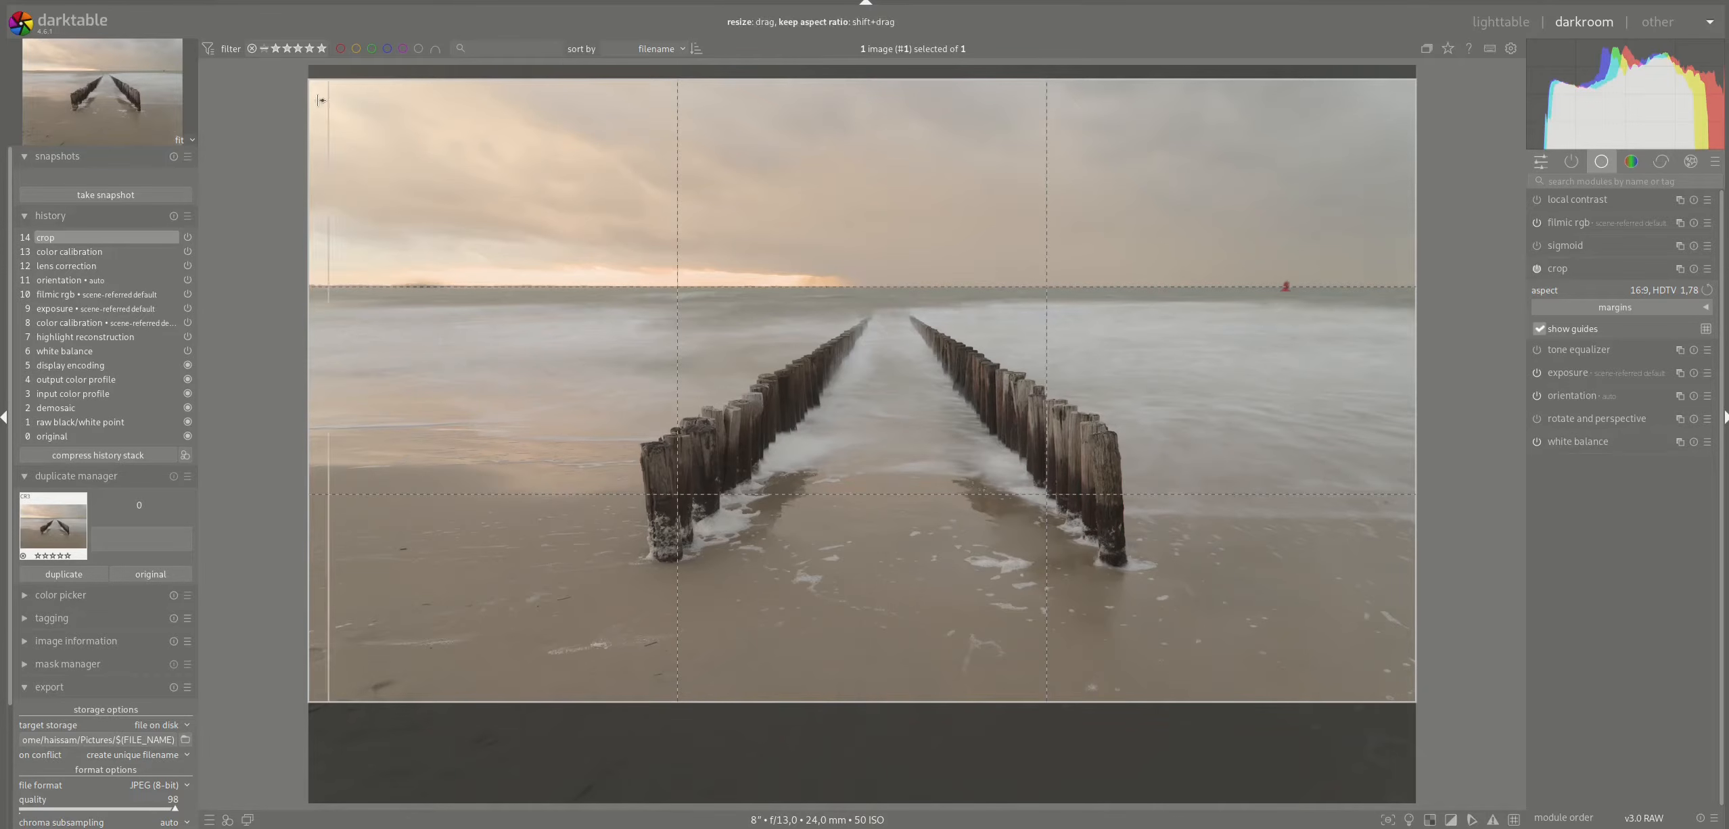
{"action": "left_click_drag", "start_coordinate": [319, 102], "coordinate": [350, 116]}
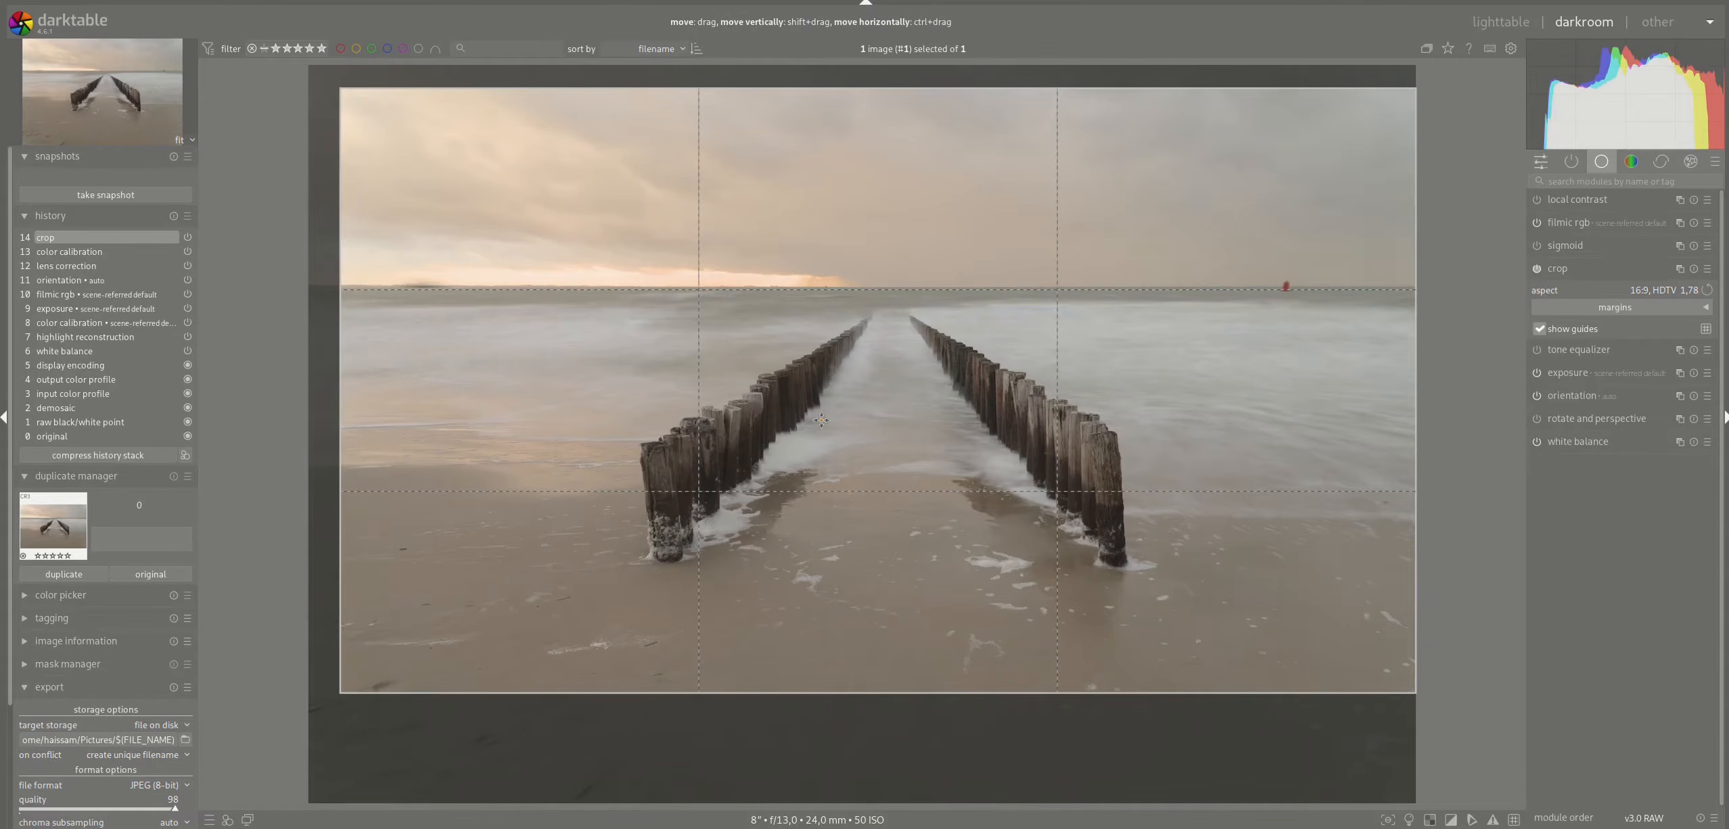
{"action": "left_click_drag", "start_coordinate": [874, 500], "coordinate": [872, 497]}
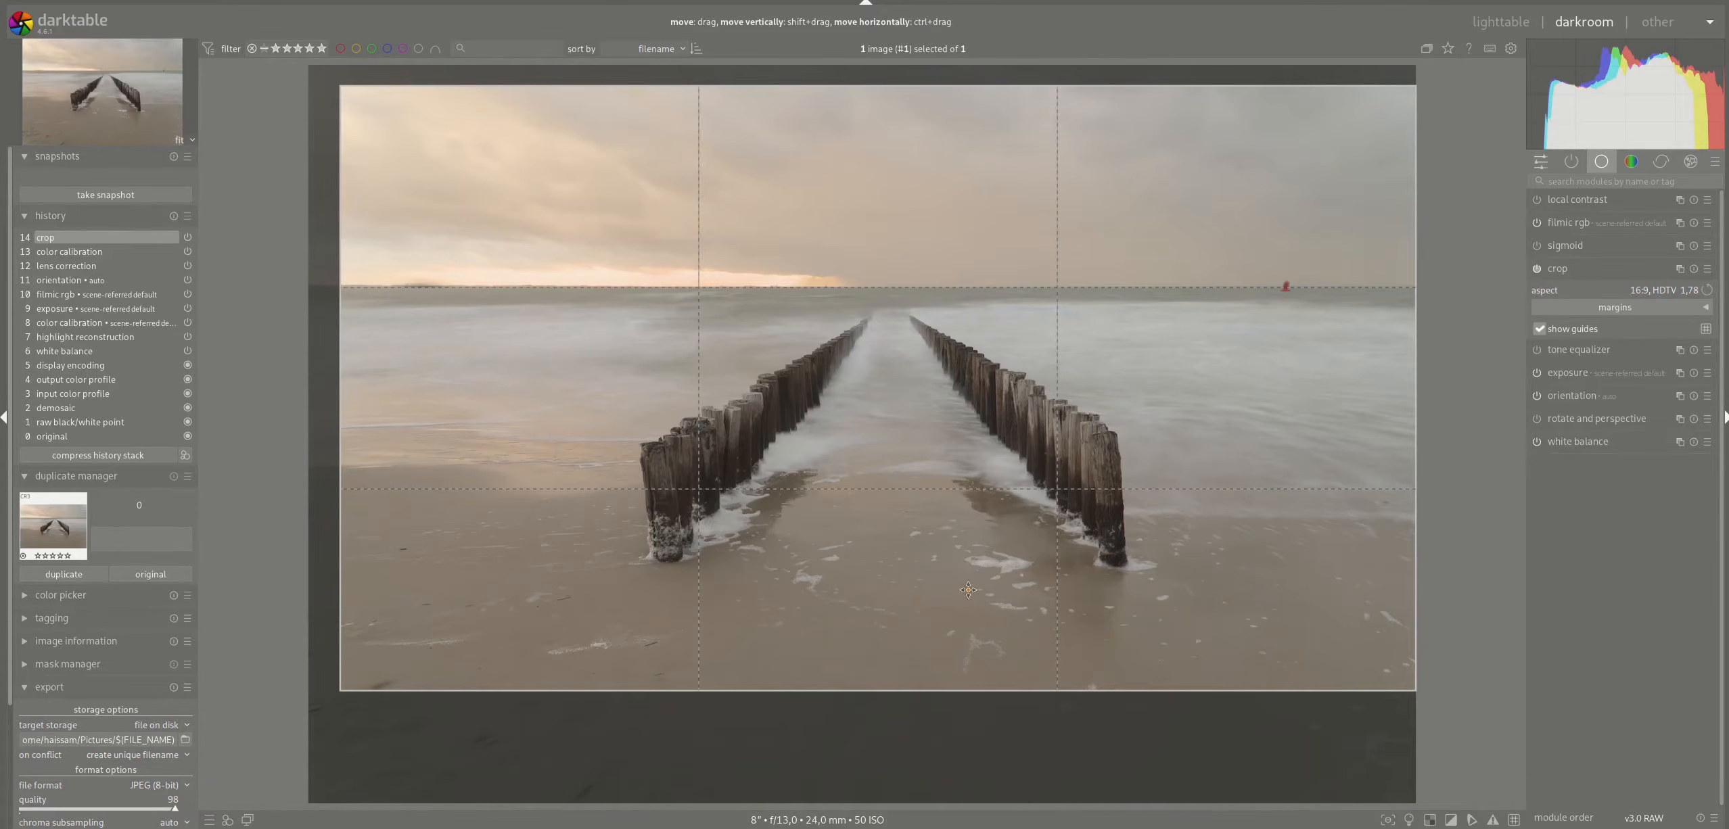
- Tighten the 16:9 crop around the two rows of posts, keeping the horizon on the upper third line, and apply it
{"action": "left_click_drag", "start_coordinate": [941, 676], "coordinate": [940, 634]}
{"action": "left_click_drag", "start_coordinate": [973, 457], "coordinate": [984, 472]}
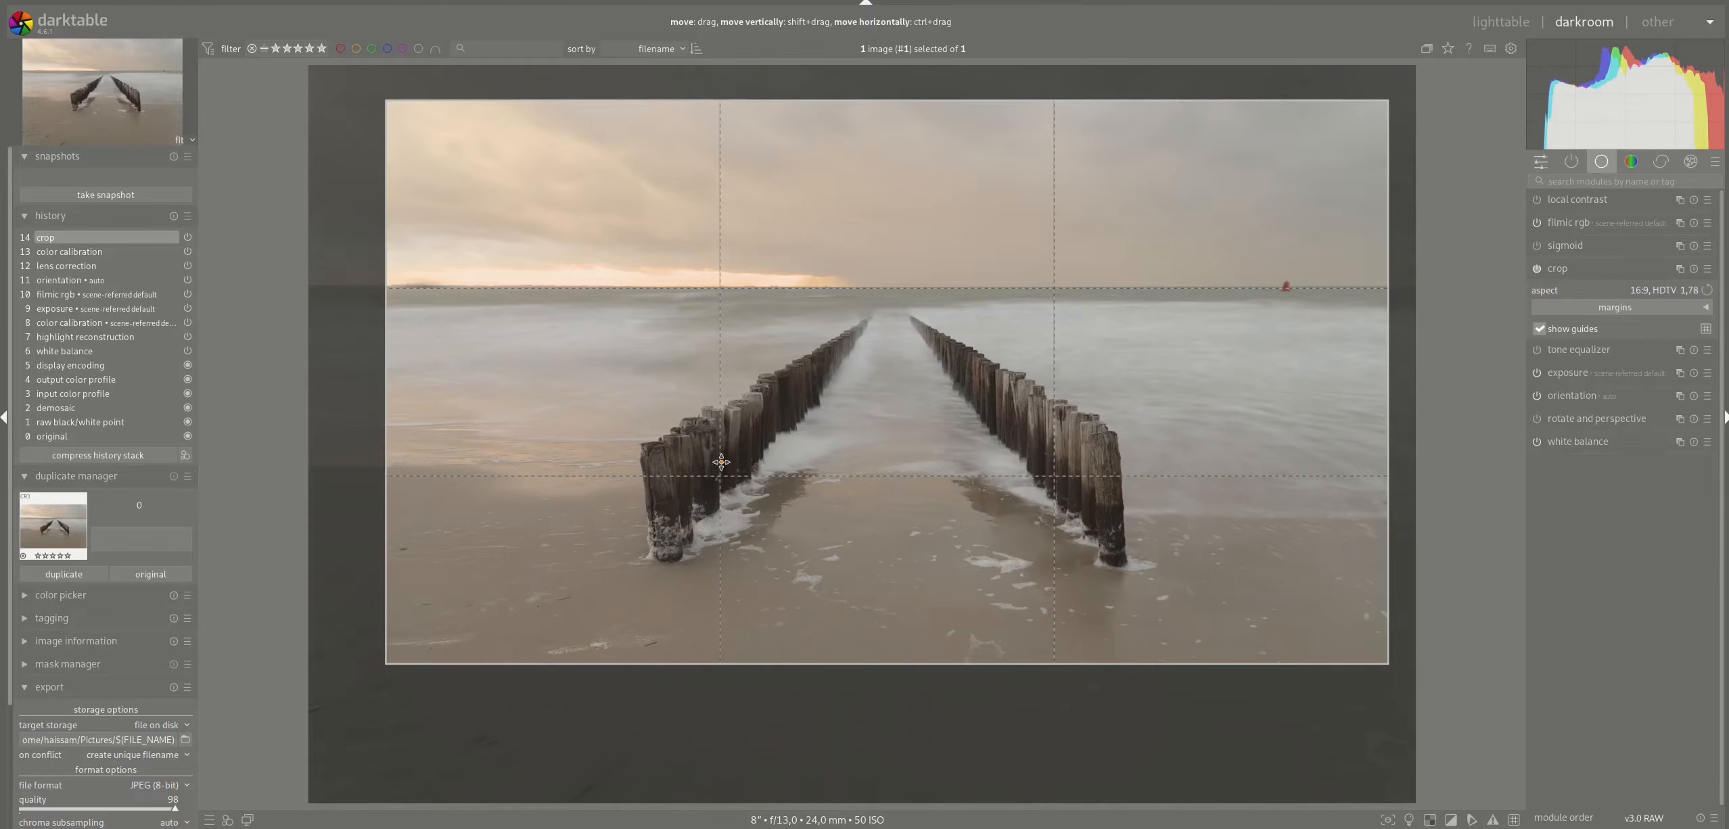
{"action": "left_click_drag", "start_coordinate": [865, 647], "coordinate": [855, 674]}
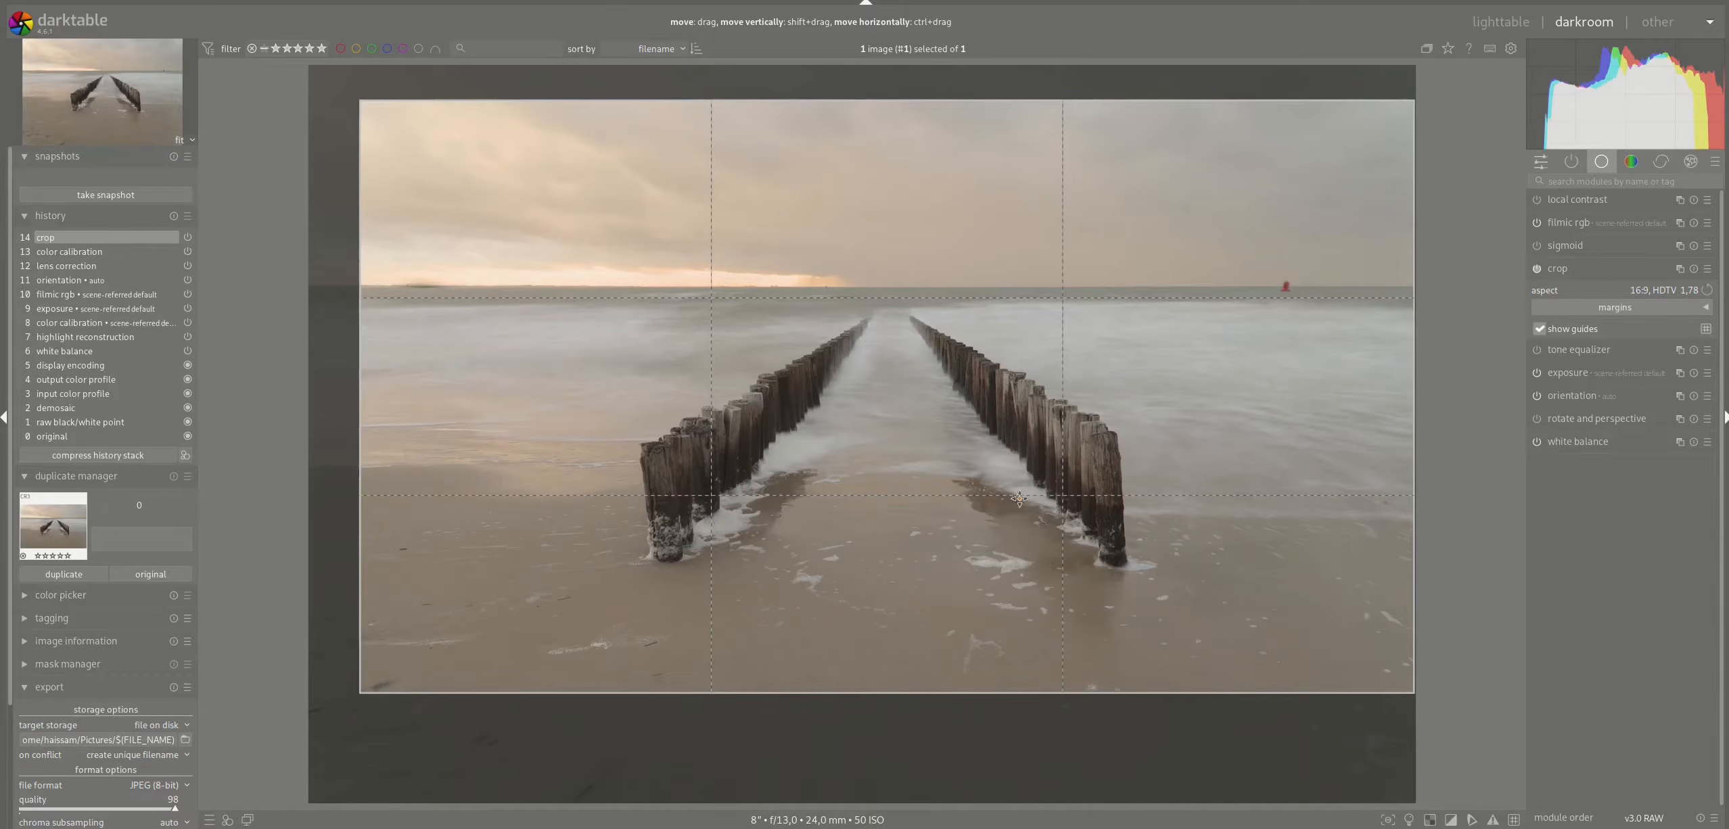
{"action": "mouse_move", "coordinate": [909, 553]}
{"action": "left_mouse_down"}
{"action": "mouse_move", "coordinate": [893, 540]}
{"action": "mouse_move", "coordinate": [929, 548]}
{"action": "left_mouse_up"}
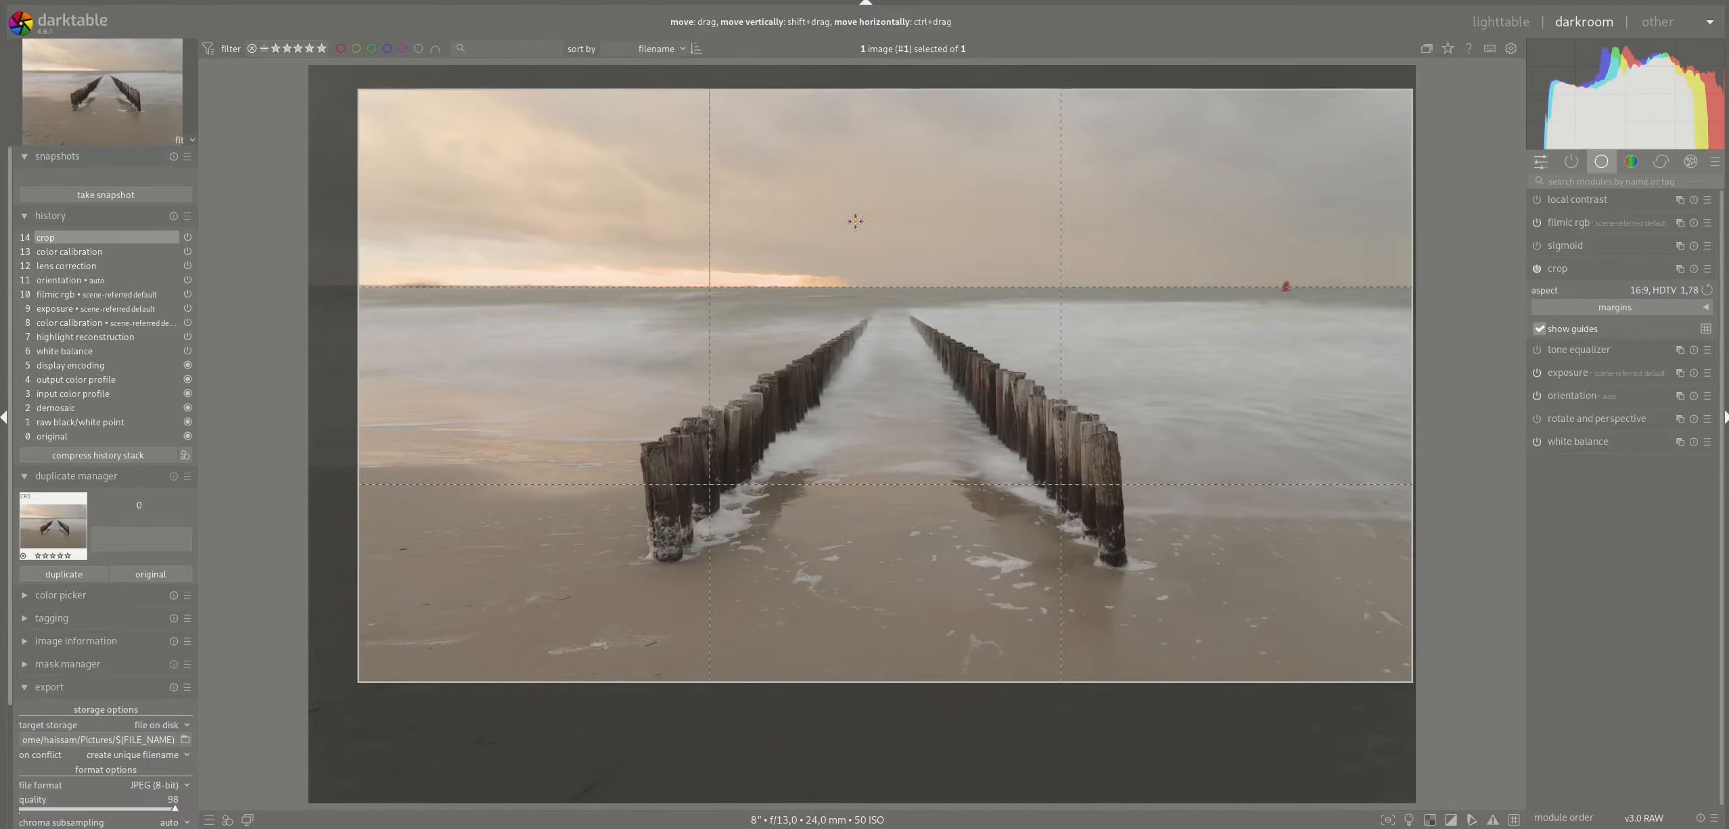
{"action": "left_click_drag", "start_coordinate": [868, 662], "coordinate": [883, 614]}
{"action": "left_click_drag", "start_coordinate": [897, 481], "coordinate": [915, 516]}
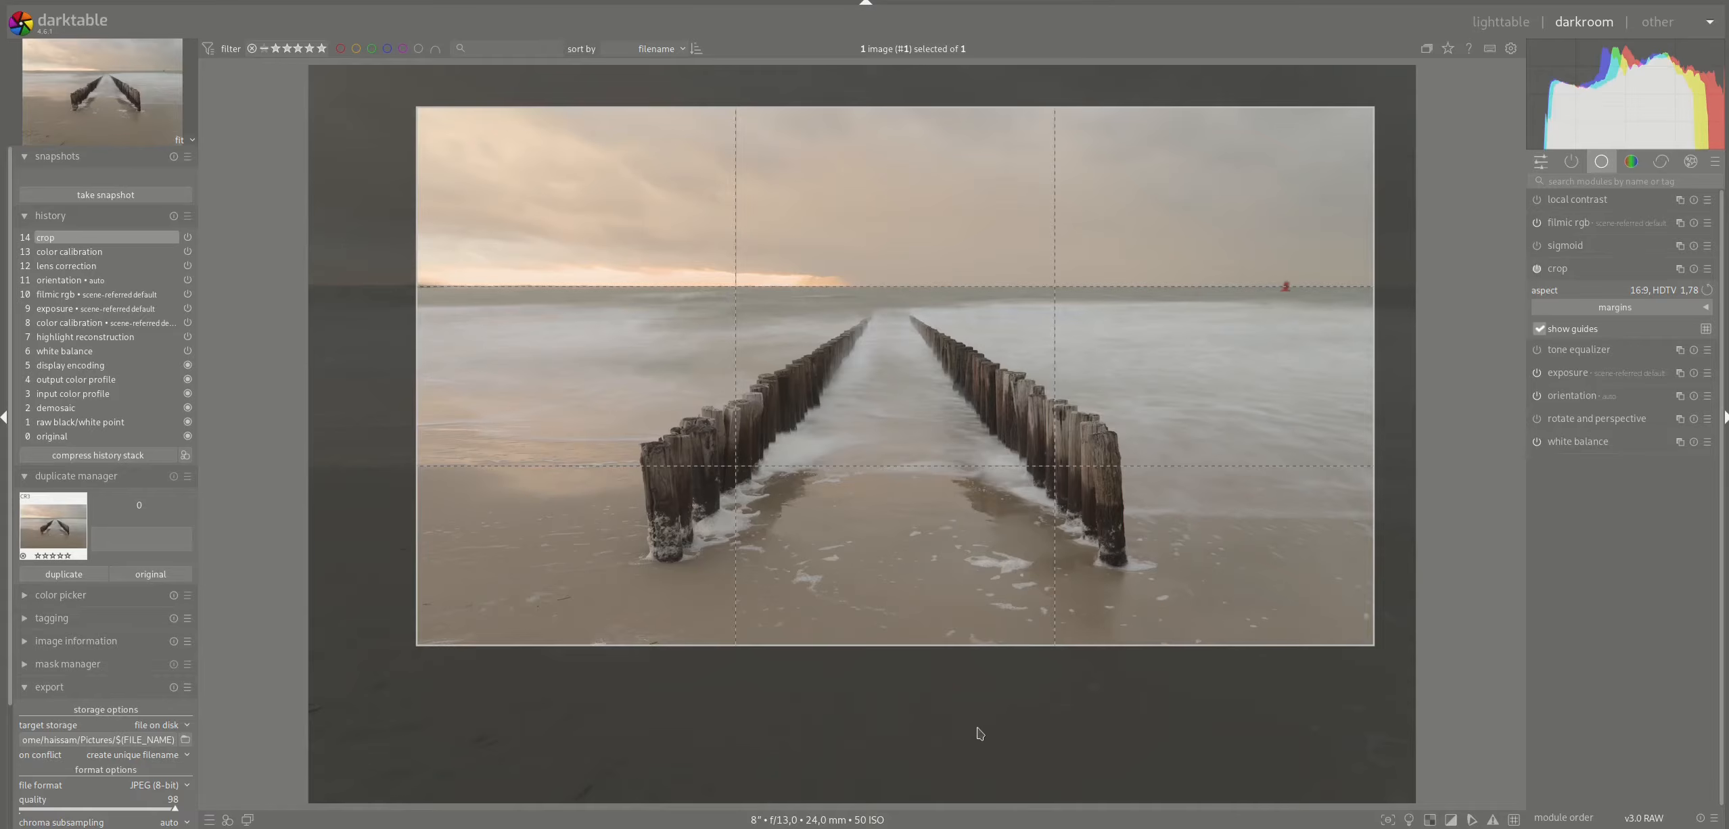
{"action": "left_click", "coordinate": [1568, 268]}
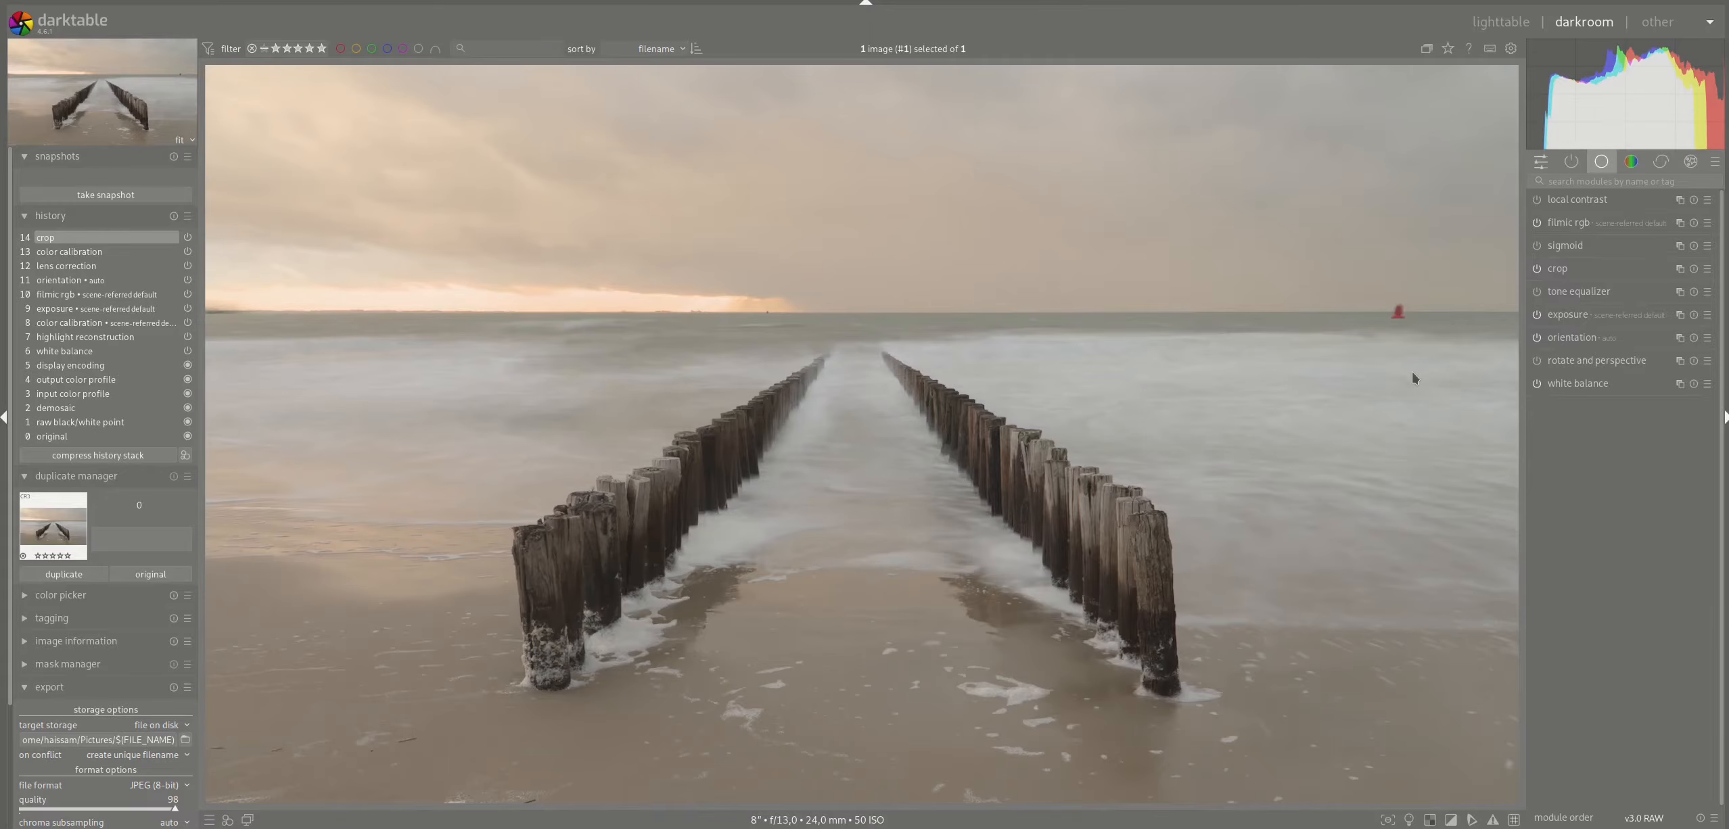
- Enable the tone equalizer and auto-adjust its mask exposure and contrast compensation, fine-tuning the mask exposure compensation to -2.39 EV
{"action": "left_click", "coordinate": [1658, 296]}
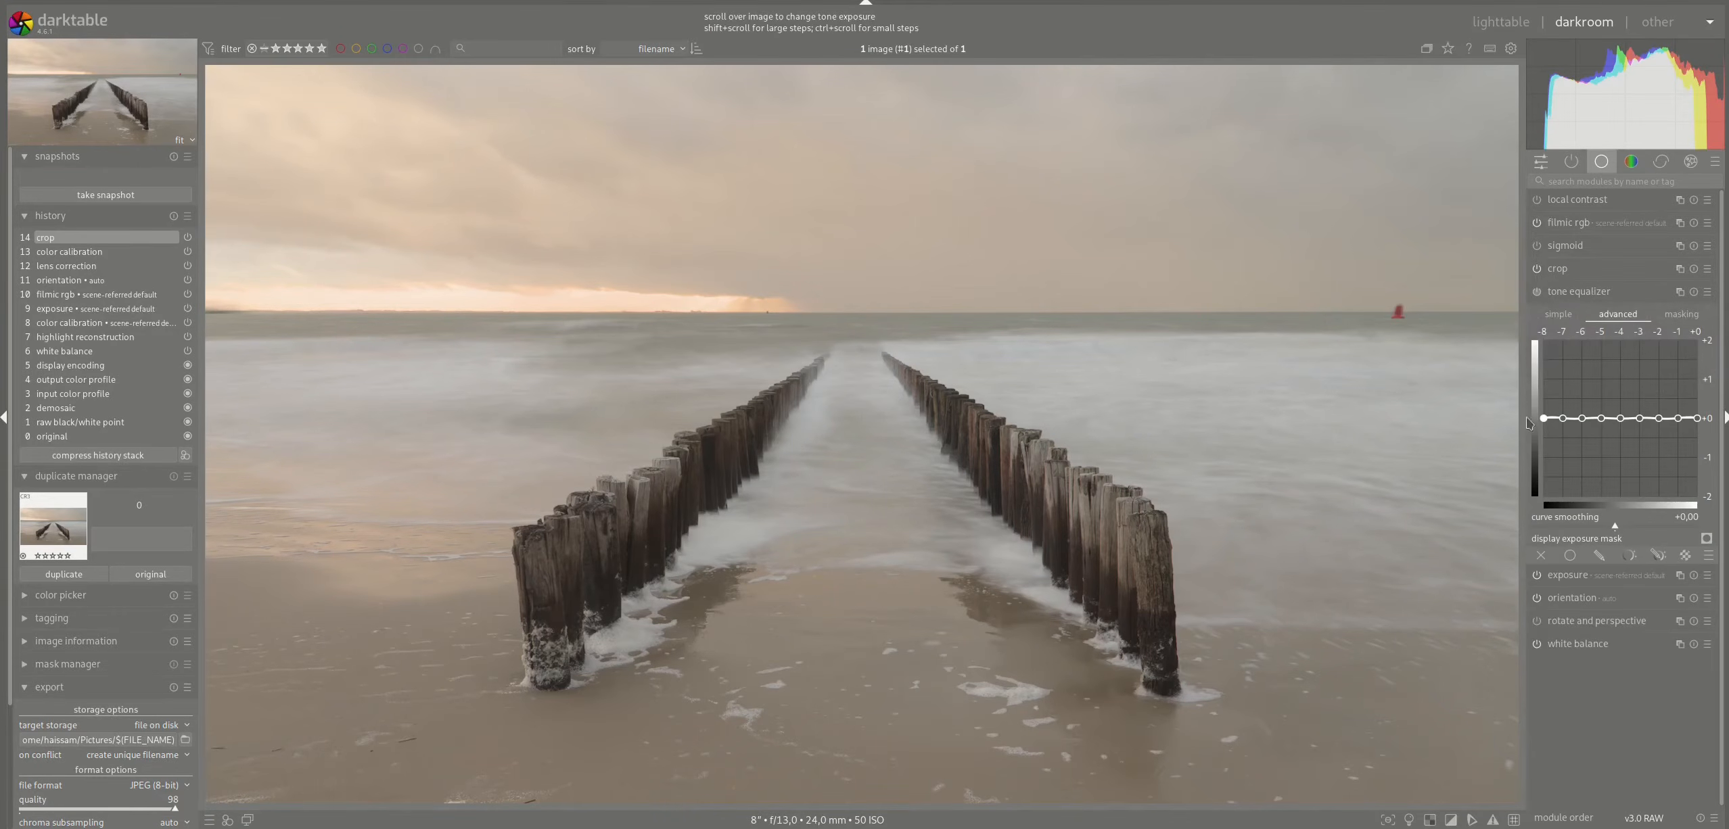
{"action": "left_click", "coordinate": [1537, 293]}
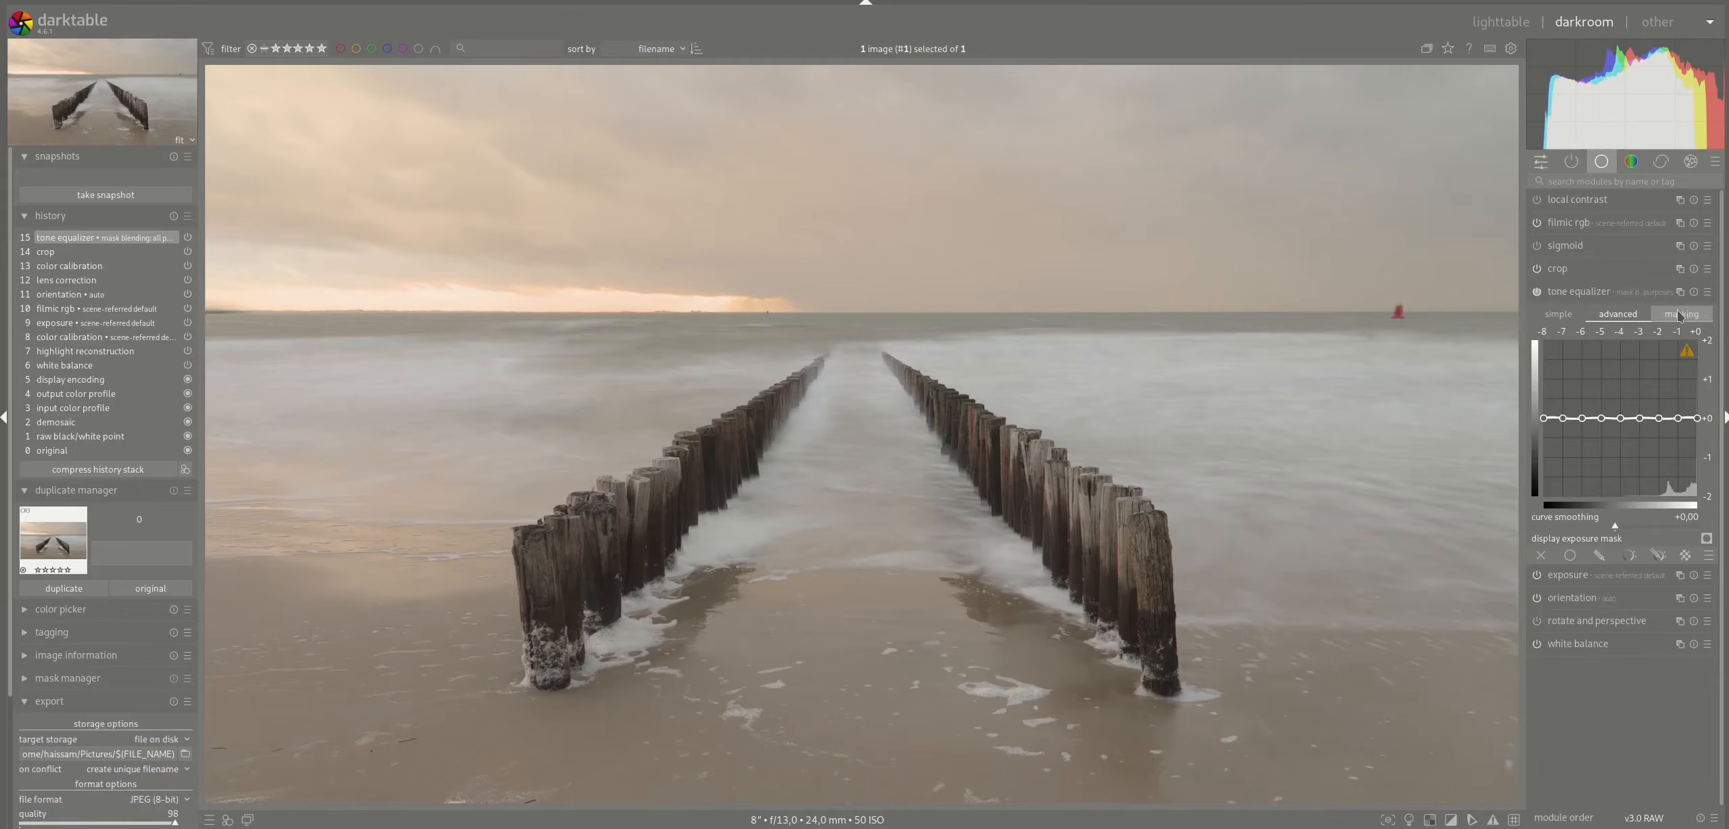
{"action": "left_click", "coordinate": [1681, 314]}
{"action": "left_click", "coordinate": [1705, 494]}
{"action": "left_click", "coordinate": [1705, 517]}
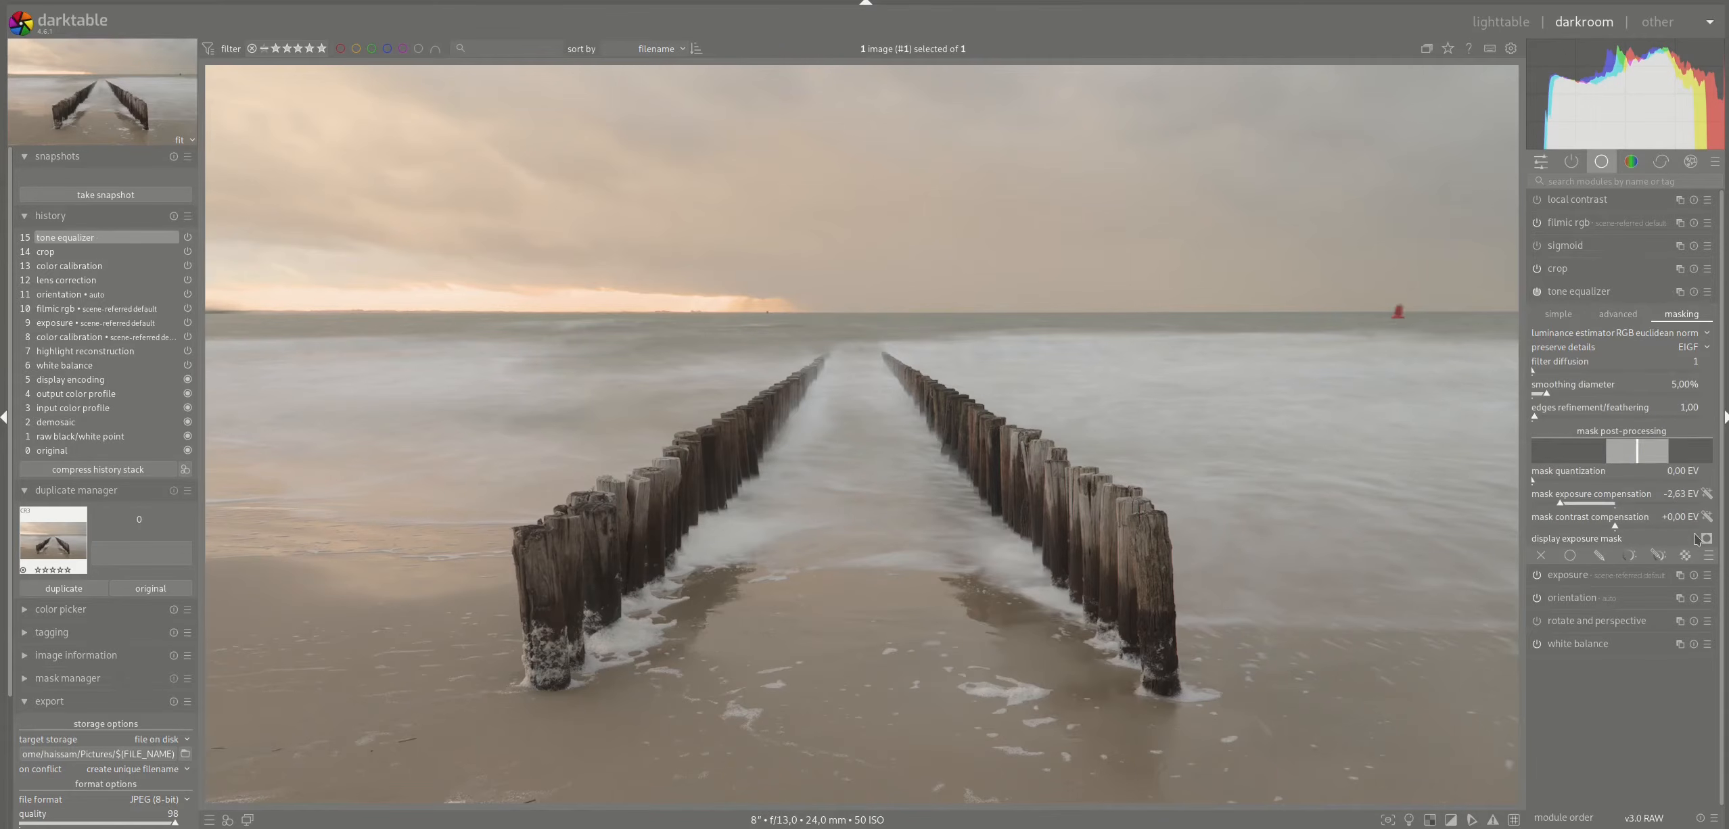
{"action": "left_click", "coordinate": [1566, 505]}
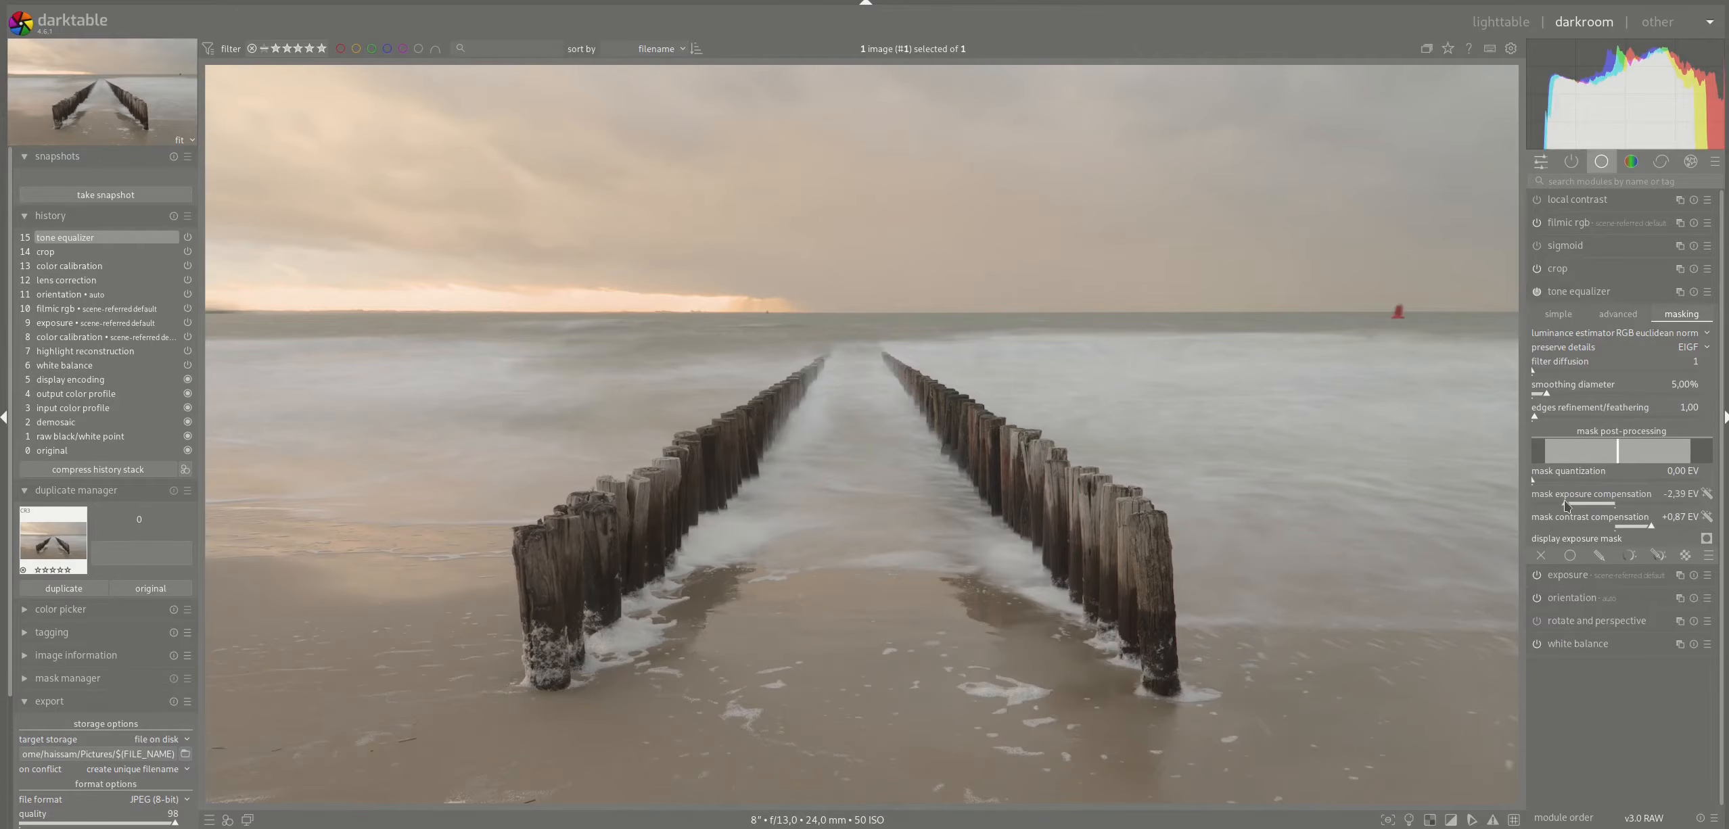
- Shape the tone equalizer curve to darken tones around -4 EV and brighten those around -1 EV, comparing the image with the module off and on
{"action": "left_click", "coordinate": [1618, 314]}
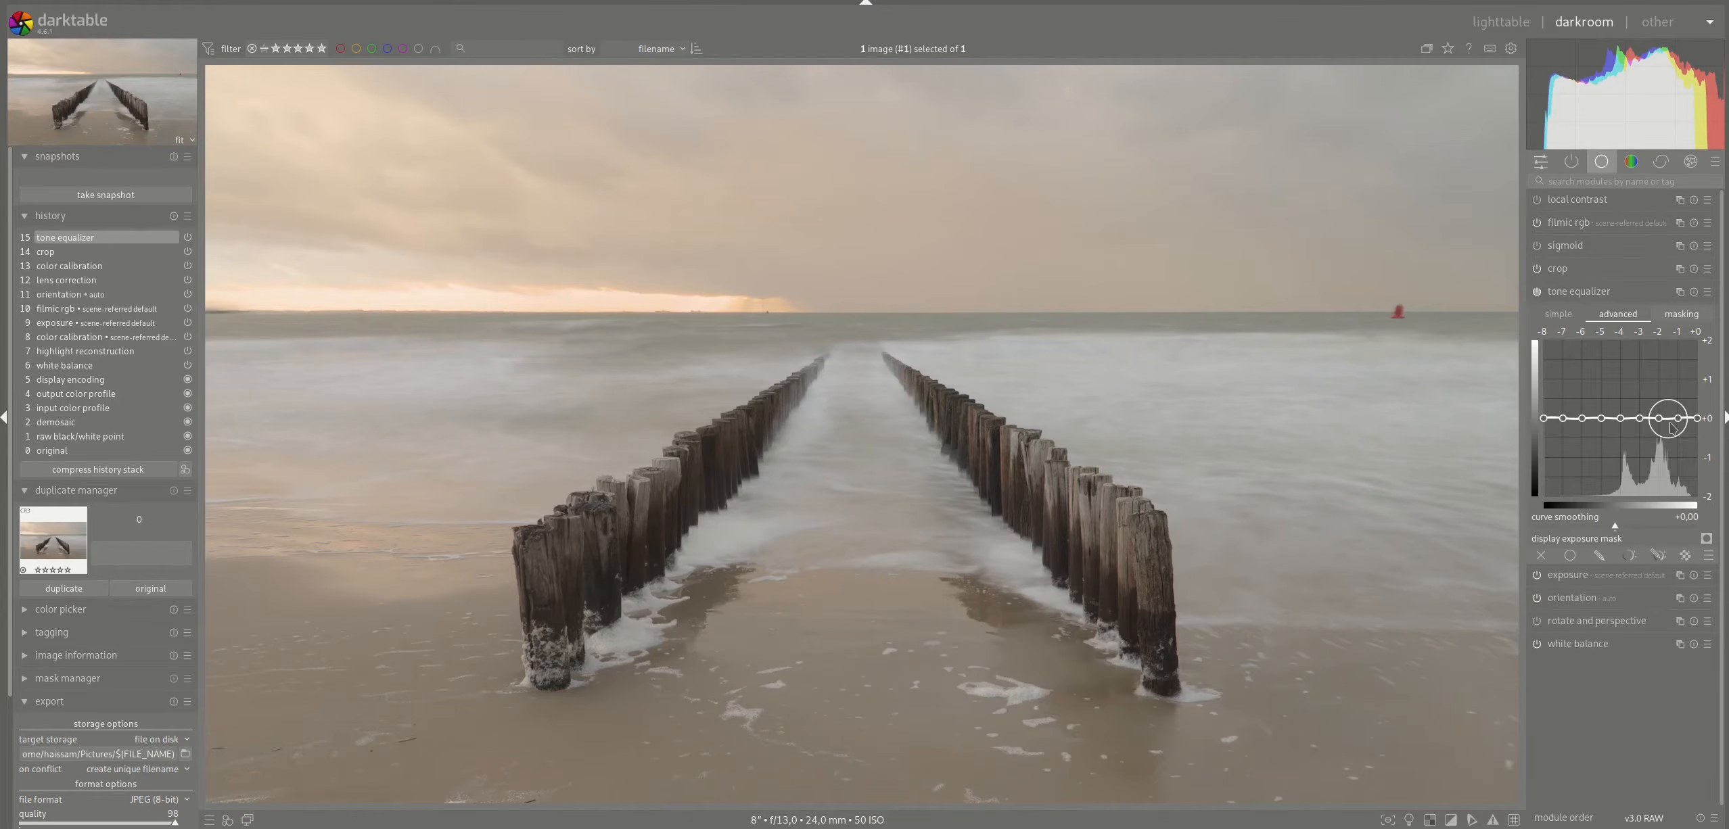
{"action": "mouse_move", "coordinate": [1676, 422]}
{"action": "left_mouse_down"}
{"action": "mouse_move", "coordinate": [1612, 449]}
{"action": "mouse_move", "coordinate": [1694, 427]}
{"action": "left_mouse_up"}
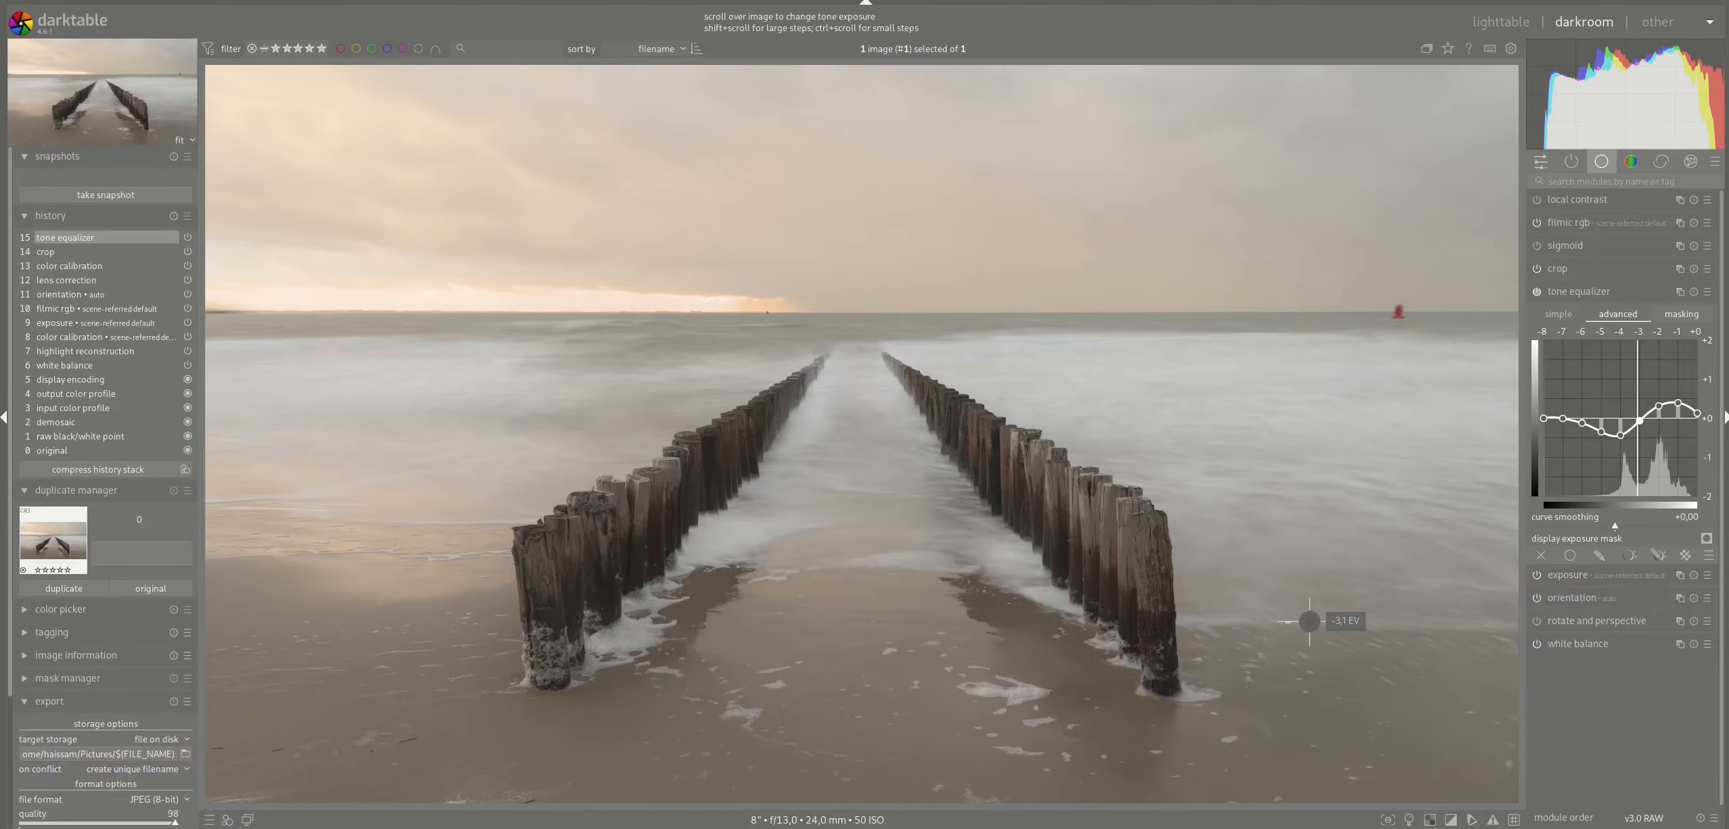
{"action": "left_click", "coordinate": [1536, 292]}
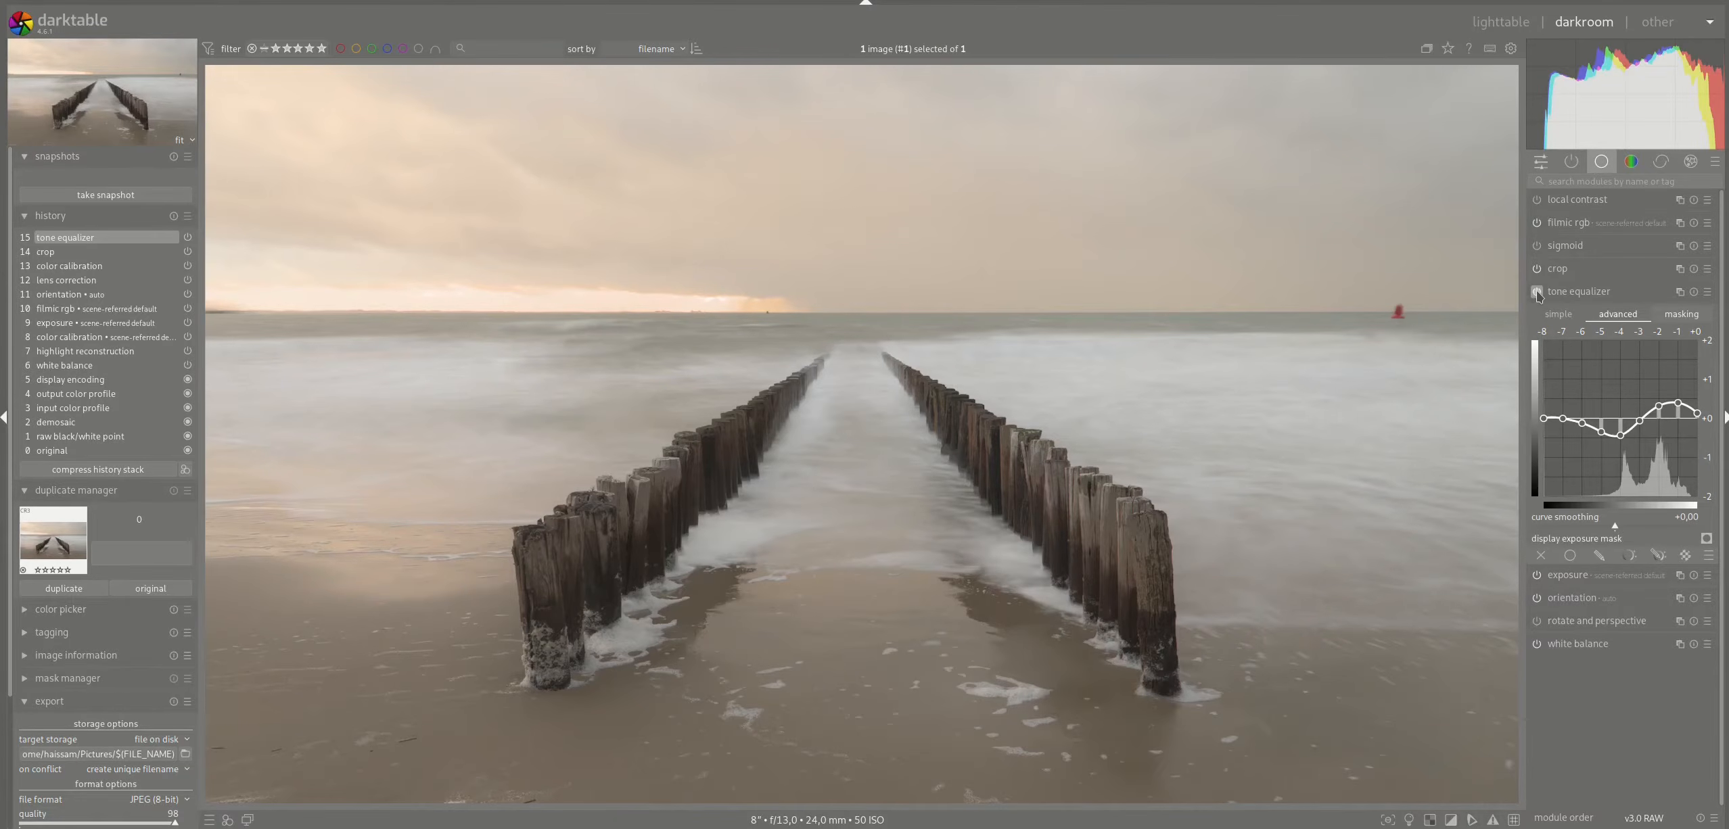
{"action": "left_click", "coordinate": [1536, 292]}
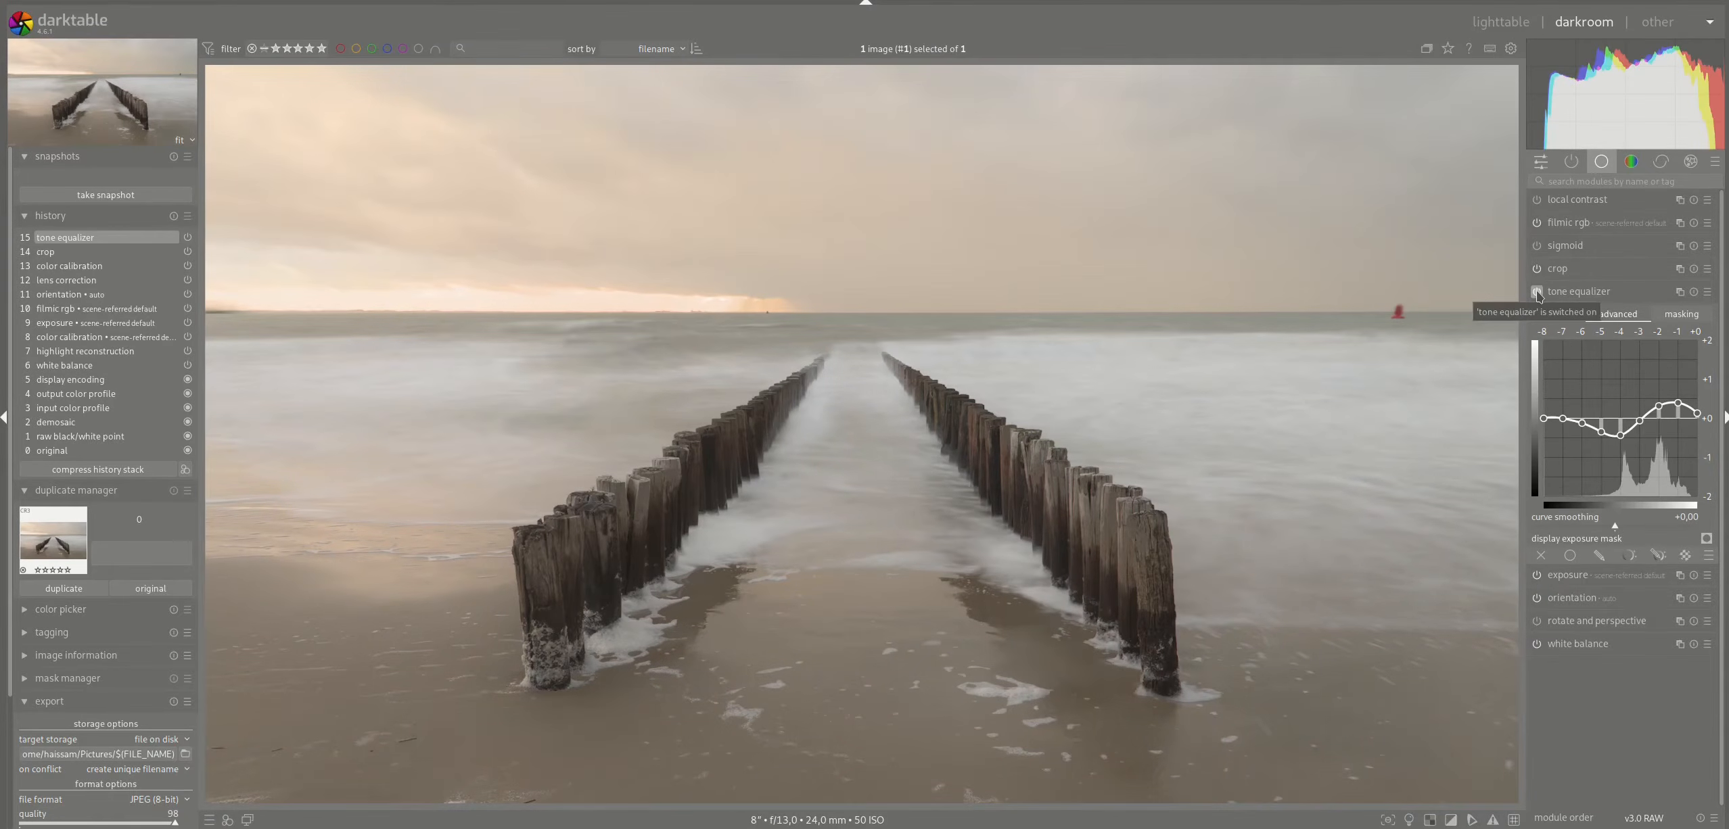
{"action": "left_click", "coordinate": [1536, 292]}
{"action": "left_click", "coordinate": [1536, 292]}
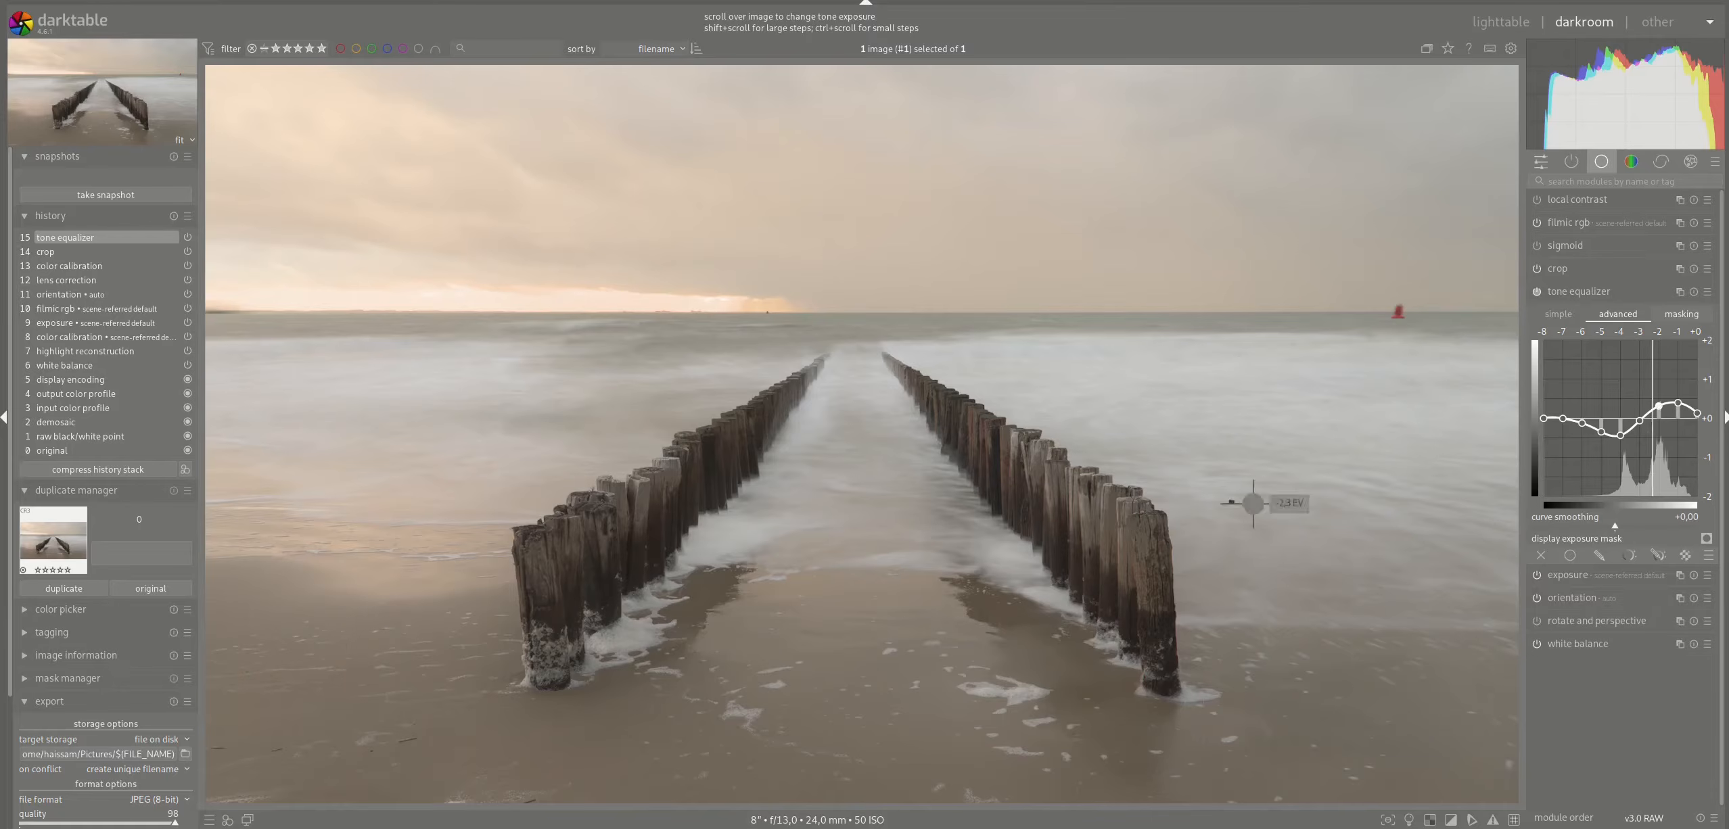
{"action": "left_click", "coordinate": [1581, 296]}
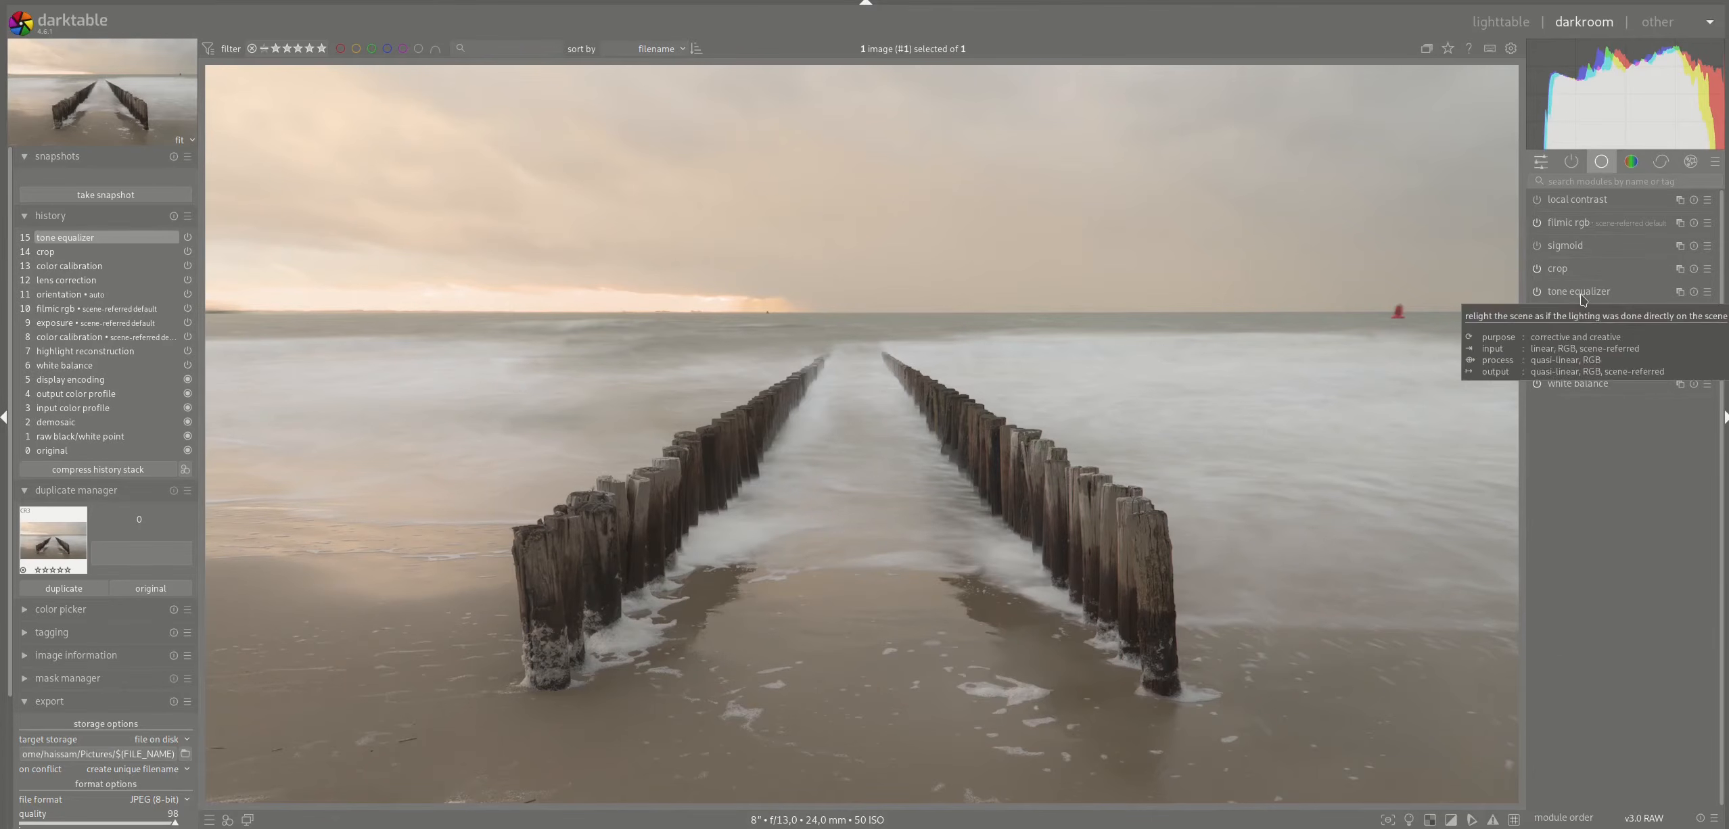
- Enable highlight reconstruction in filmic rgb and lower its threshold to -0.53 EV while previewing the reconstruction mask
{"action": "left_click", "coordinate": [1580, 224]}
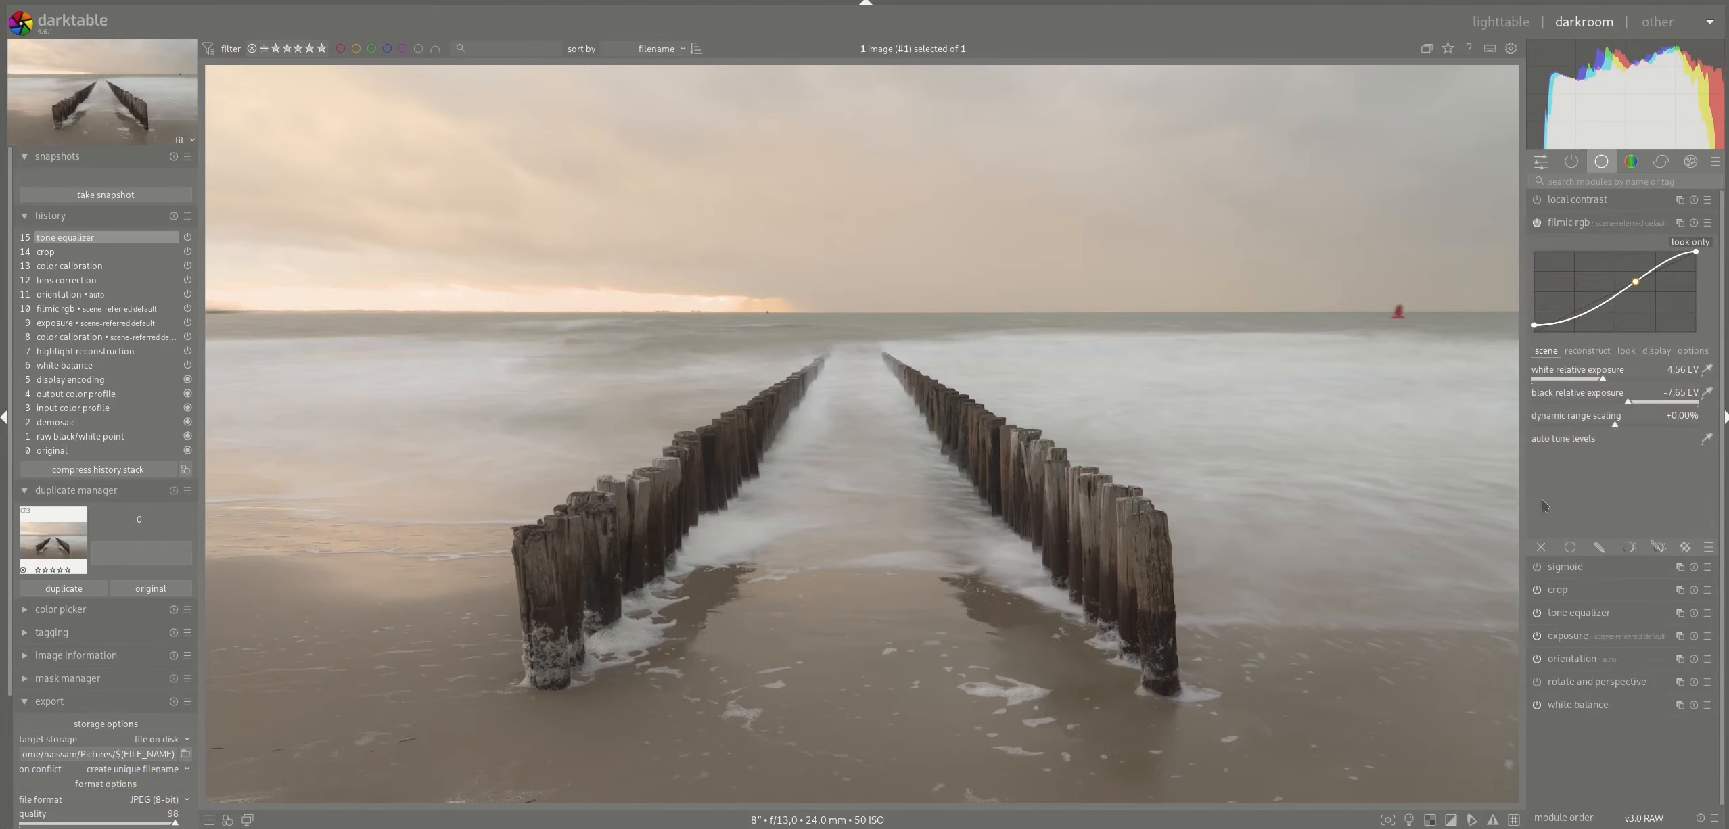
{"action": "left_click", "coordinate": [1590, 353]}
{"action": "left_click", "coordinate": [1538, 385]}
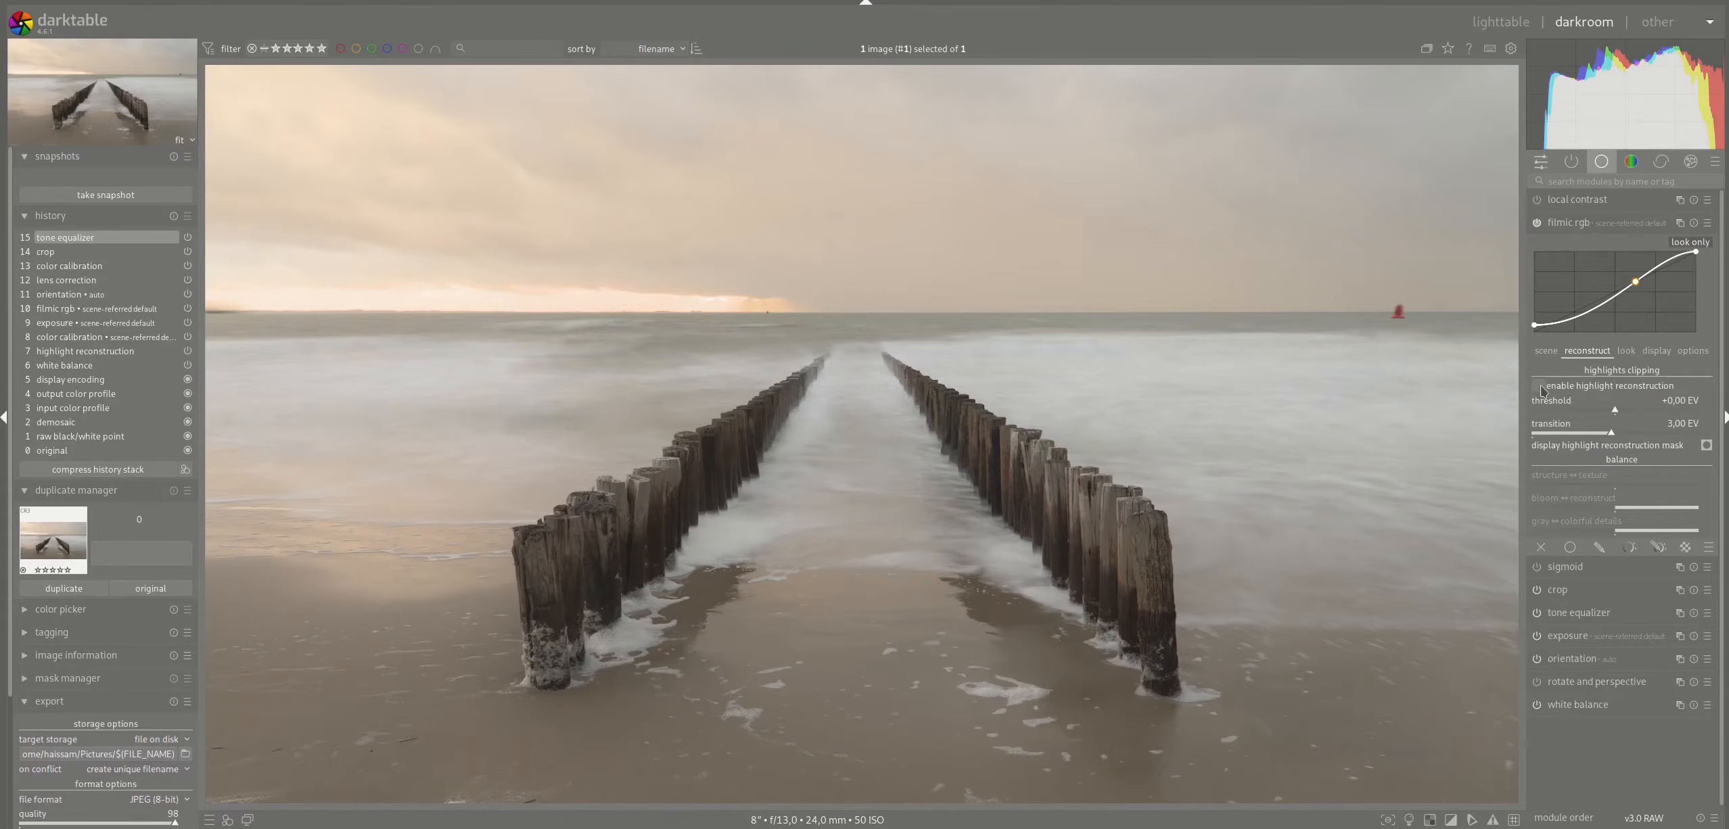
{"action": "left_click", "coordinate": [1705, 446]}
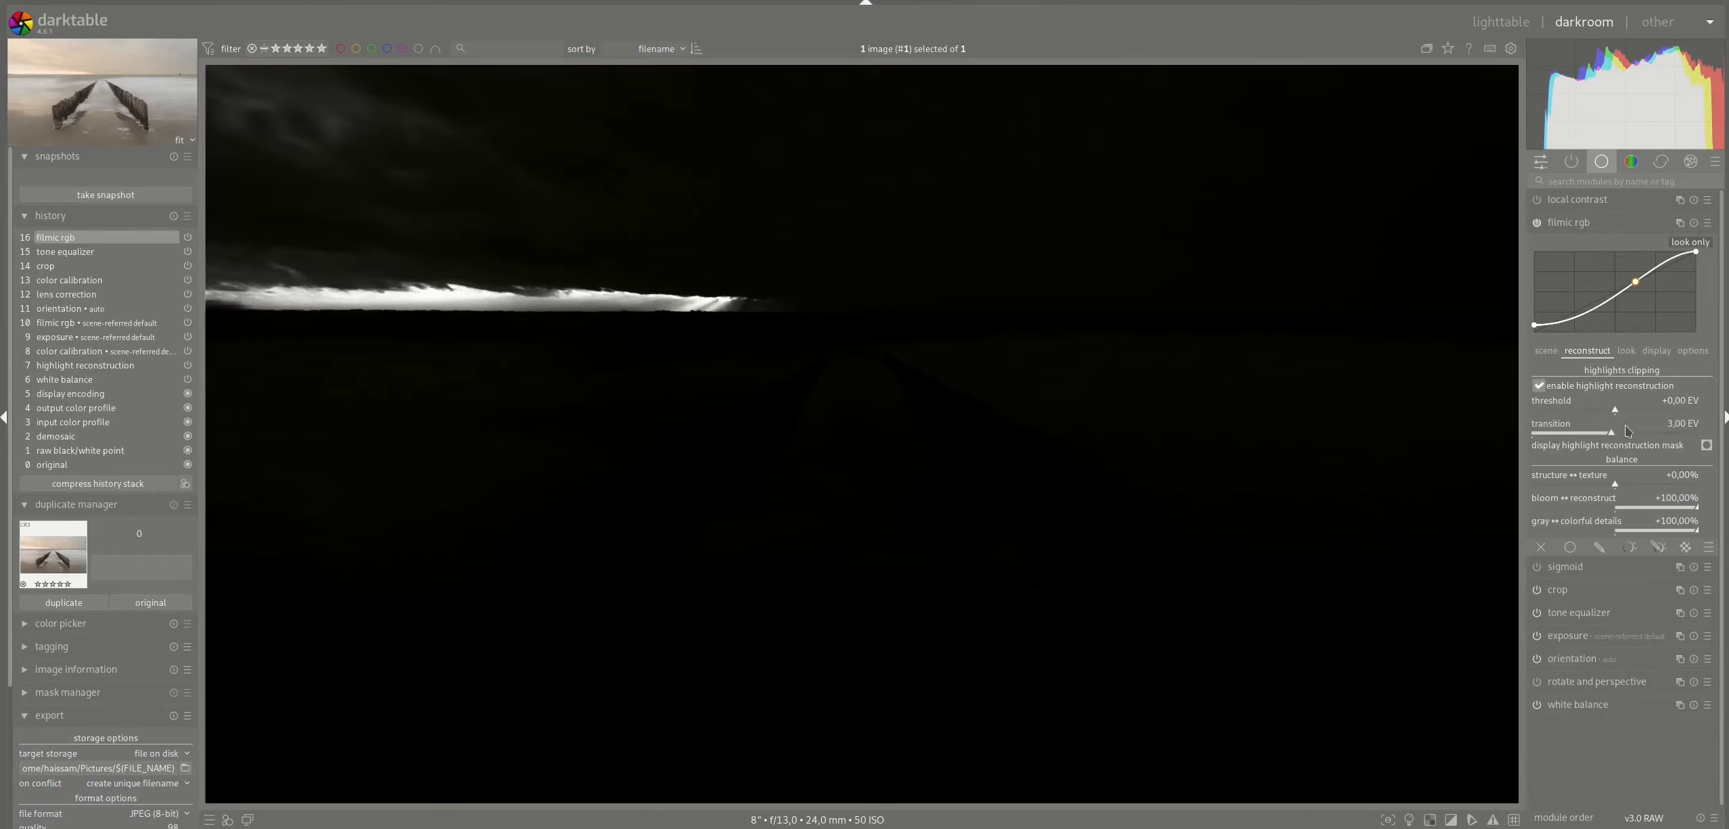
{"action": "left_click_drag", "start_coordinate": [1619, 411], "coordinate": [1608, 417]}
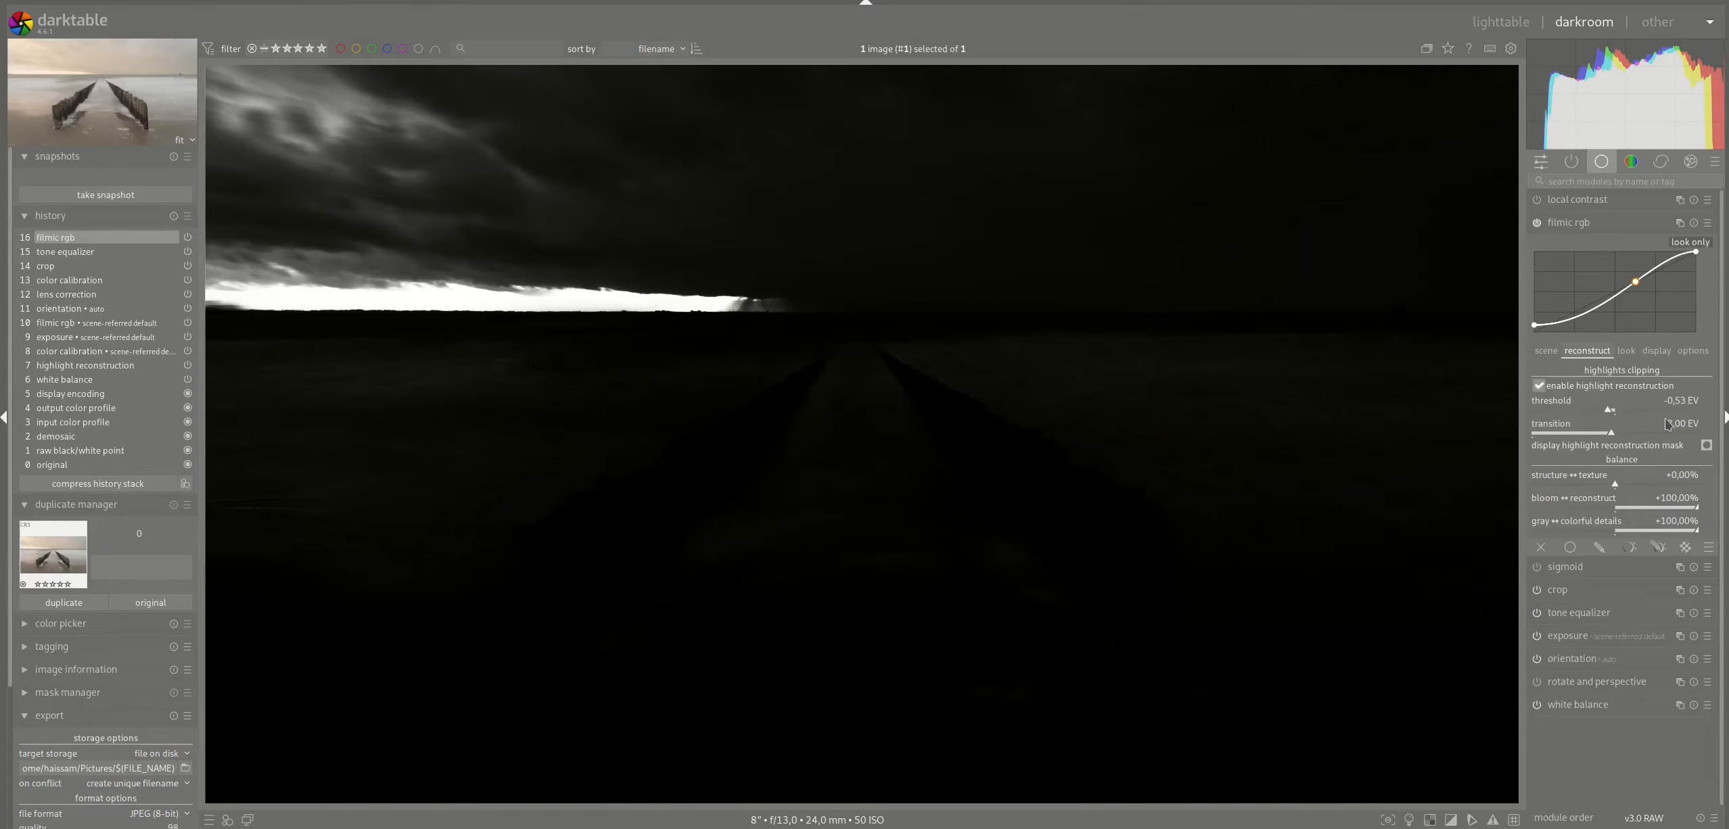
{"action": "left_click", "coordinate": [1706, 445]}
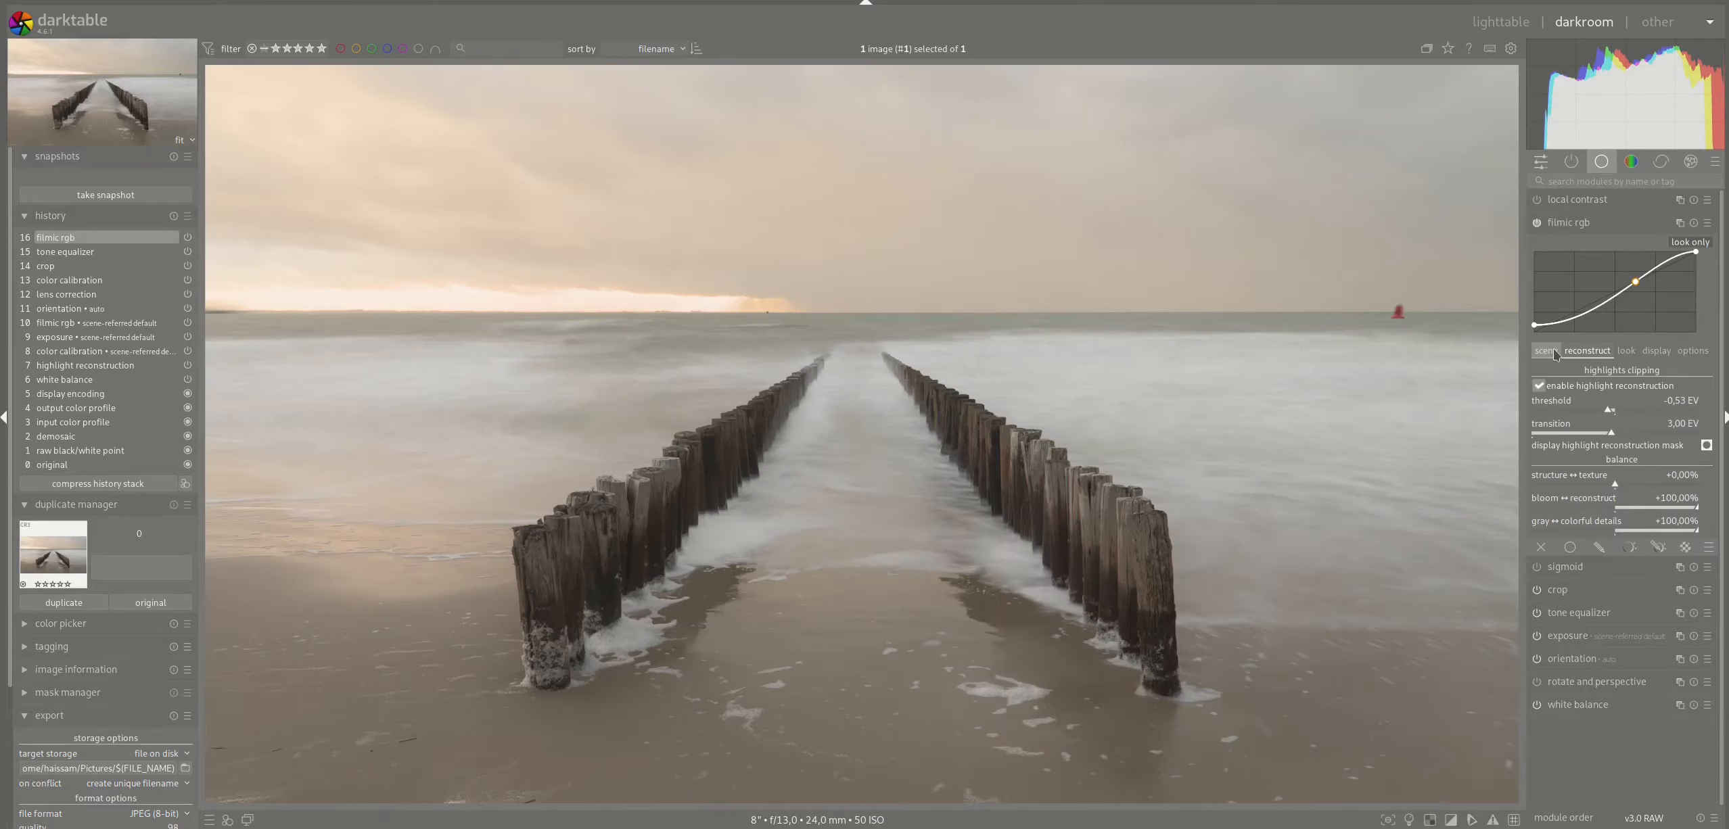
- Try raising the filmic rgb contrast to 1.162 and reset it to its default
{"action": "left_click", "coordinate": [1627, 352]}
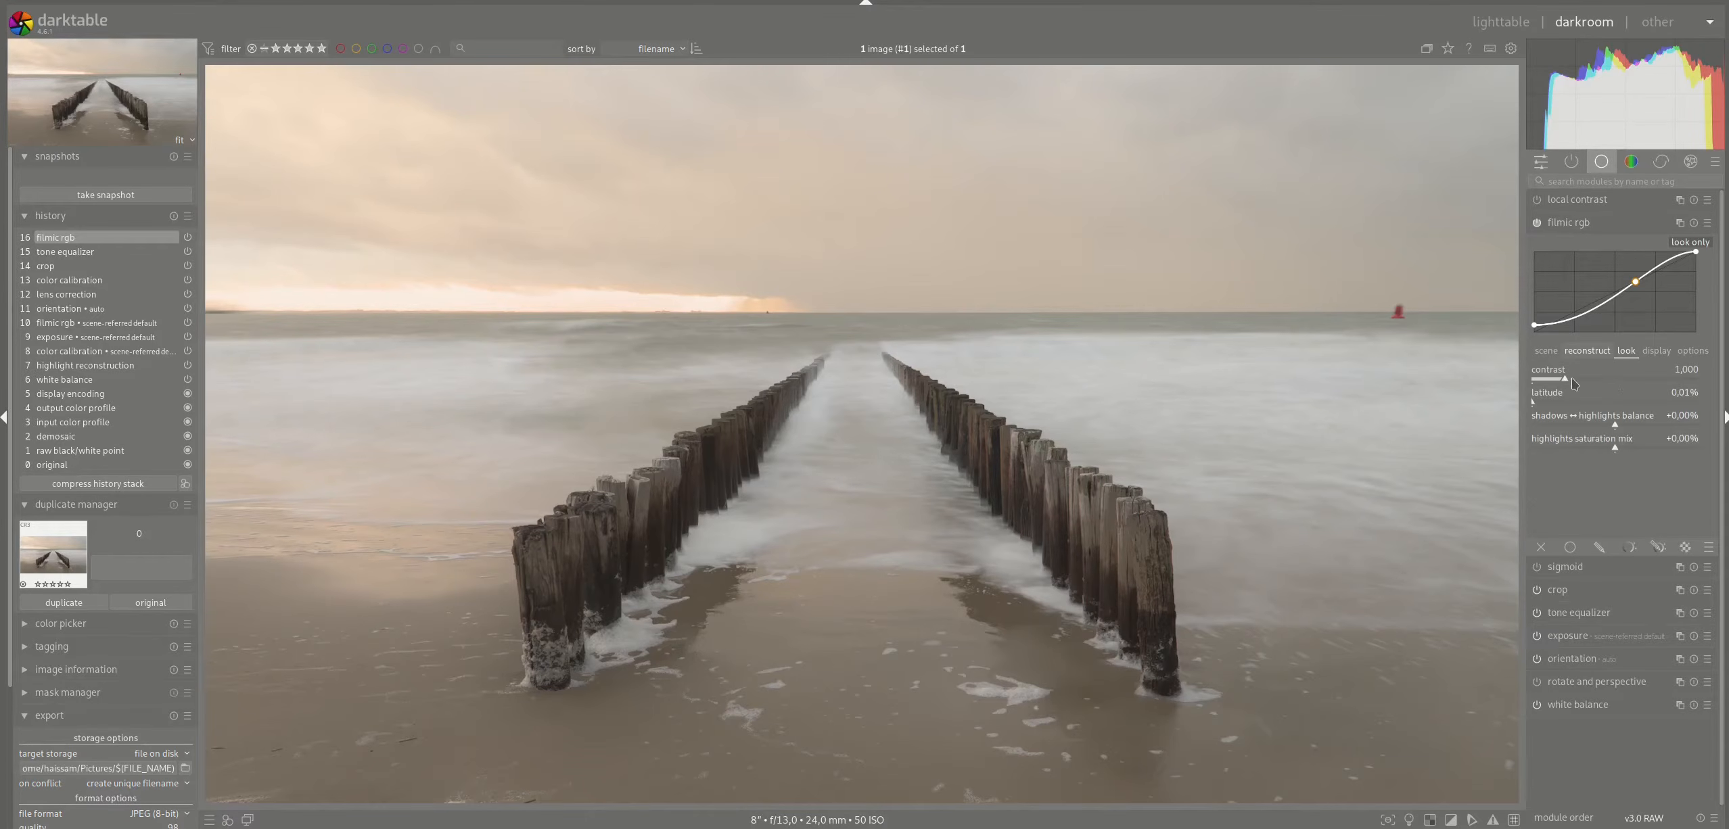
{"action": "left_click_drag", "start_coordinate": [1570, 384], "coordinate": [1577, 383]}
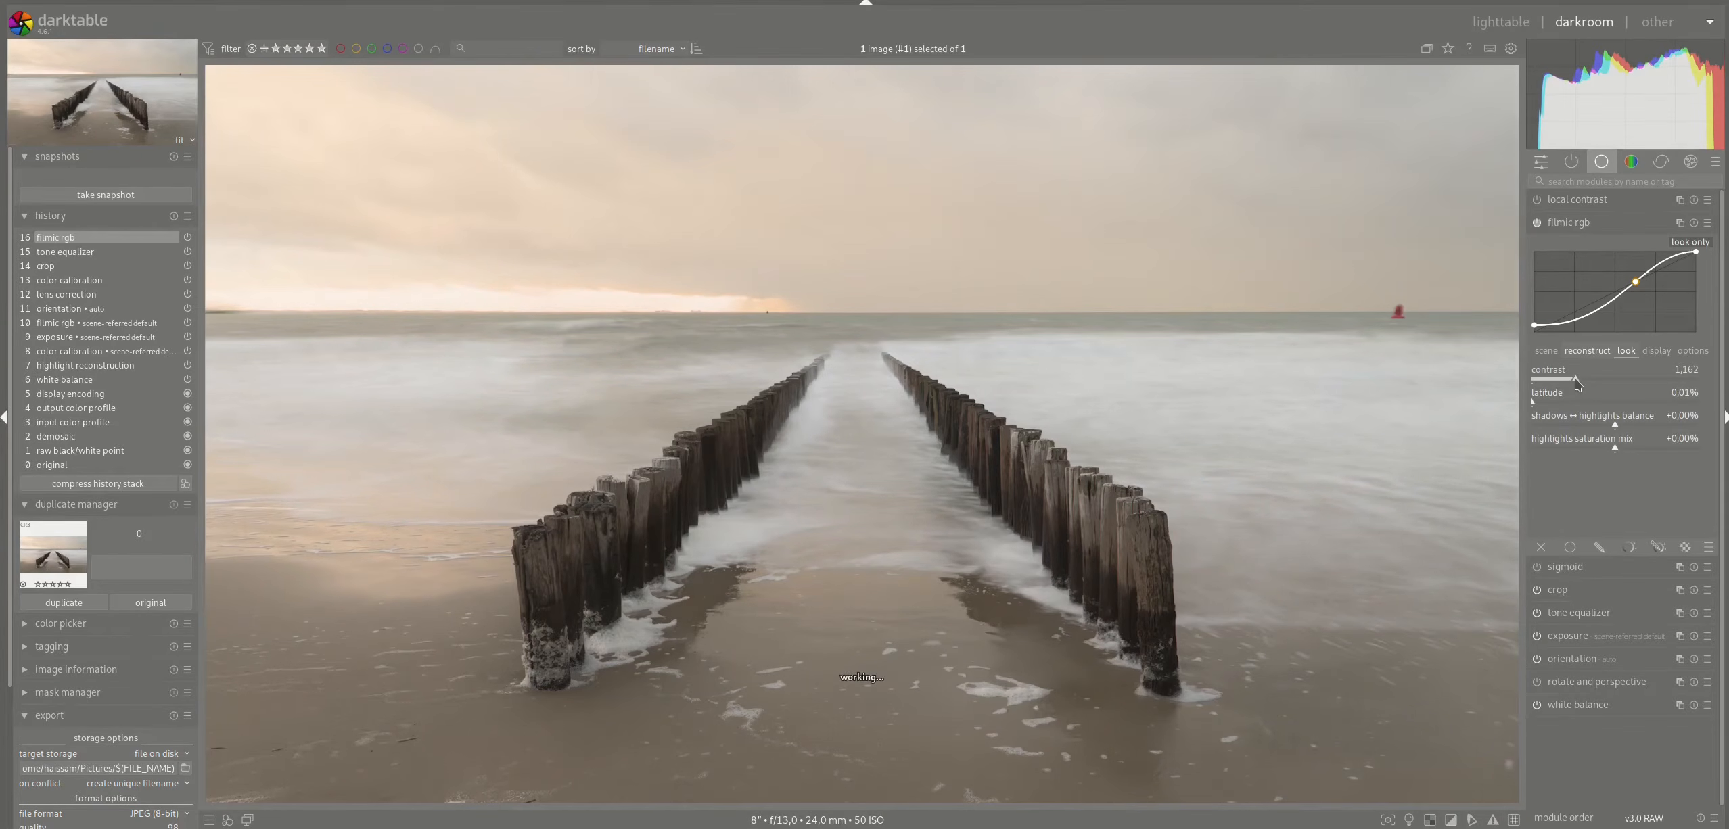
{"action": "double_click", "coordinate": [1670, 377]}
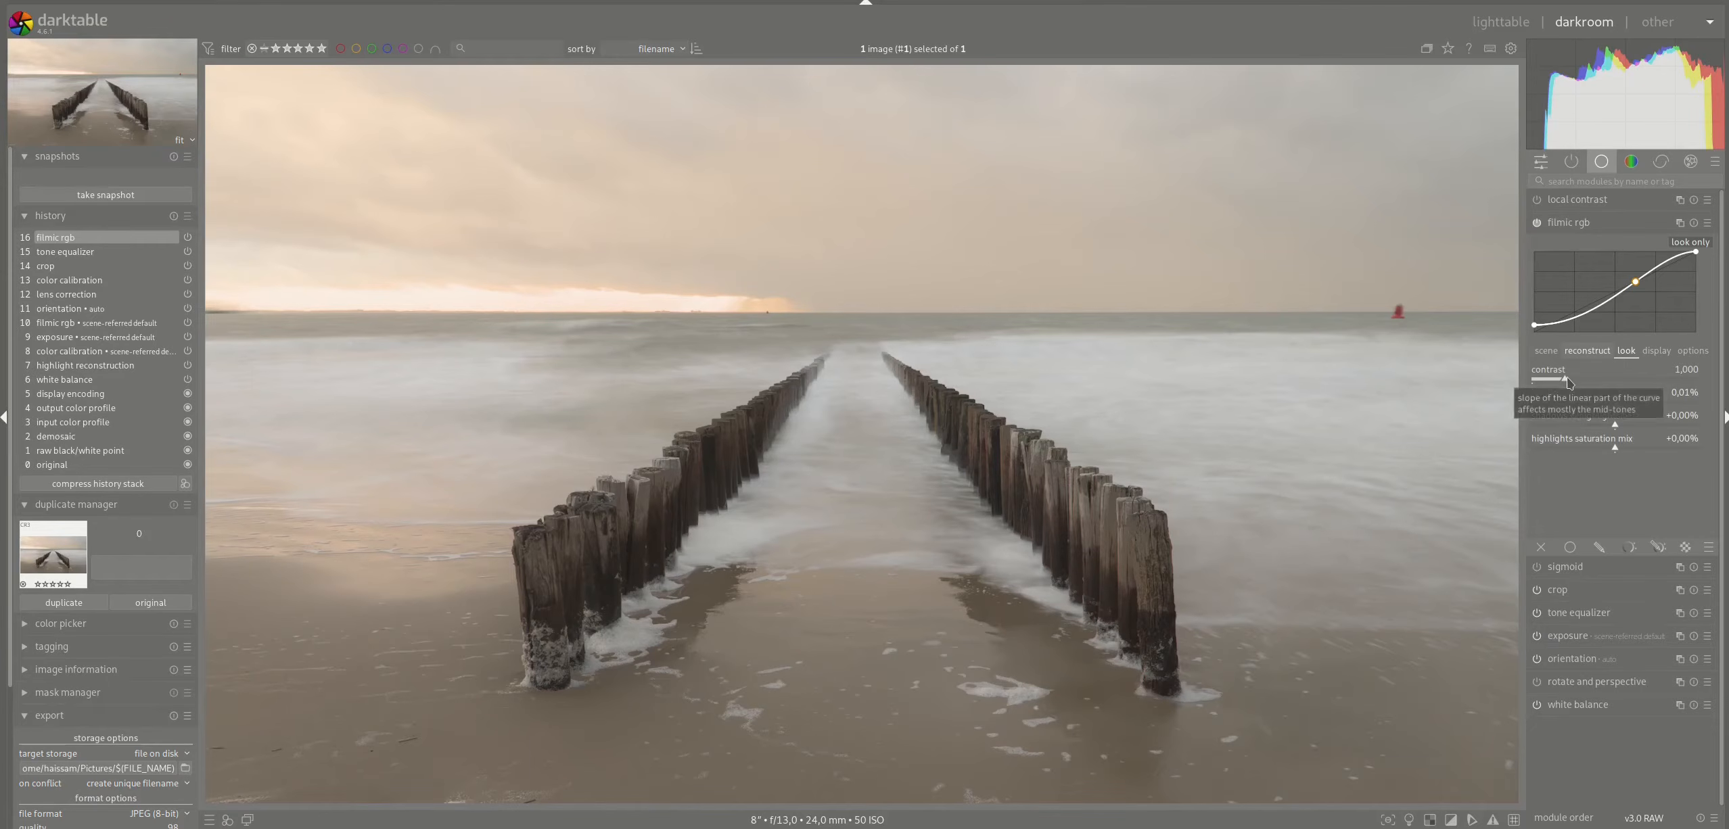
- Set the filmic rgb contrast to 1.041 and its black relative exposure to -5.19 EV
{"action": "left_click", "coordinate": [1568, 383]}
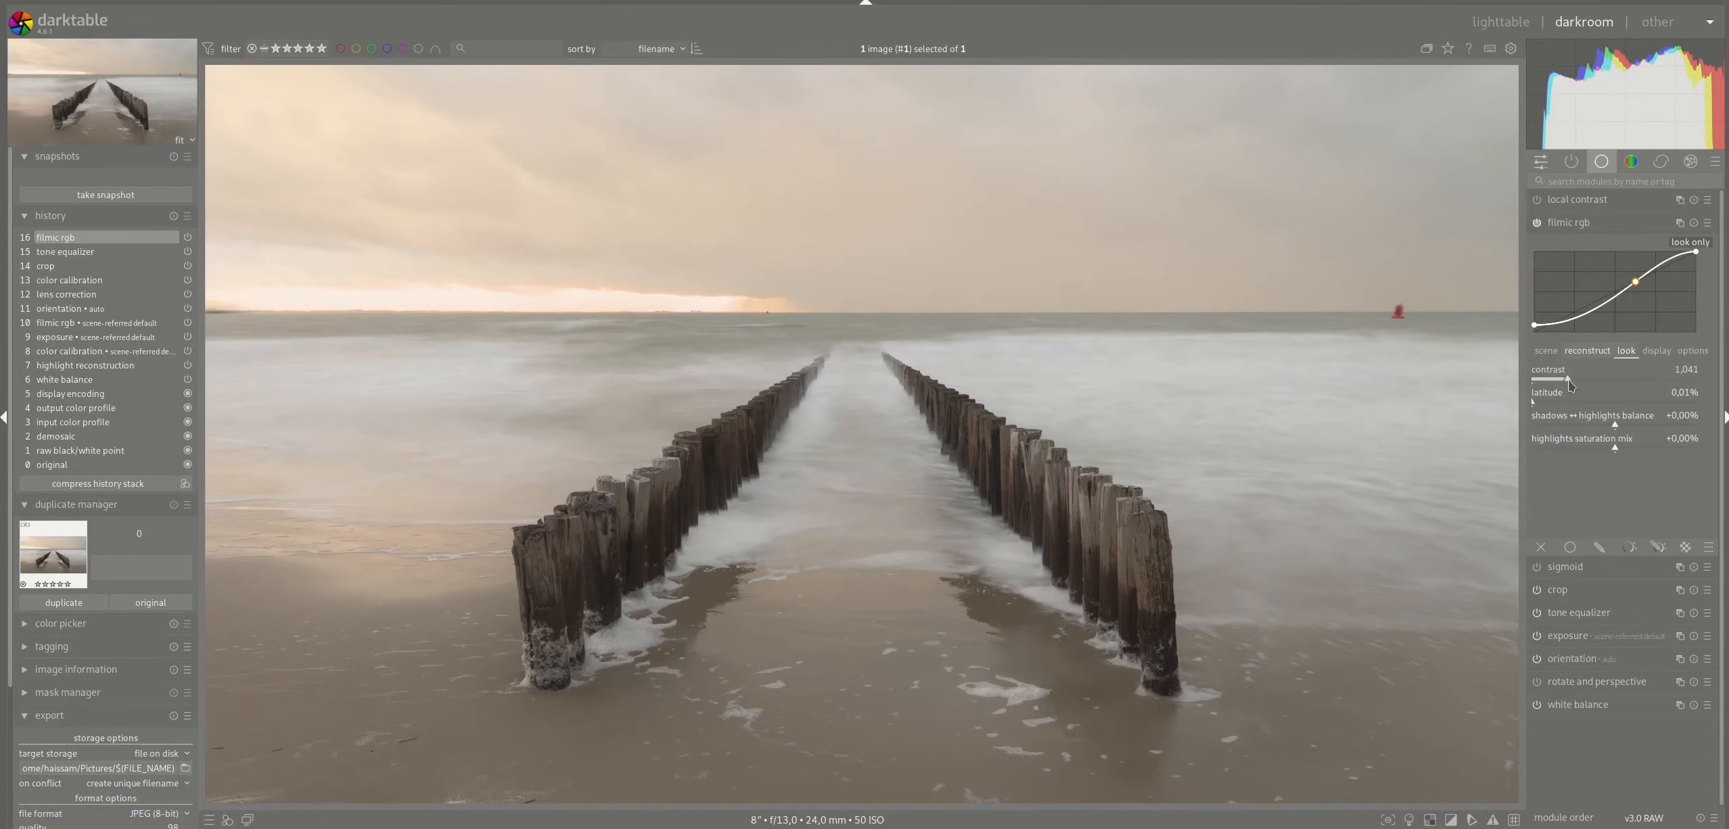
{"action": "left_click", "coordinate": [1546, 355]}
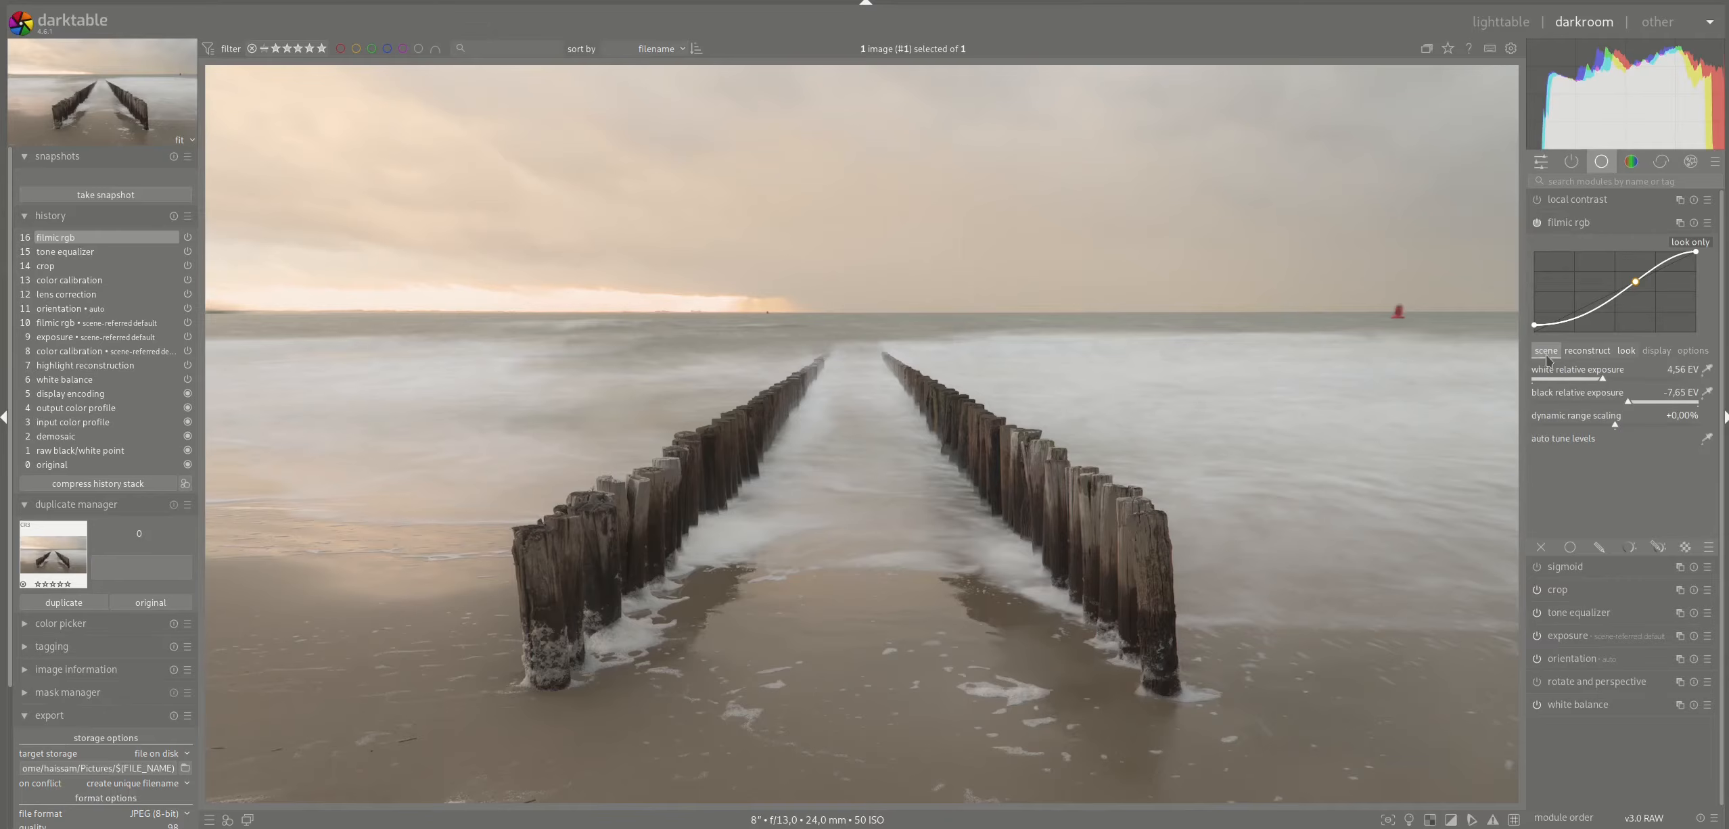
{"action": "left_click_drag", "start_coordinate": [1630, 404], "coordinate": [1666, 404]}
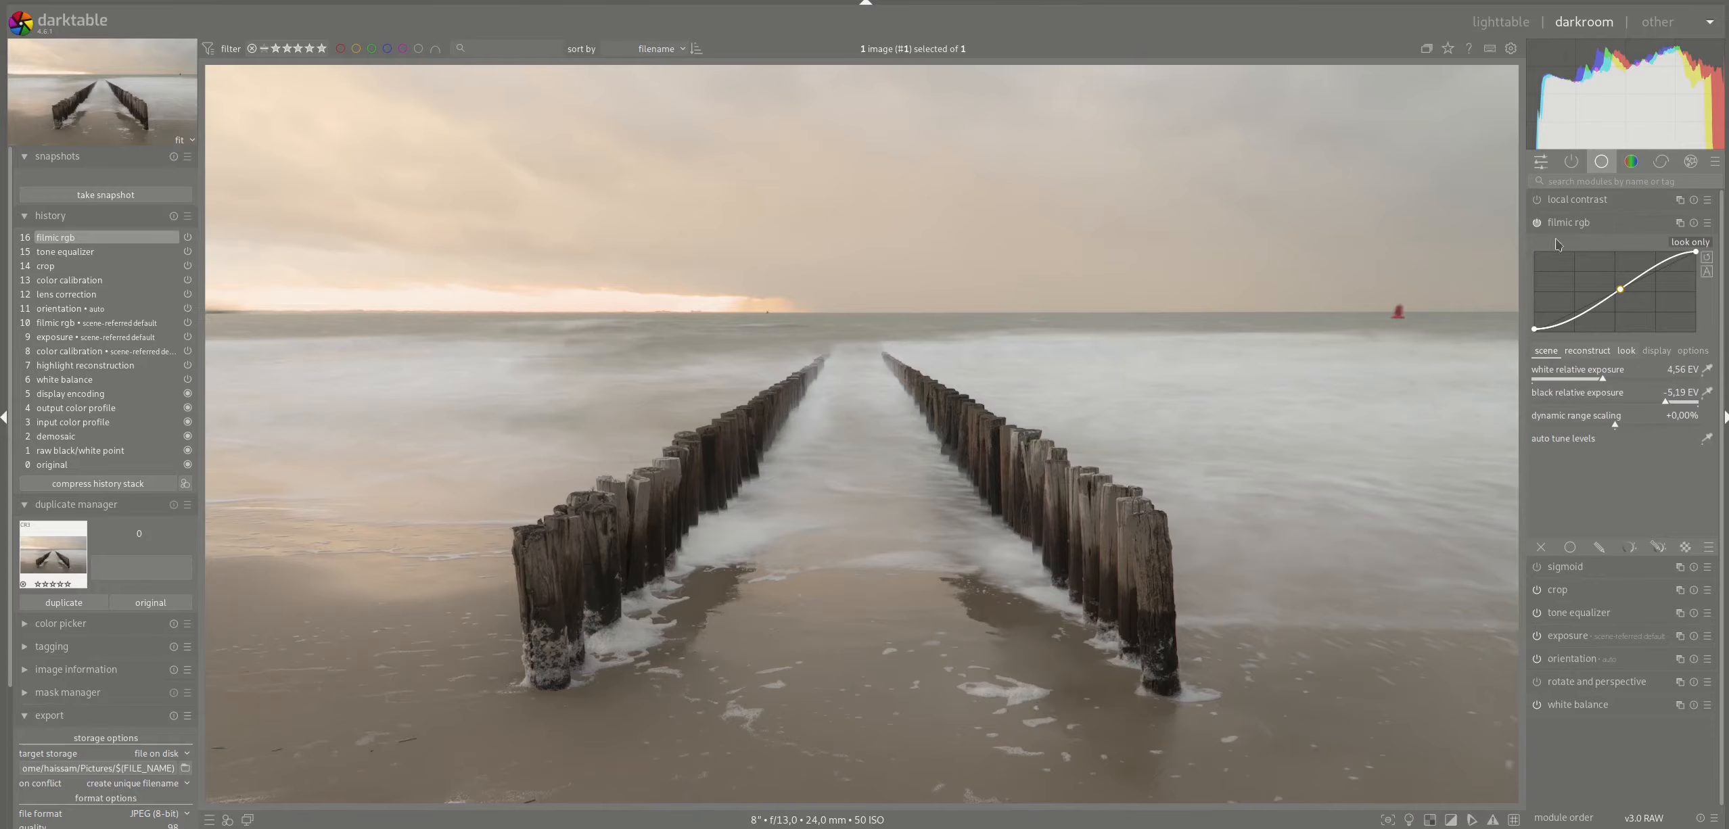
{"action": "left_click", "coordinate": [1568, 222]}
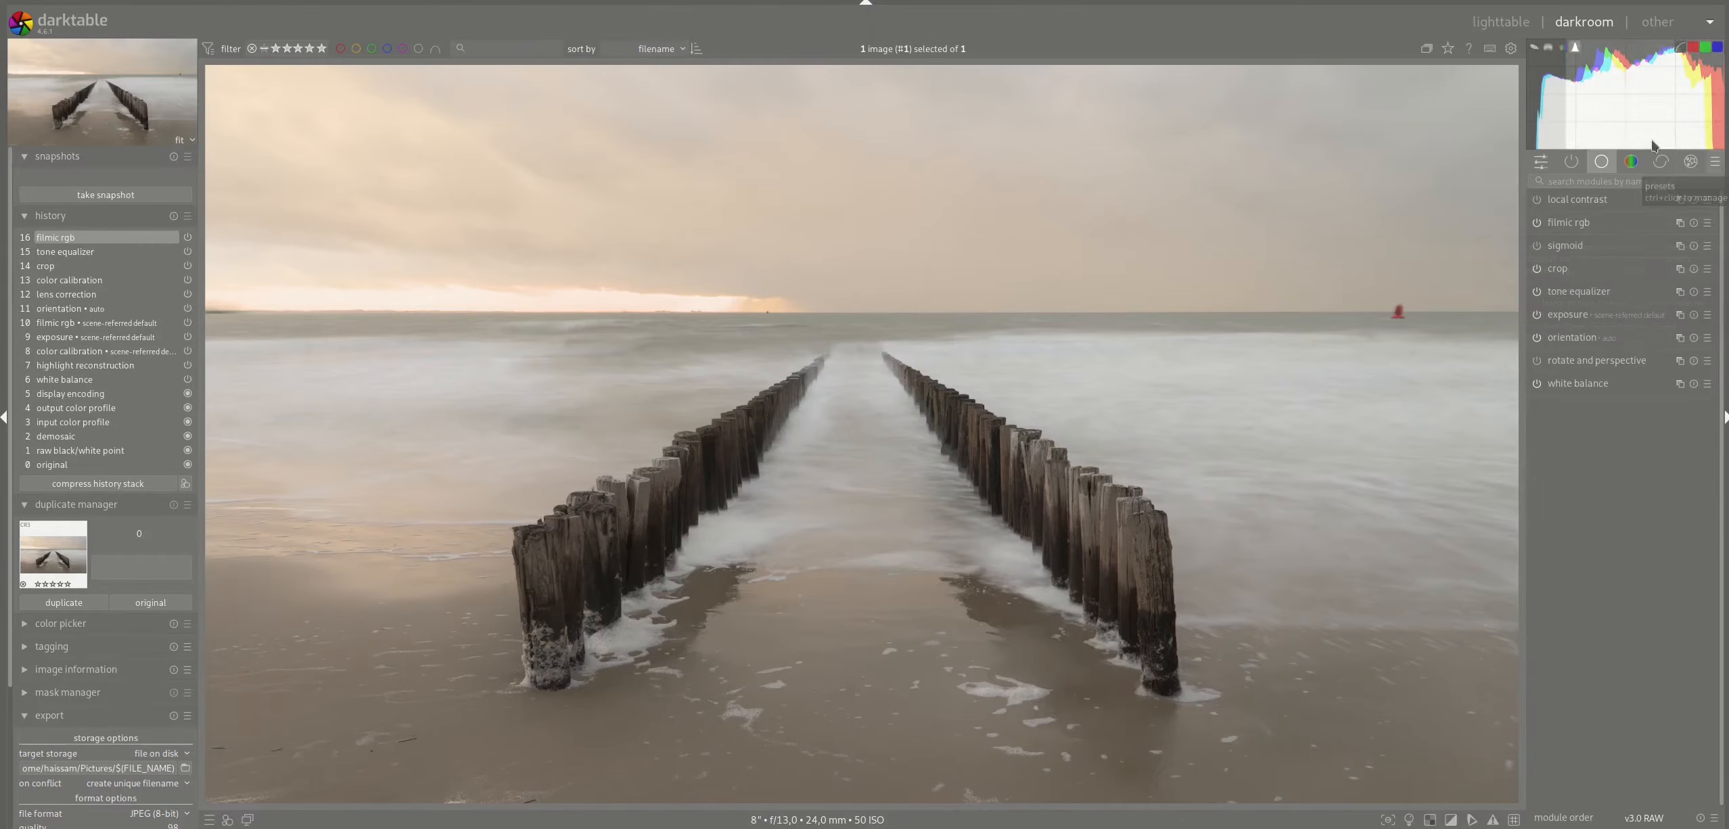
- Apply the "basic colorfulness: vibrant colors" preset to the color balance rgb module
{"action": "left_click", "coordinate": [1630, 161]}
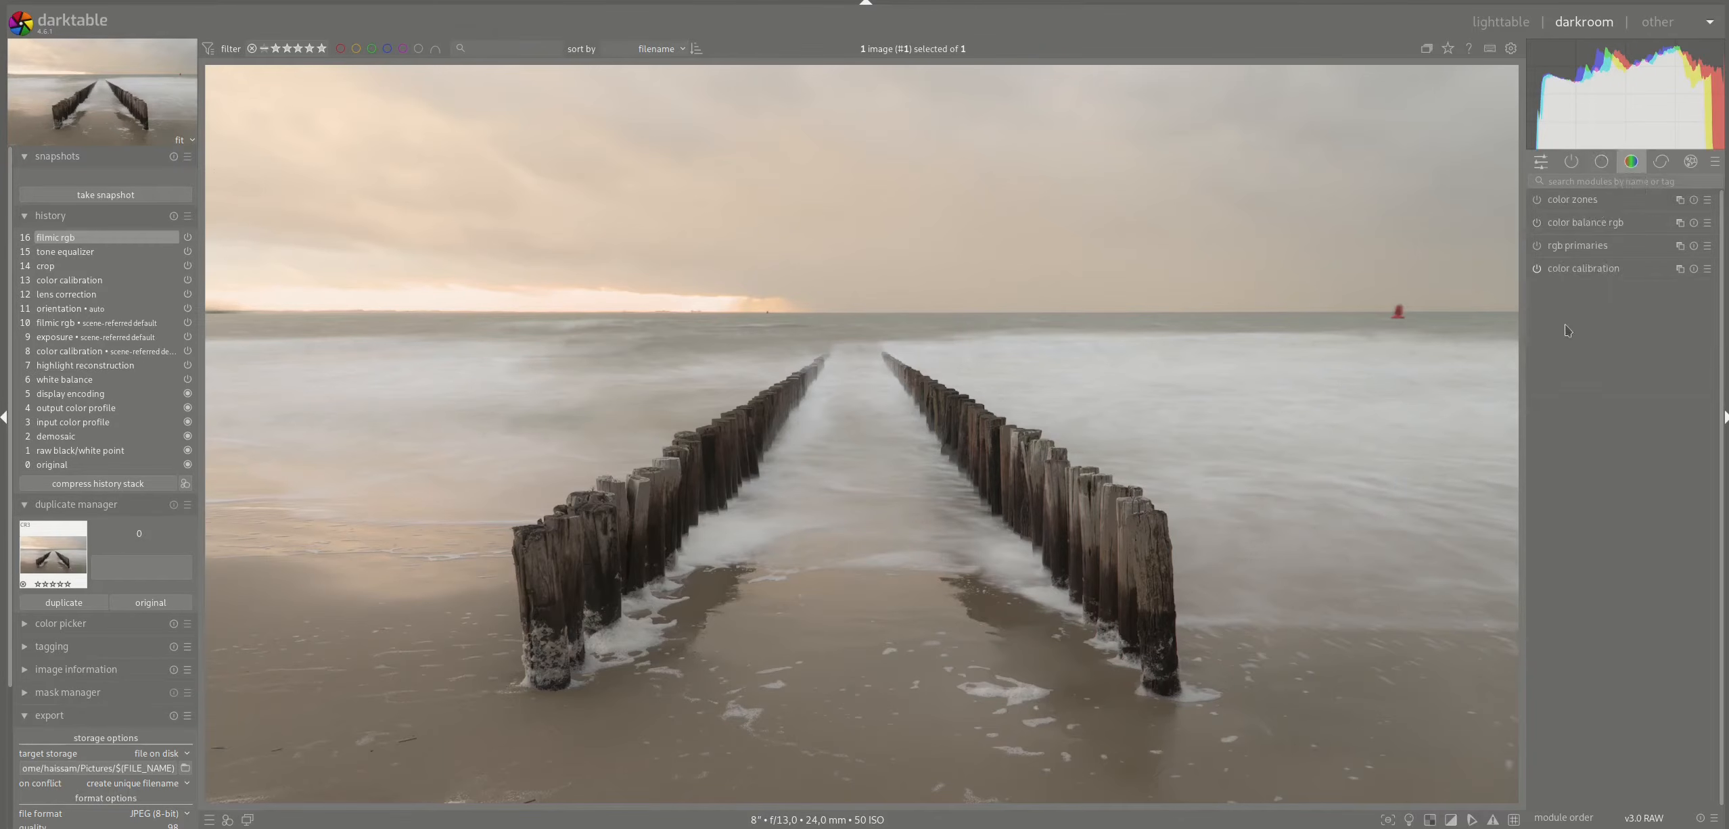
{"action": "right_click", "coordinate": [1588, 227]}
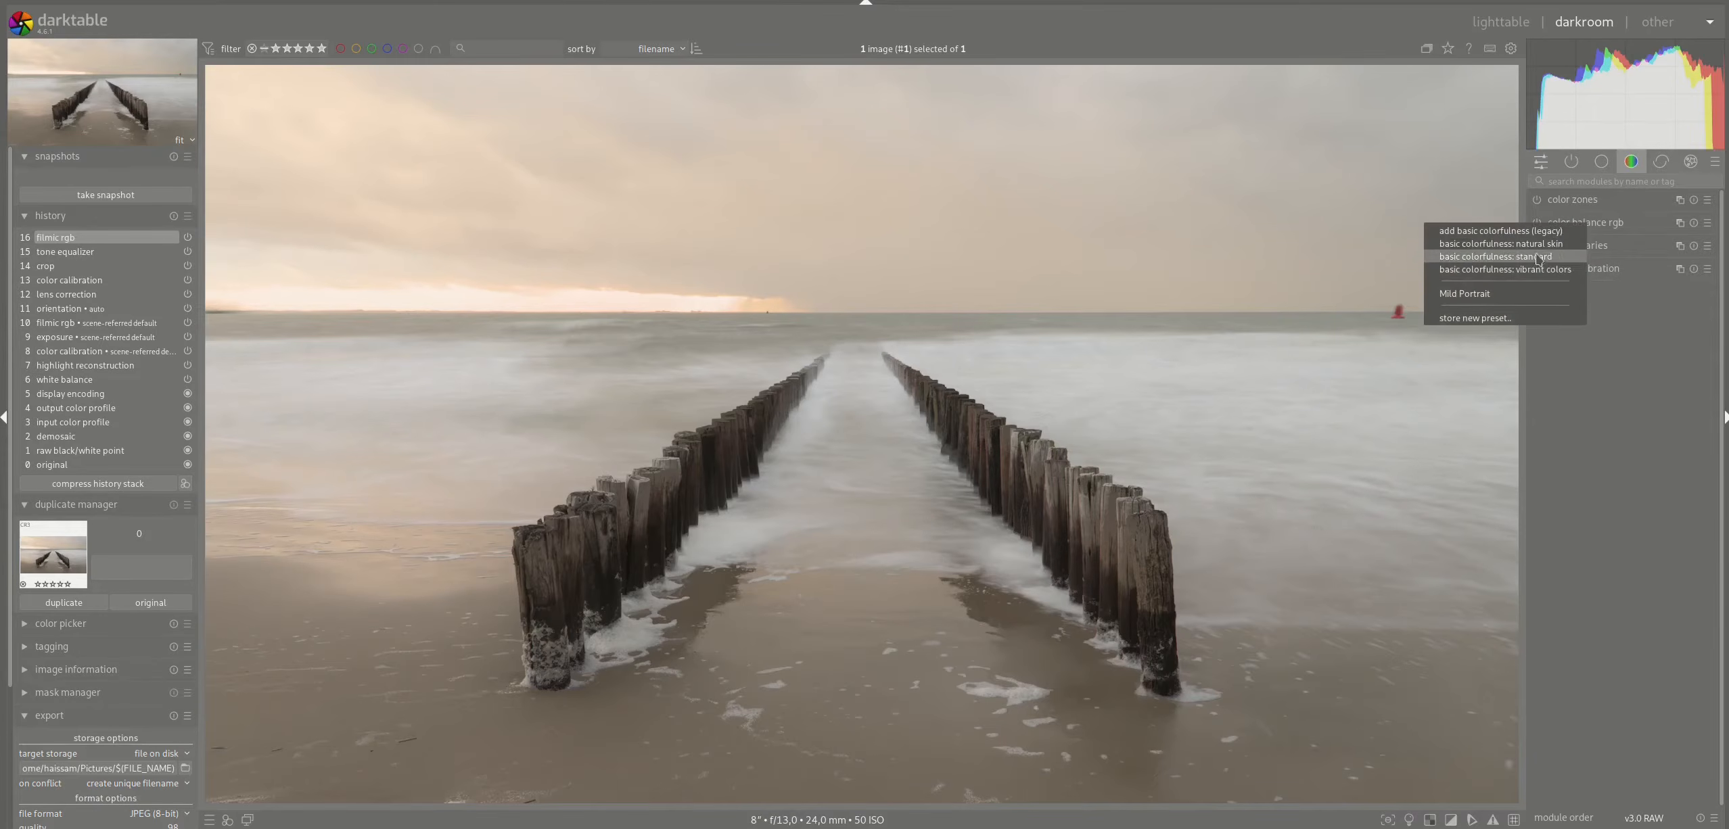
{"action": "right_click", "coordinate": [1481, 274]}
{"action": "left_click", "coordinate": [1481, 274]}
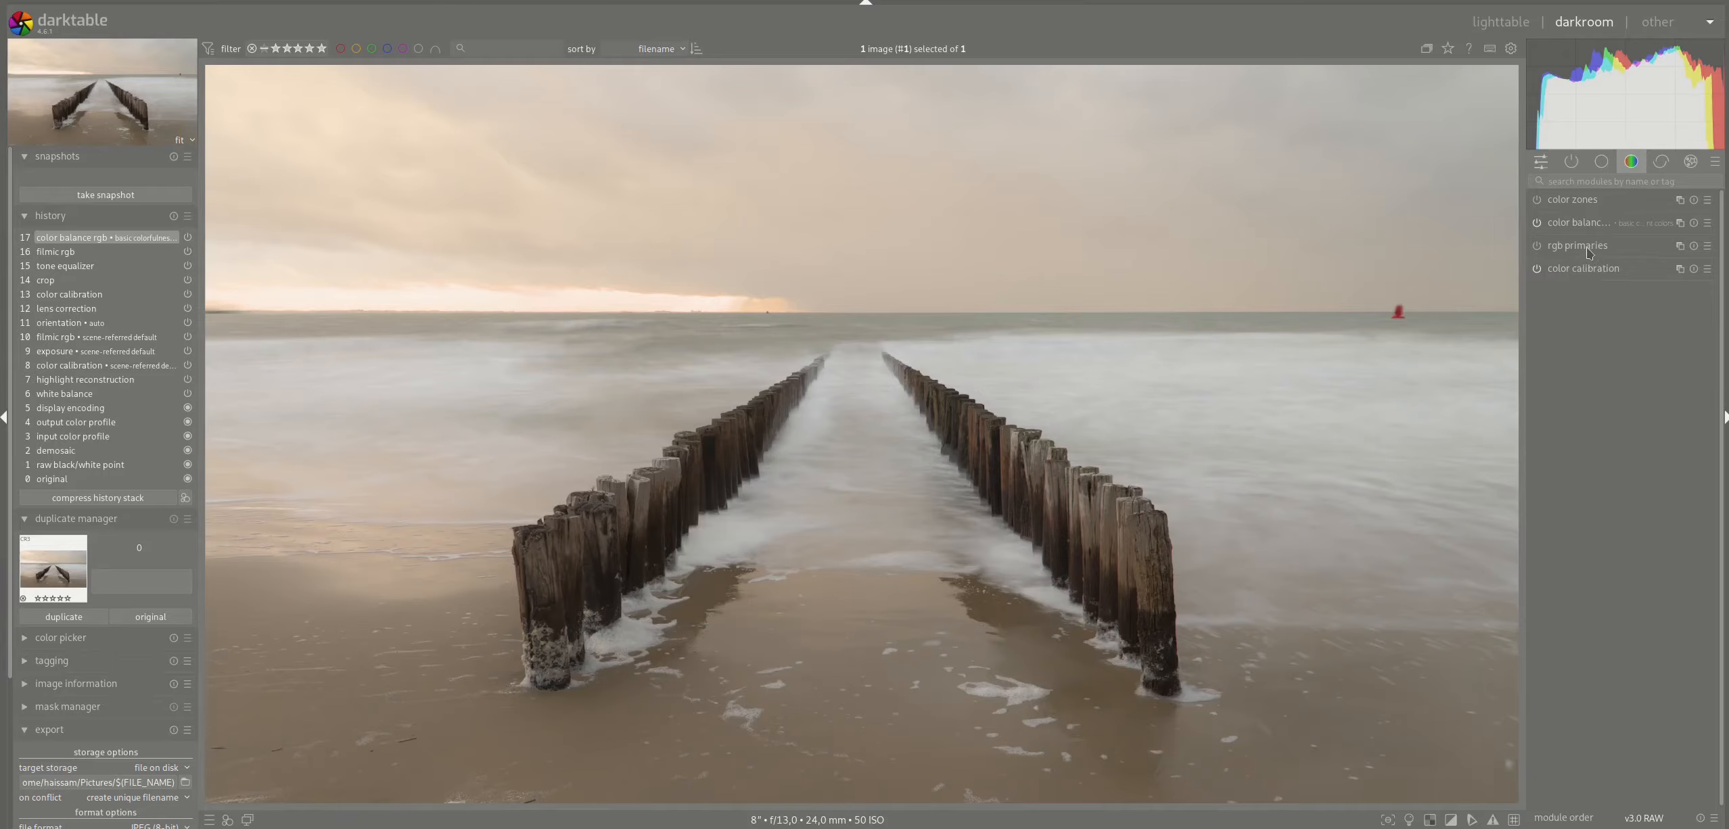
- Enable the rgb primaries module with its default settings
{"action": "left_click", "coordinate": [1589, 247]}
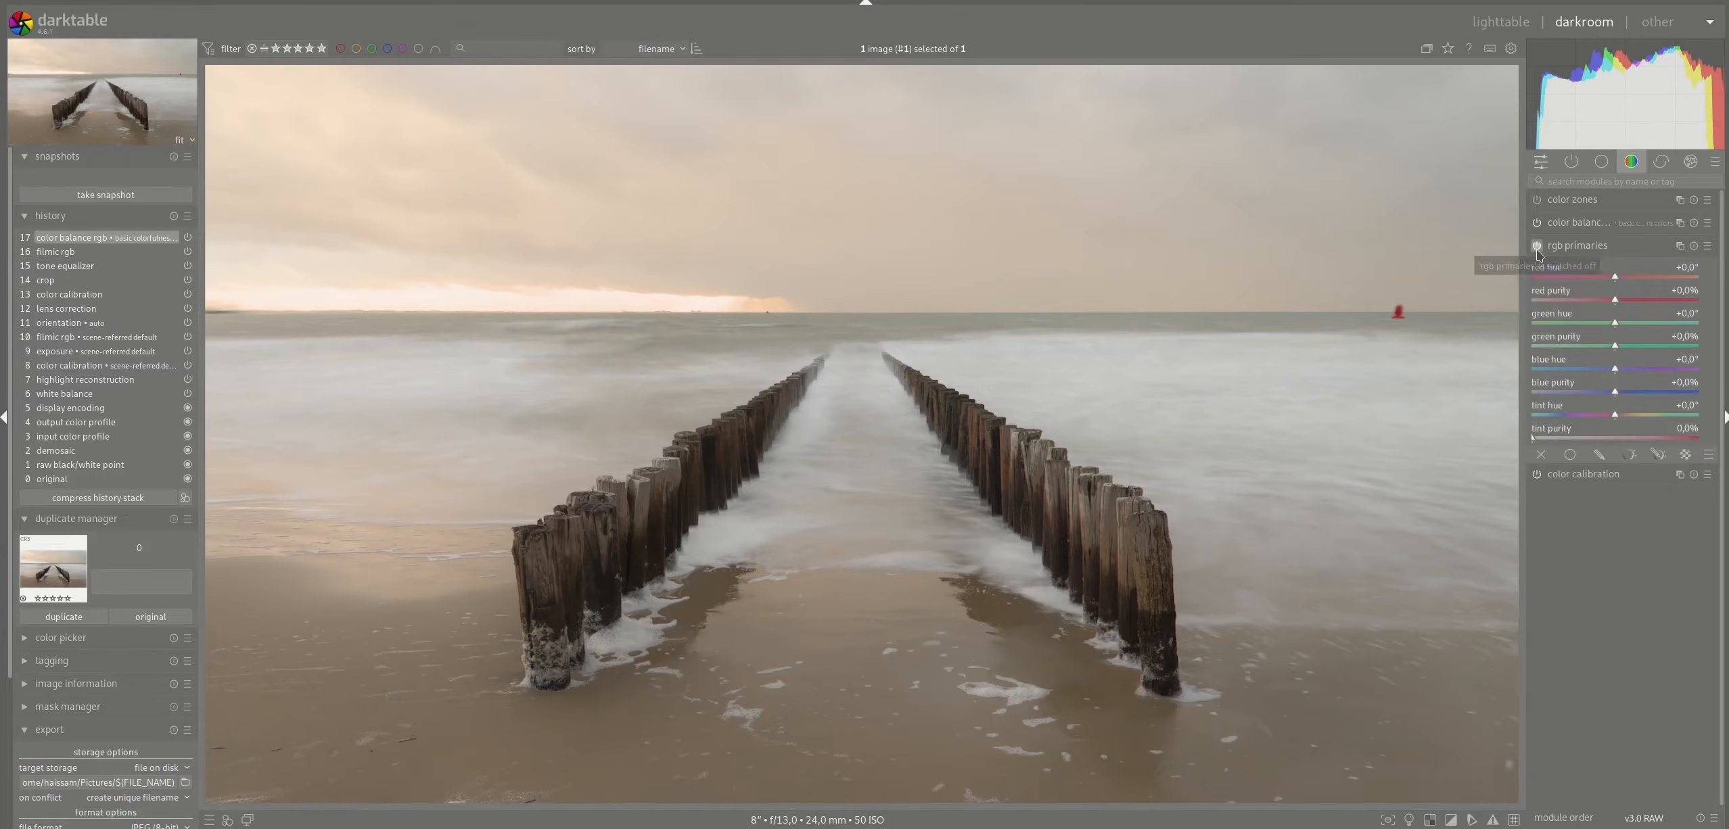
{"action": "left_click", "coordinate": [1535, 246]}
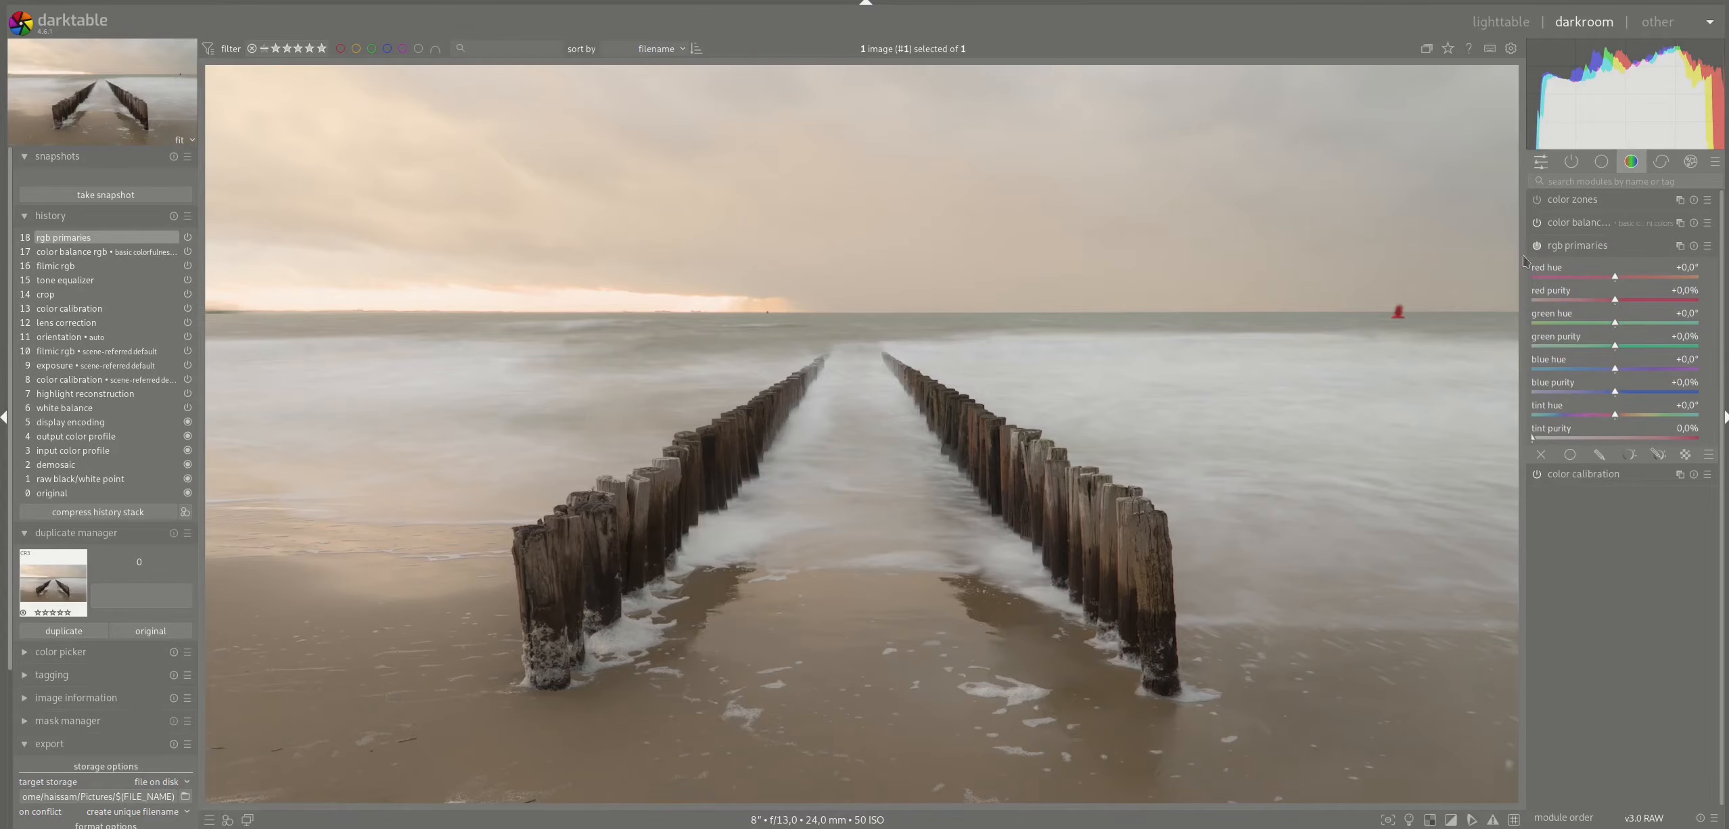
{"action": "left_click", "coordinate": [1568, 251]}
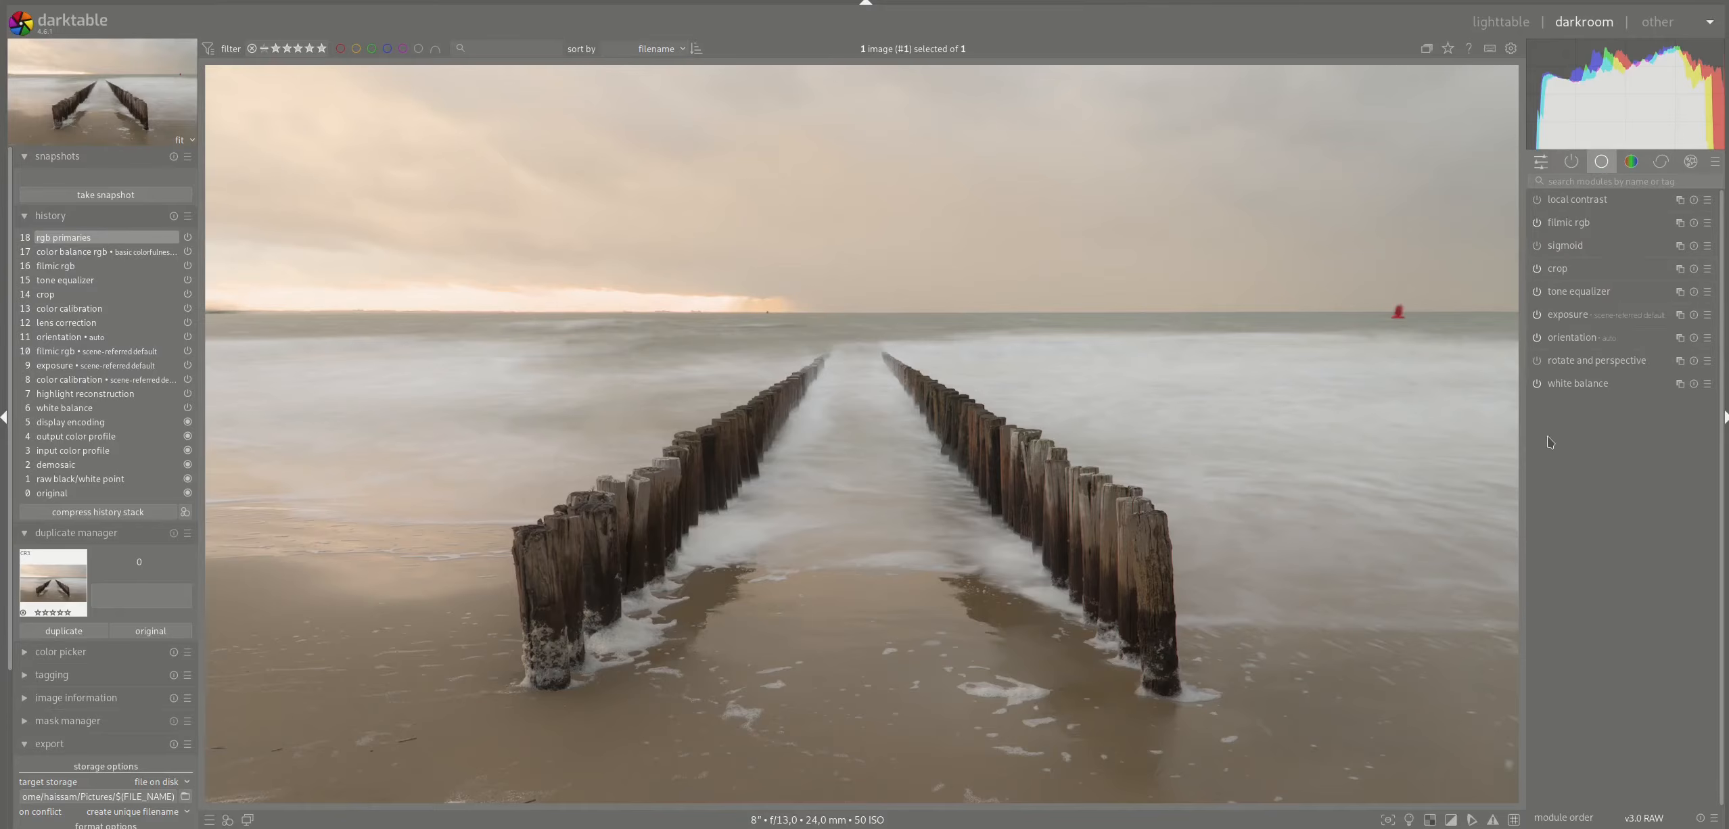
- Add a second exposure instance and draw a closed path mask over the left row of wooden posts
{"action": "right_click", "coordinate": [1679, 315]}
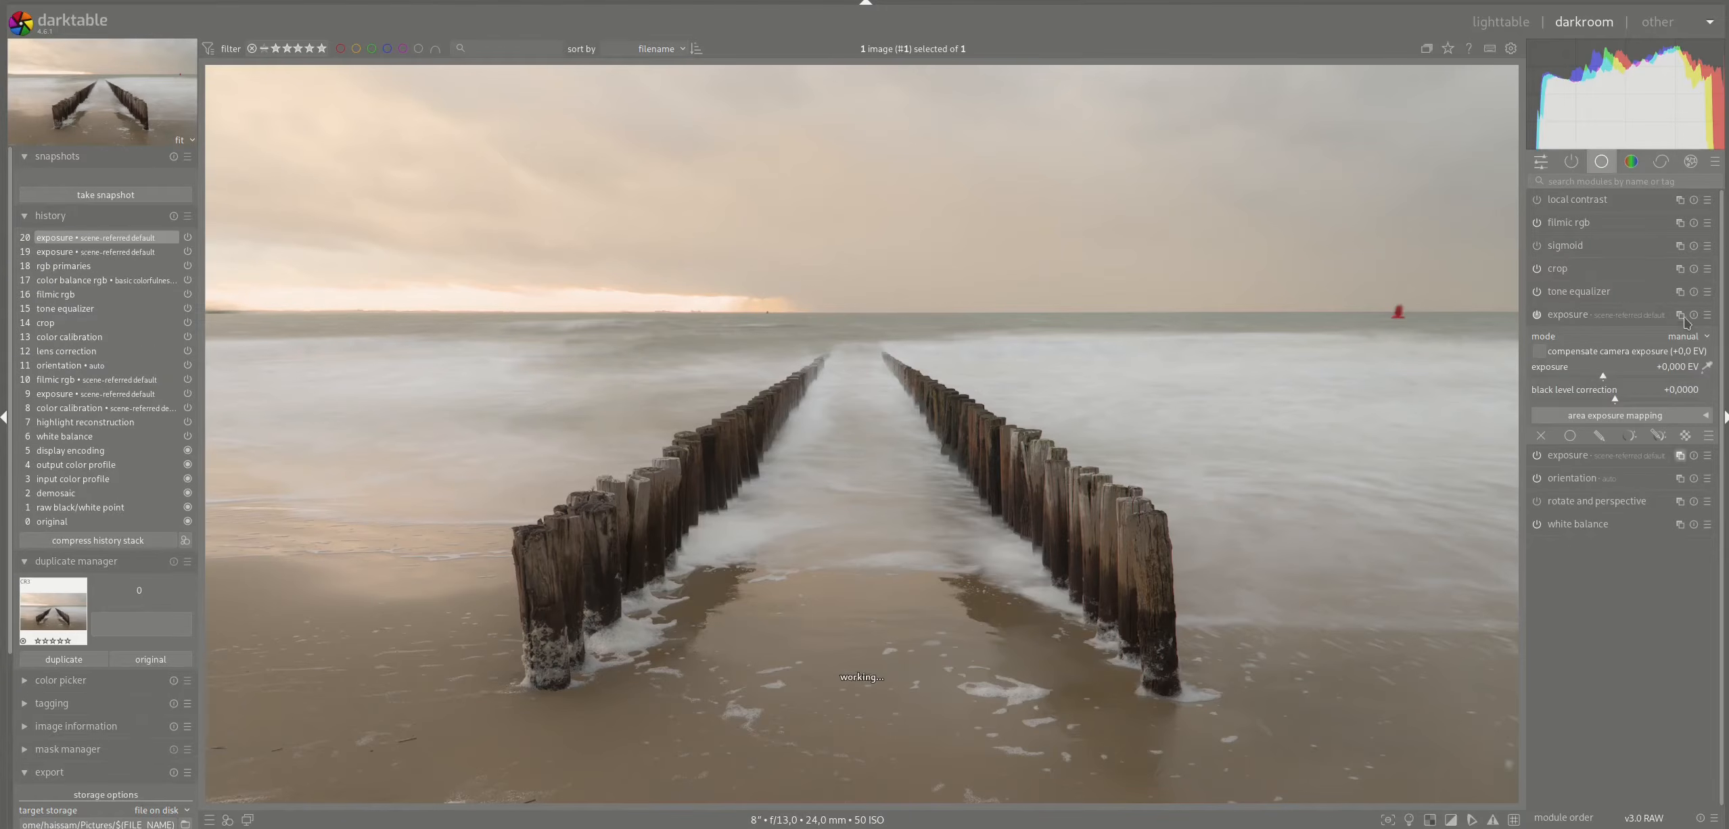
{"action": "left_click", "coordinate": [1599, 436]}
{"action": "left_click", "coordinate": [1665, 535]}
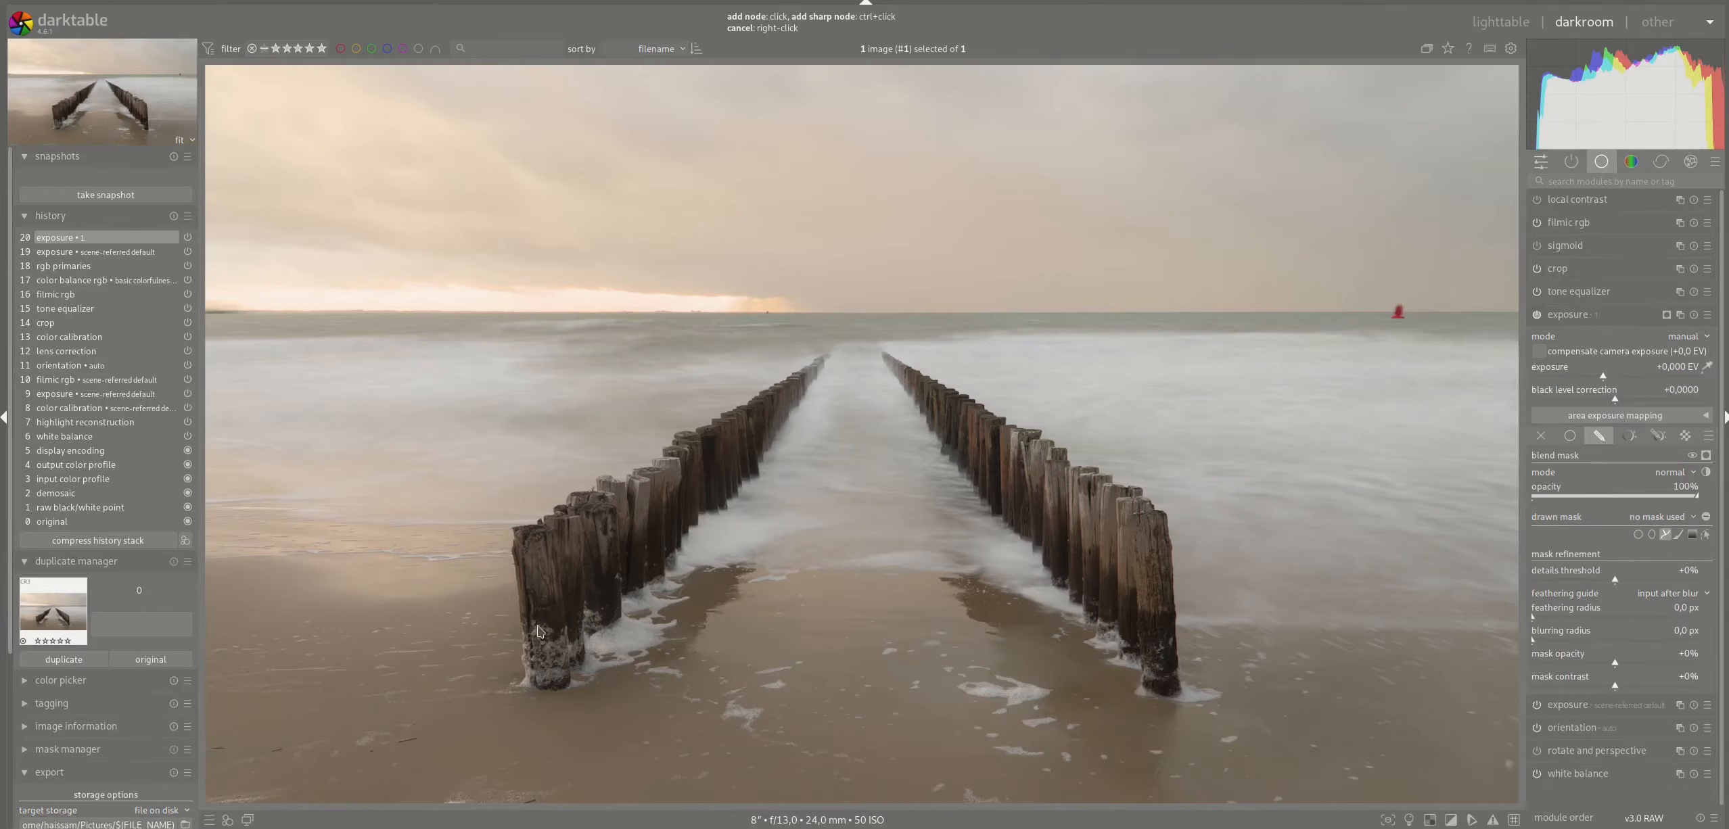
{"action": "left_click", "coordinate": [556, 666]}
{"action": "left_click", "coordinate": [707, 507]}
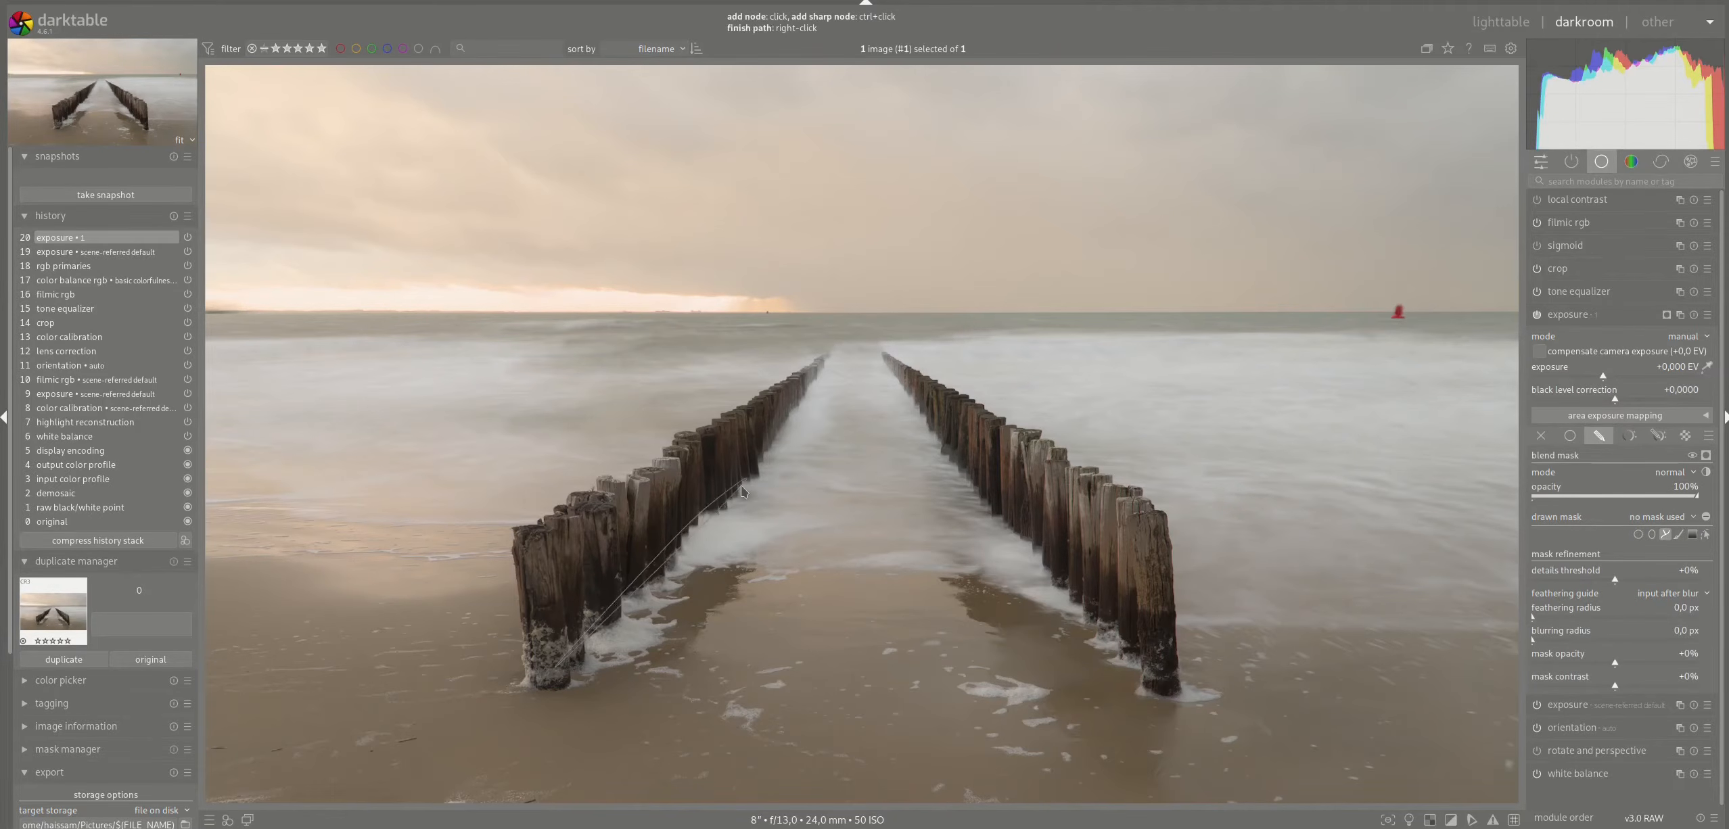
{"action": "left_click", "coordinate": [793, 399]}
{"action": "left_click", "coordinate": [805, 380]}
{"action": "left_click", "coordinate": [576, 521]}
{"action": "left_click", "coordinate": [524, 550]}
{"action": "right_click", "coordinate": [525, 550]}
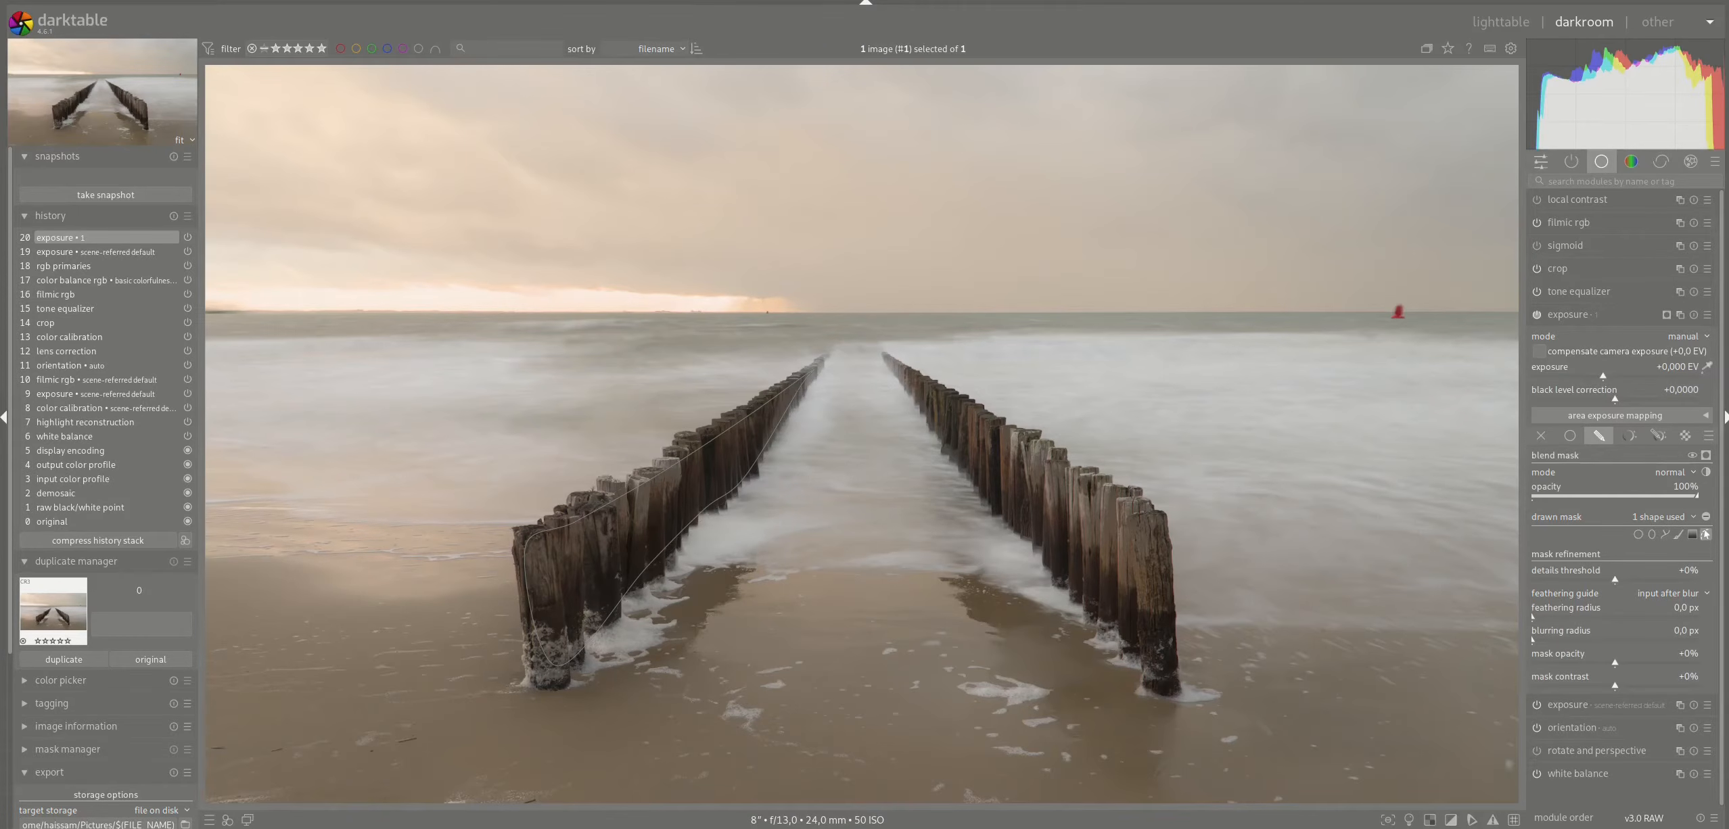
- Add a second path shape to the exposure mask over the right row of posts, and hide the mask outlines
{"action": "left_click", "coordinate": [1665, 534]}
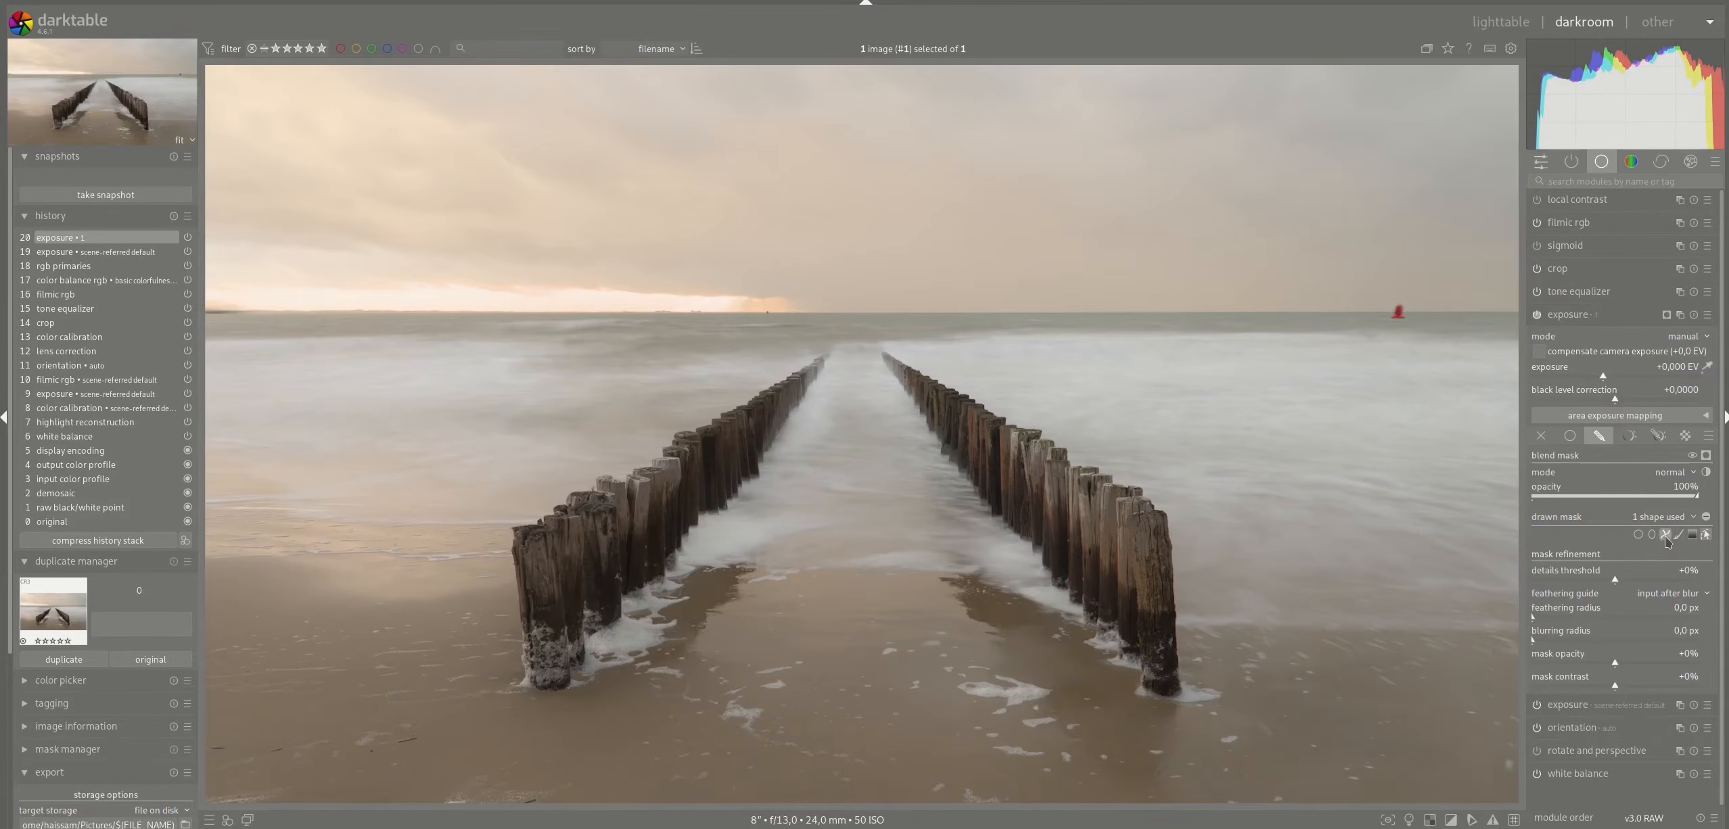
{"action": "left_click", "coordinate": [901, 381]}
{"action": "left_click", "coordinate": [947, 444]}
{"action": "left_click", "coordinate": [1050, 559]}
{"action": "left_click", "coordinate": [1161, 665]}
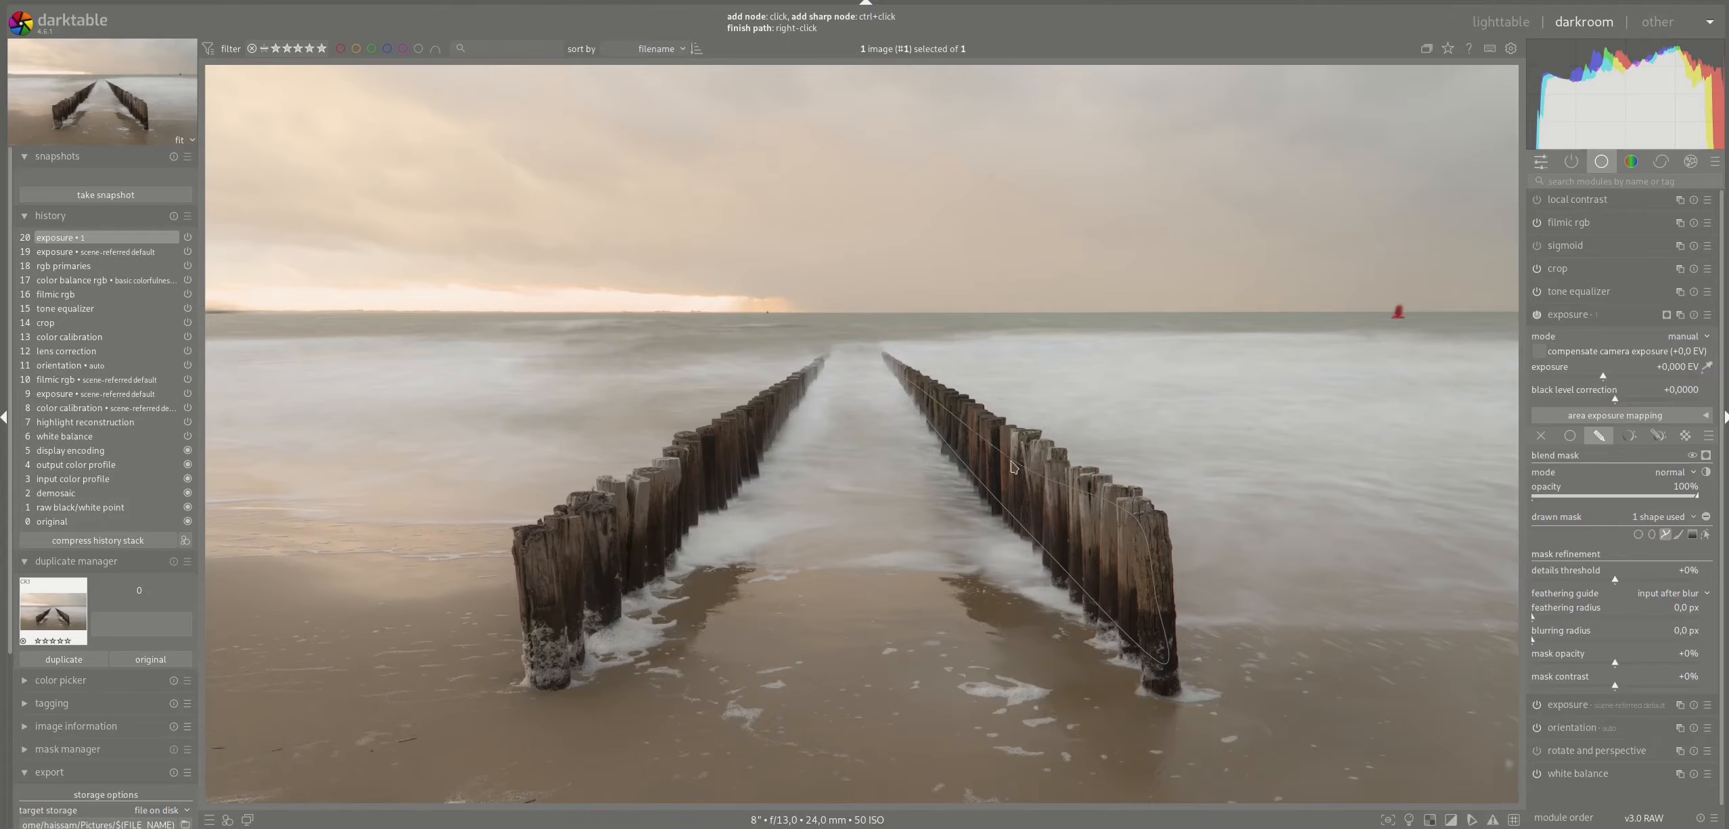
{"action": "right_click", "coordinate": [945, 399]}
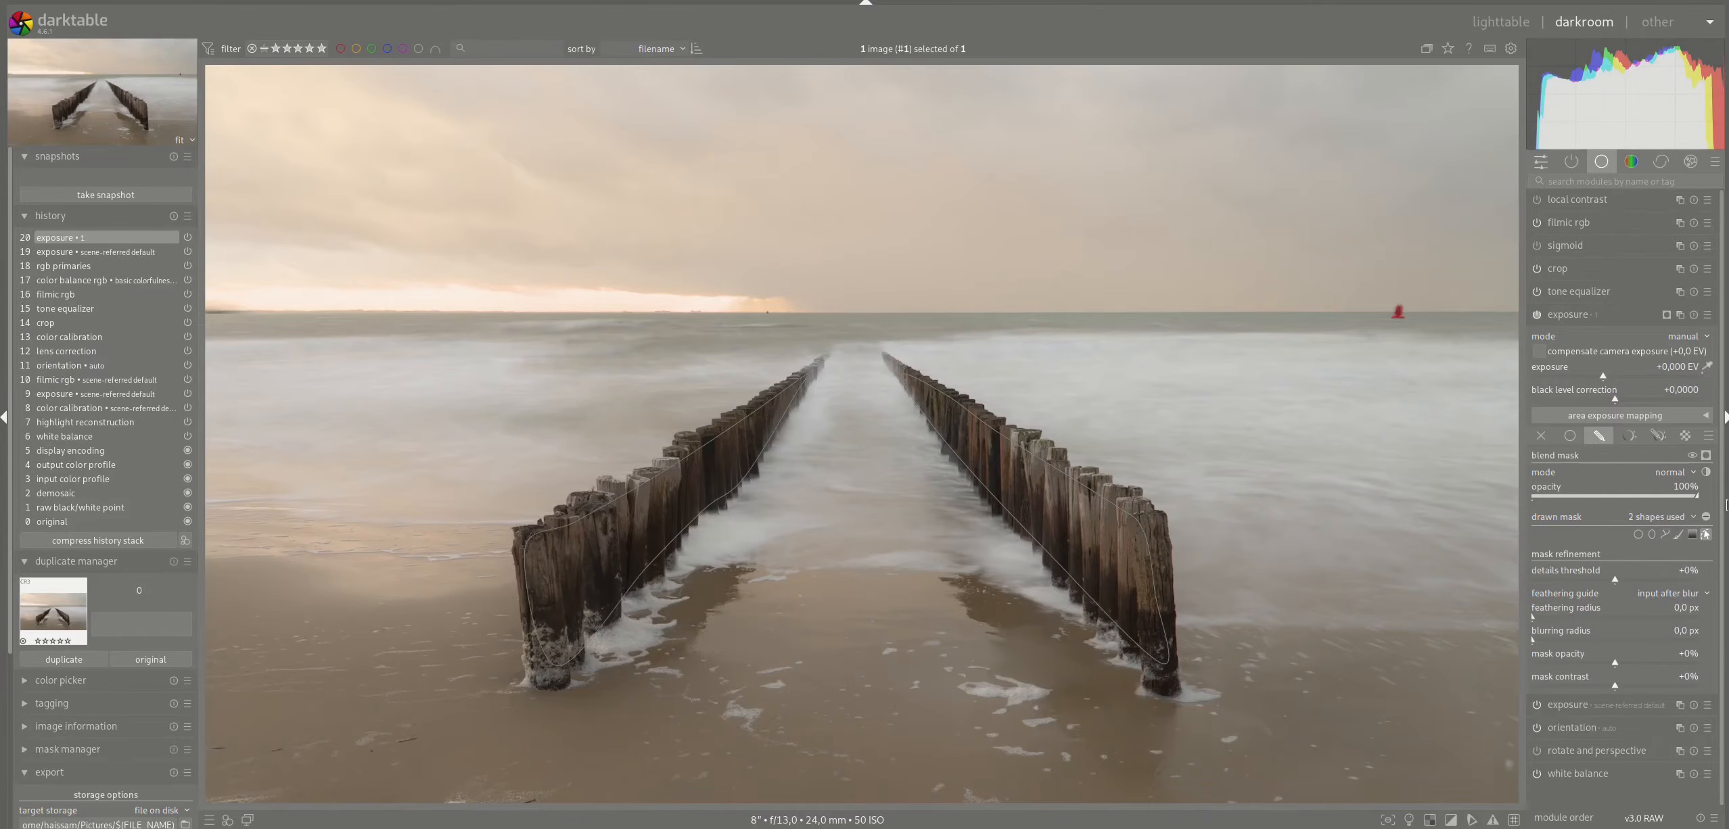
{"action": "left_click", "coordinate": [1705, 534]}
- Set the masked exposure to +0.5 EV with a 50 px mask feathering radius, comparing the image with the instance off and on
{"action": "right_click", "coordinate": [1678, 369]}
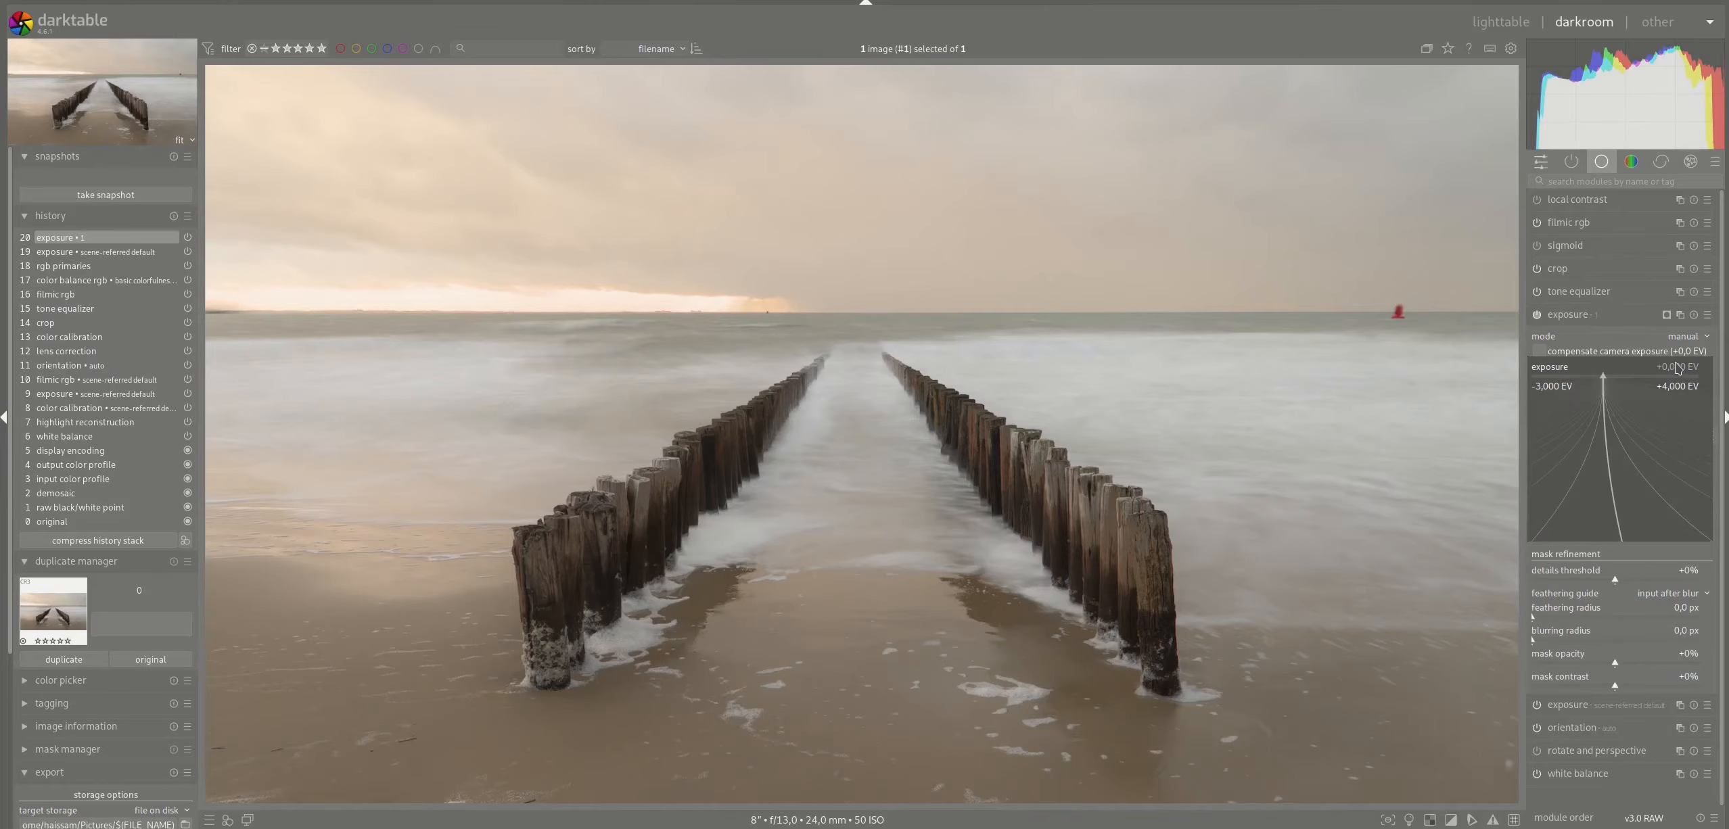
{"action": "type", "text": "0.5"}
{"action": "key", "text": "Return"}
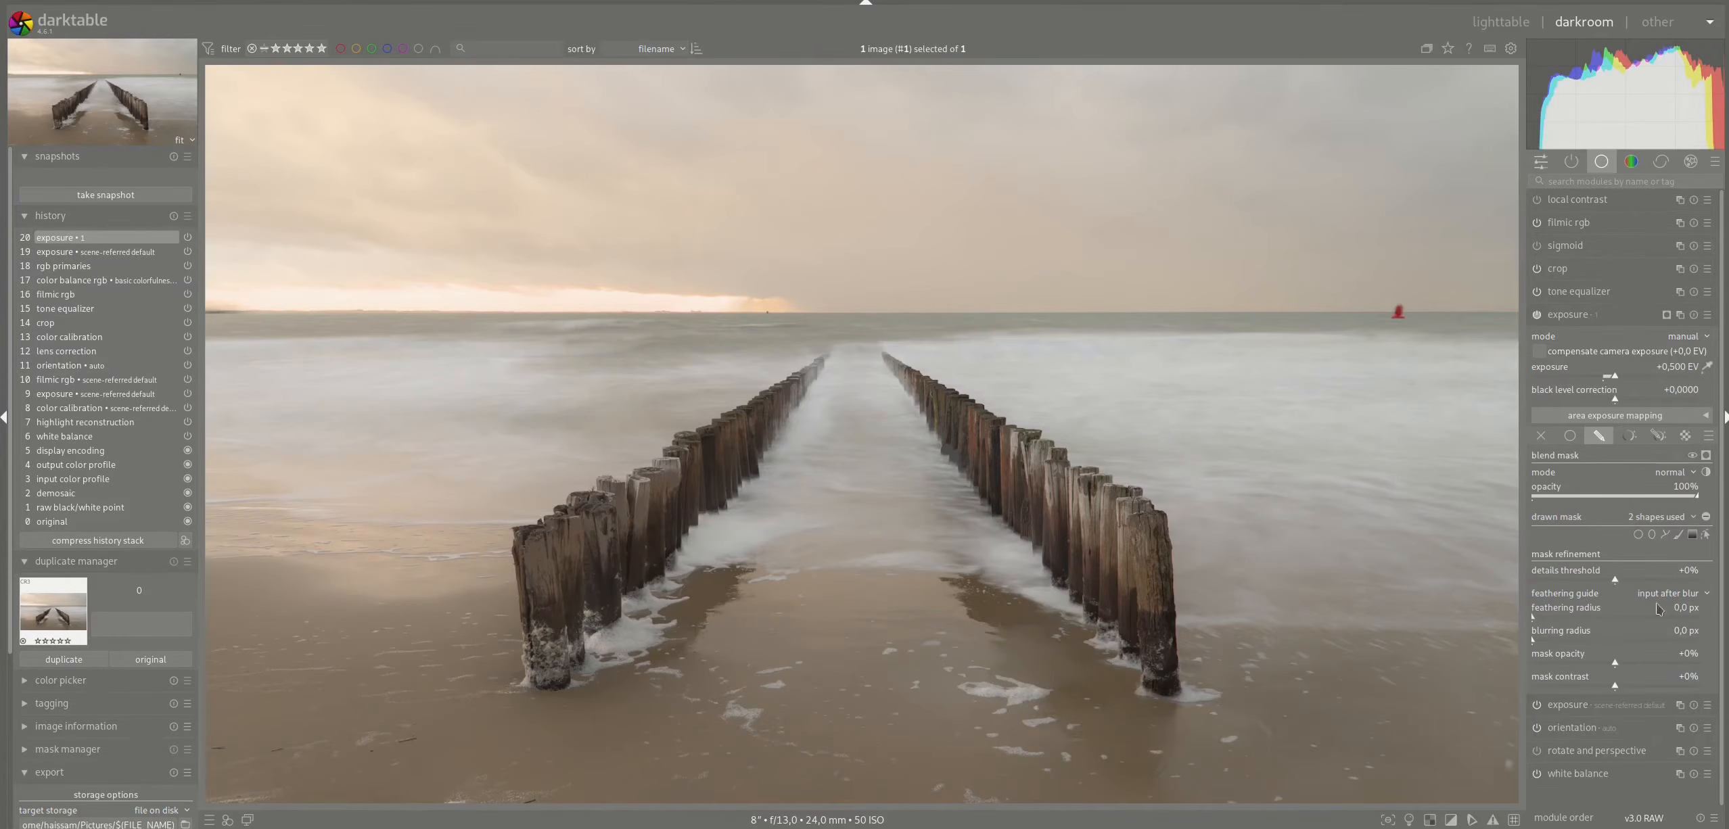
{"action": "right_click", "coordinate": [1686, 612]}
{"action": "type", "text": "50"}
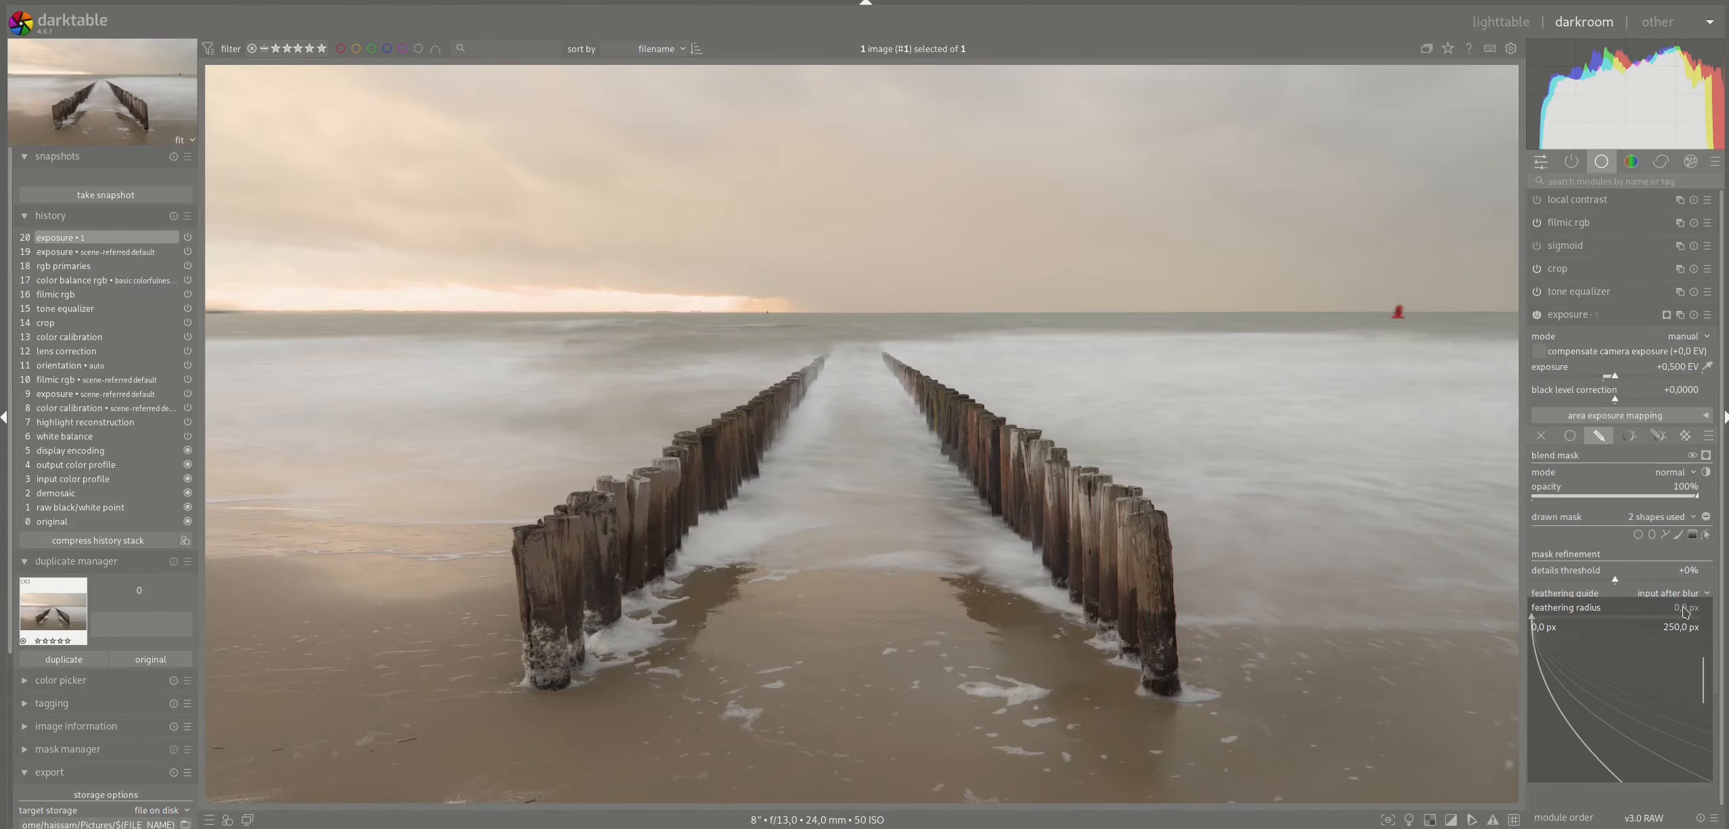
{"action": "key", "text": "Return"}
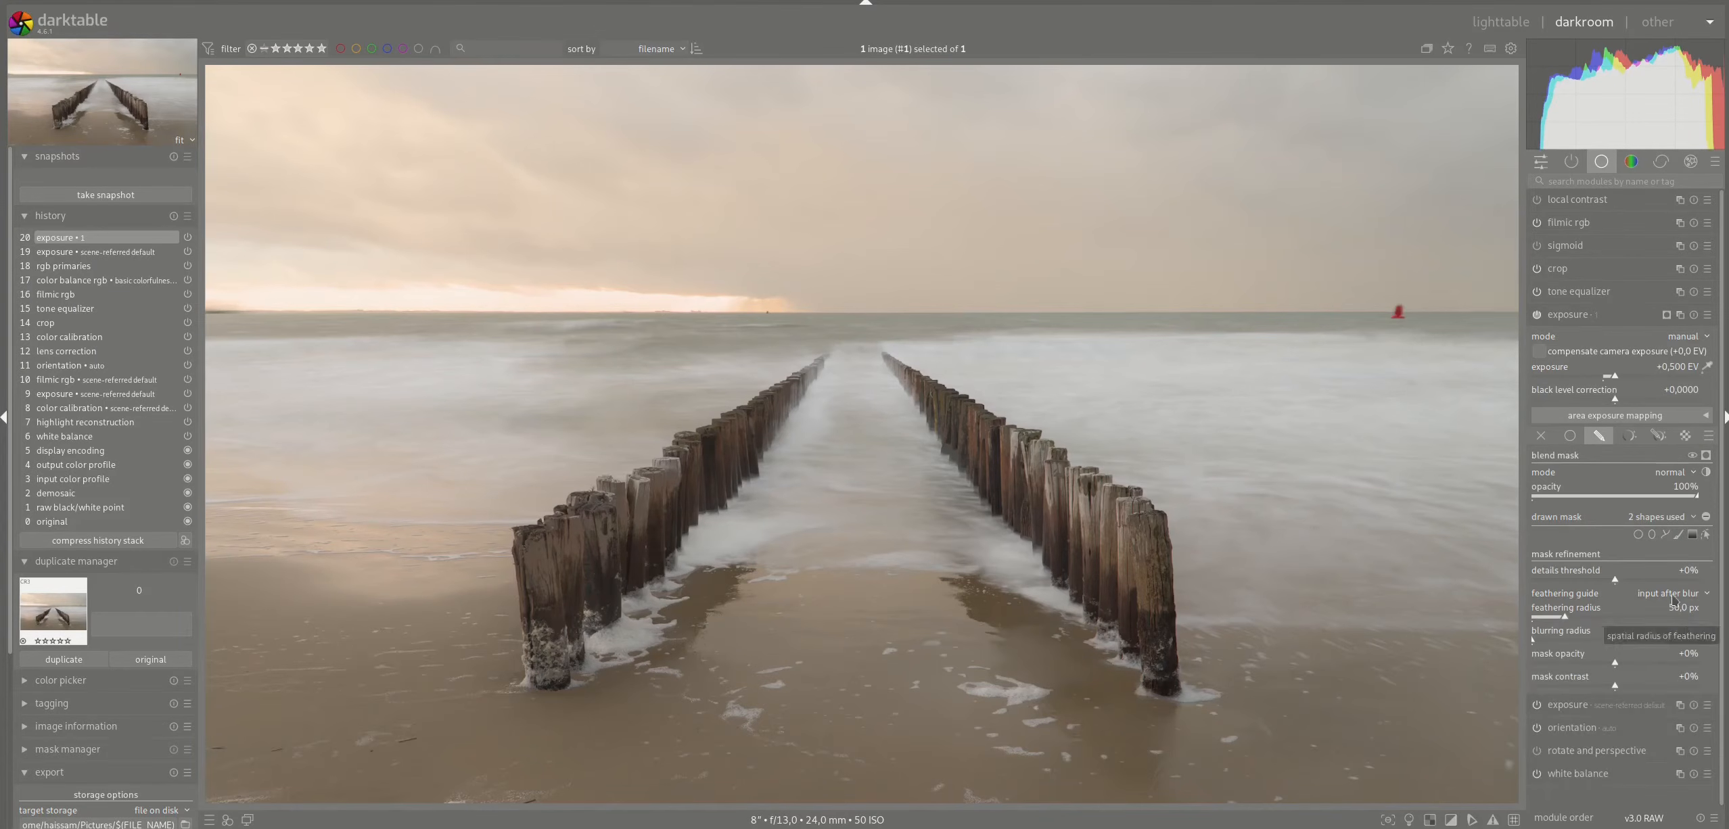
{"action": "left_click", "coordinate": [1536, 315]}
{"action": "left_click", "coordinate": [1537, 315]}
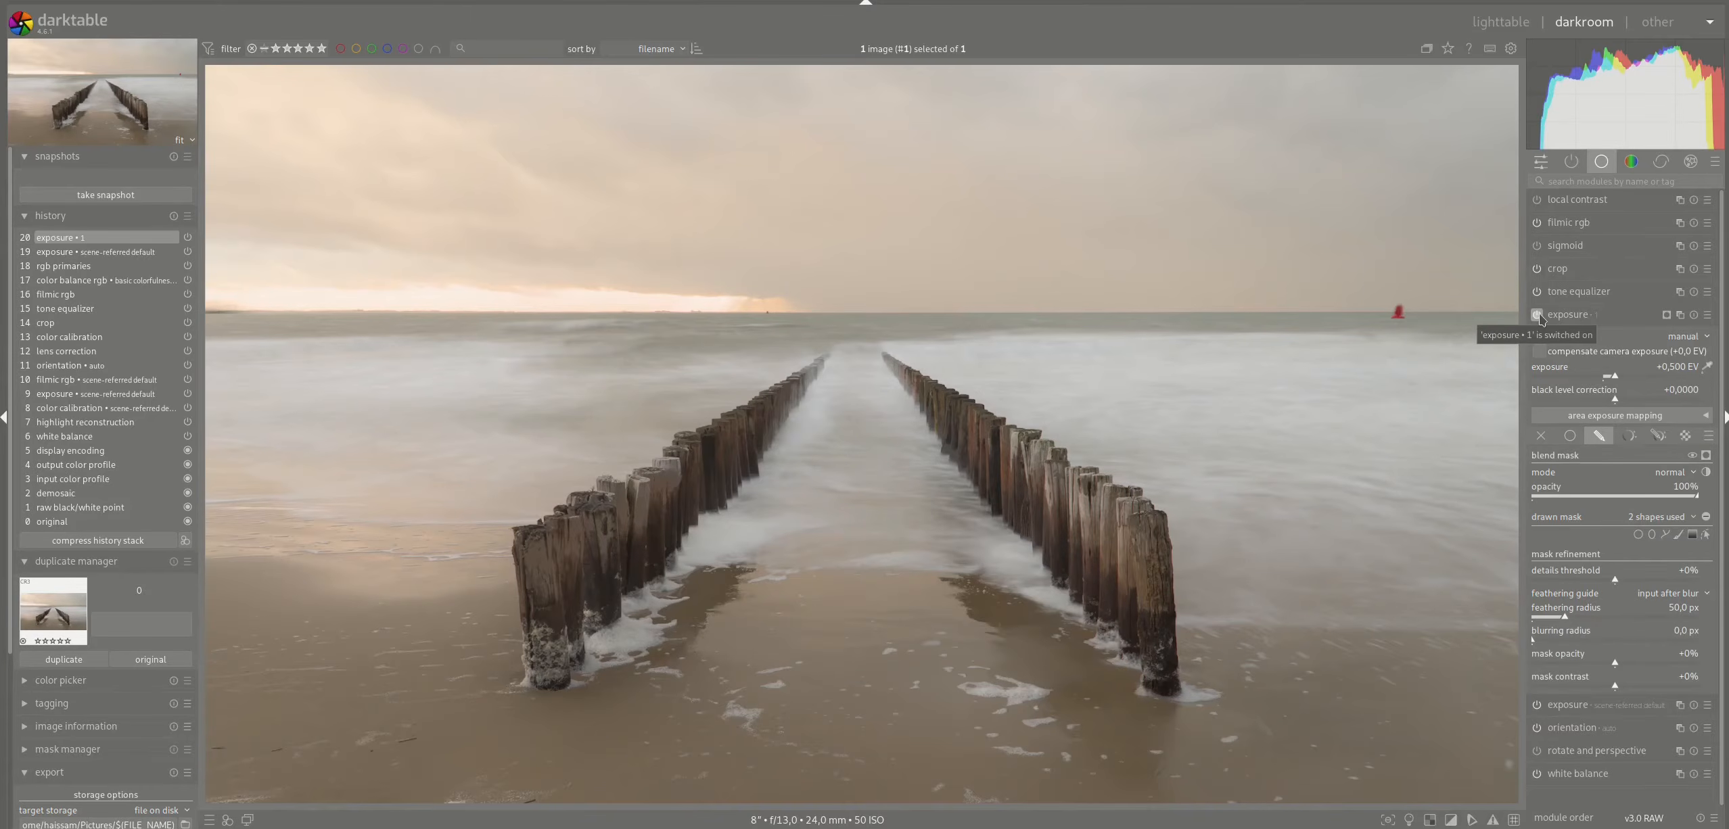
- Try raising the masked exposure on the posts to +0.75 EV
{"action": "right_click", "coordinate": [1686, 373]}
{"action": "type", "text": "0.75"}
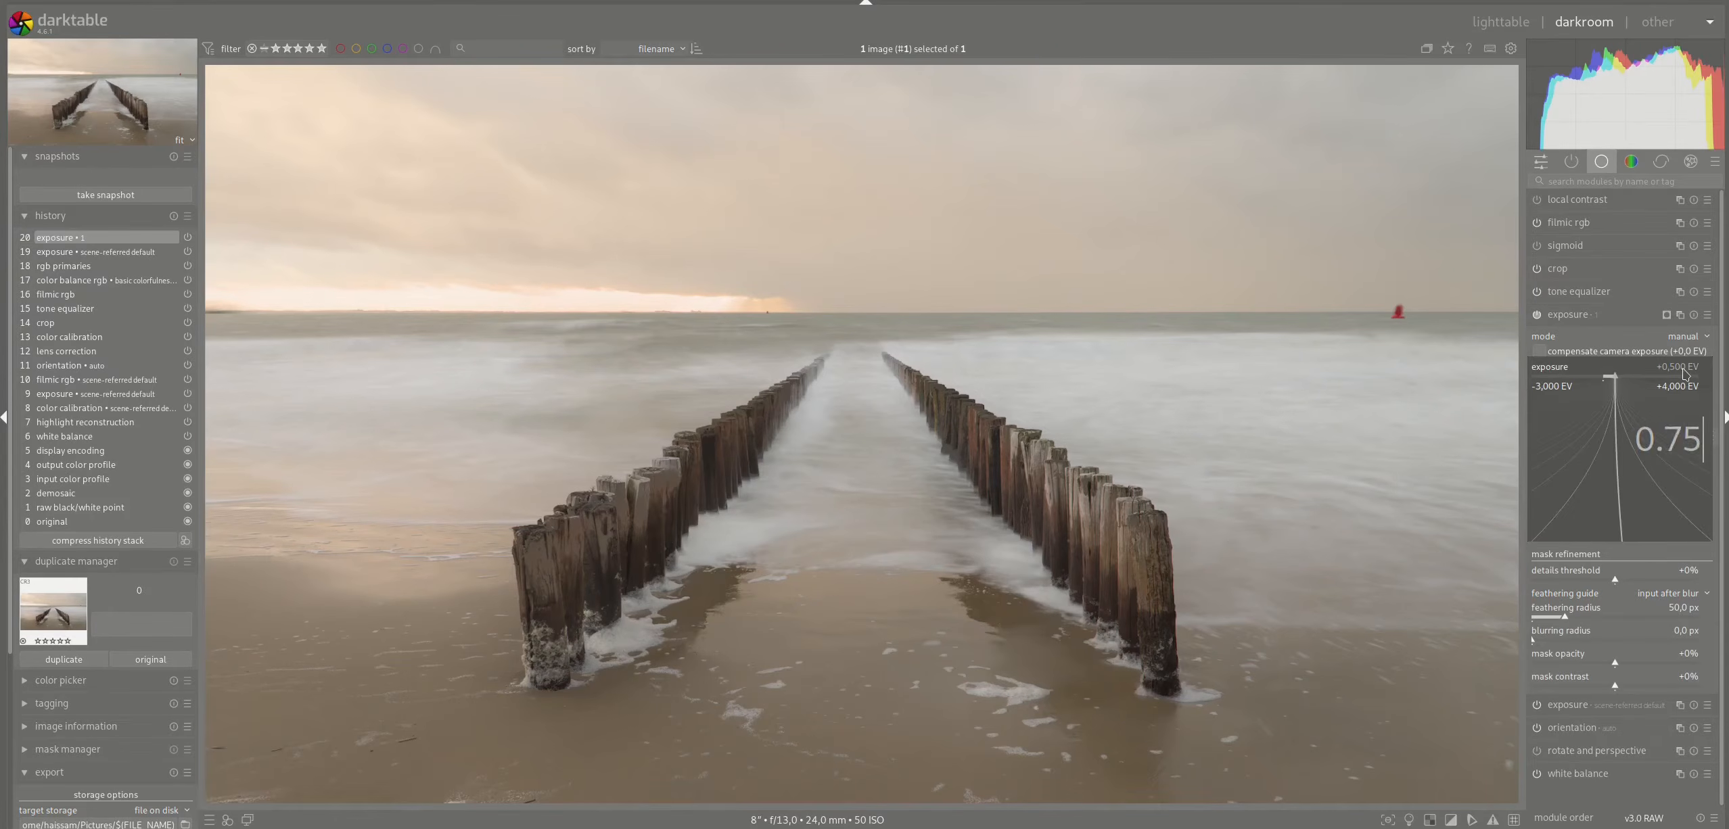
{"action": "key", "text": "Return"}
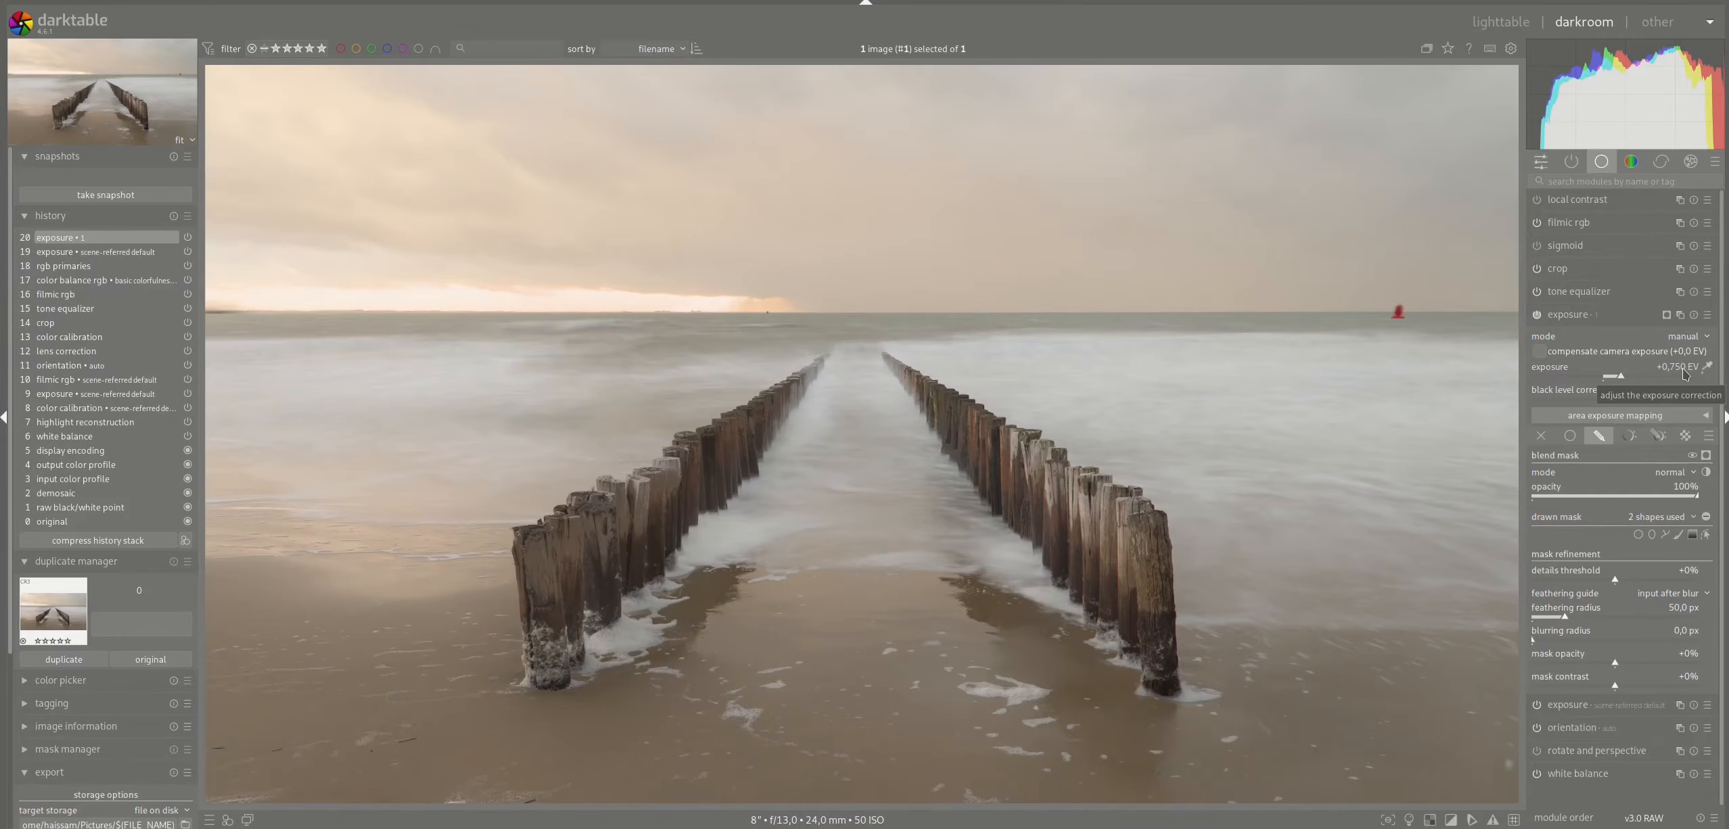
- Set the masked exposure on the posts to +0.6 EV and compare the image with the instance off and on
{"action": "right_click", "coordinate": [1675, 371]}
{"action": "type", "text": "0.6"}
{"action": "key", "text": "Return"}
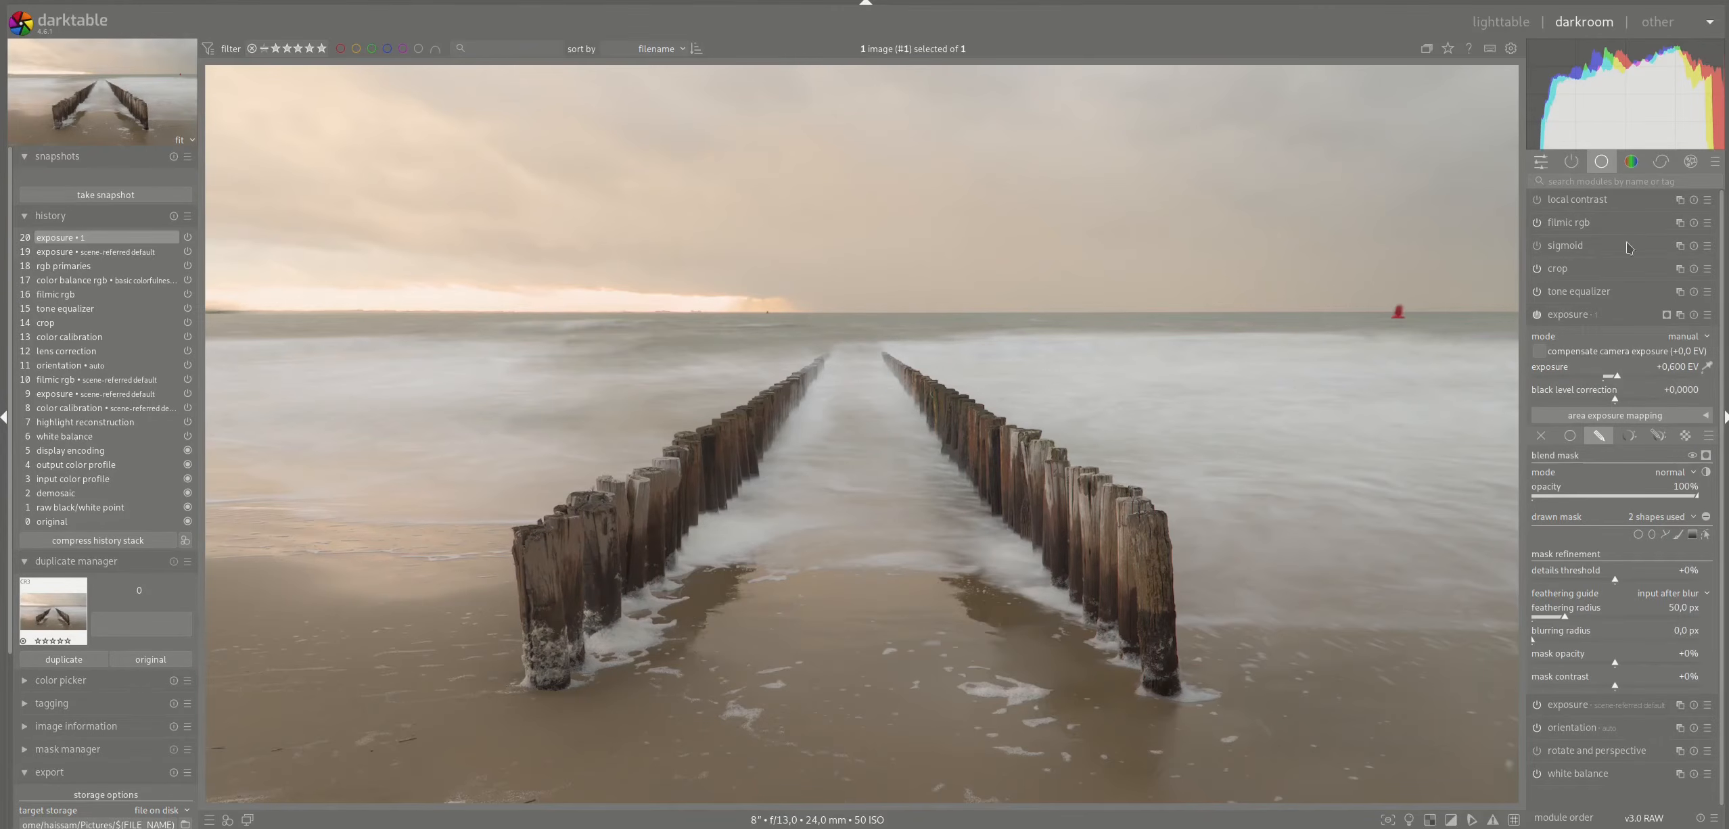
{"action": "left_click", "coordinate": [1536, 316]}
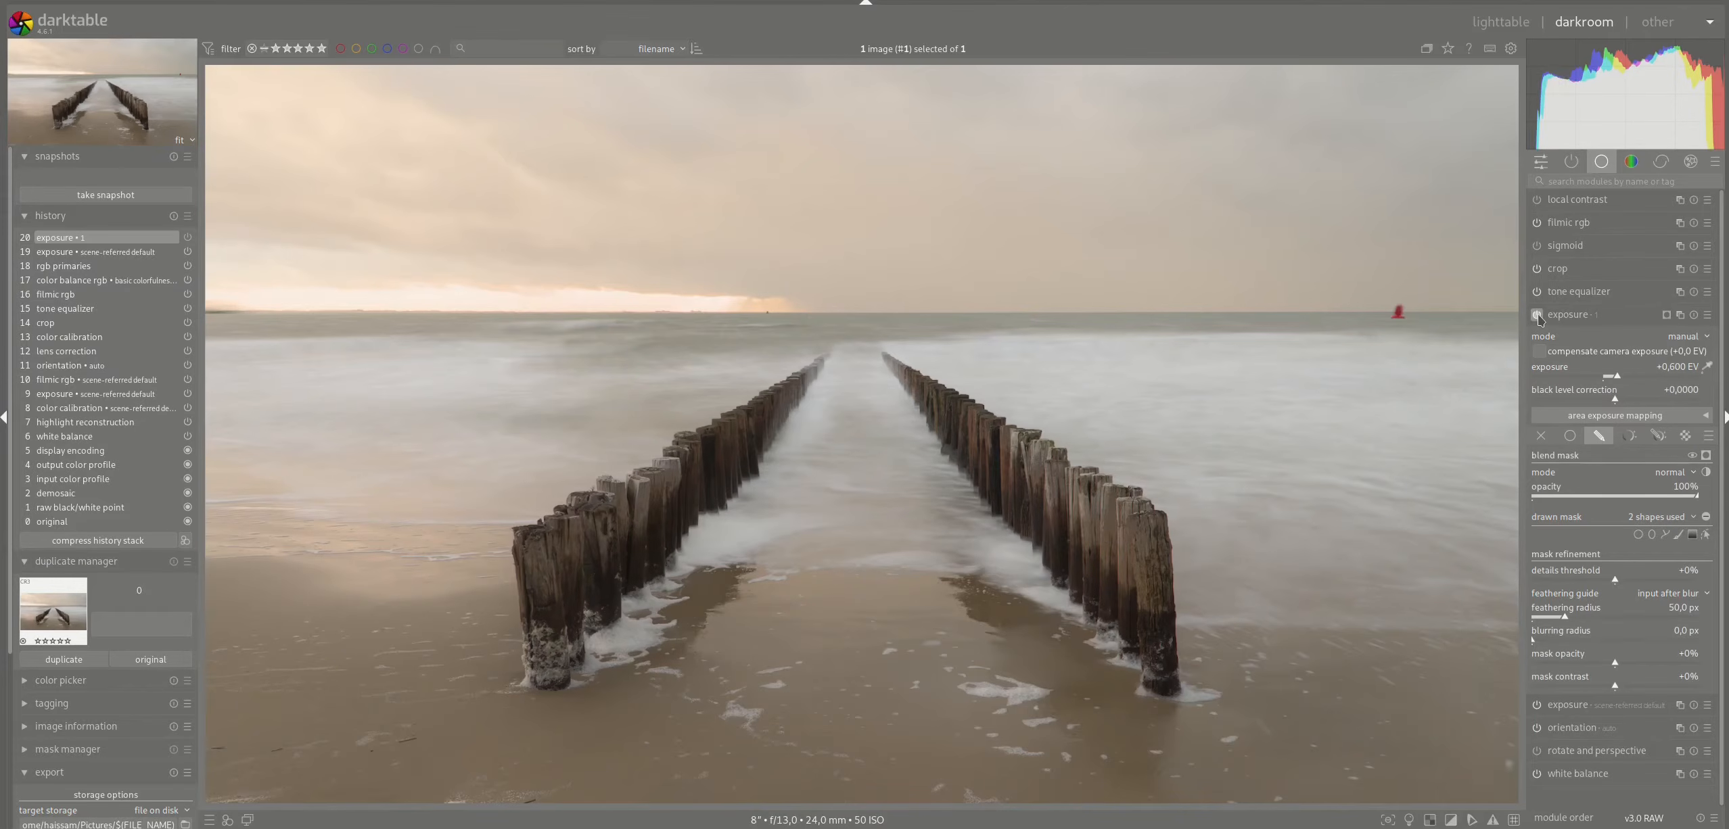
{"action": "left_click", "coordinate": [1537, 315]}
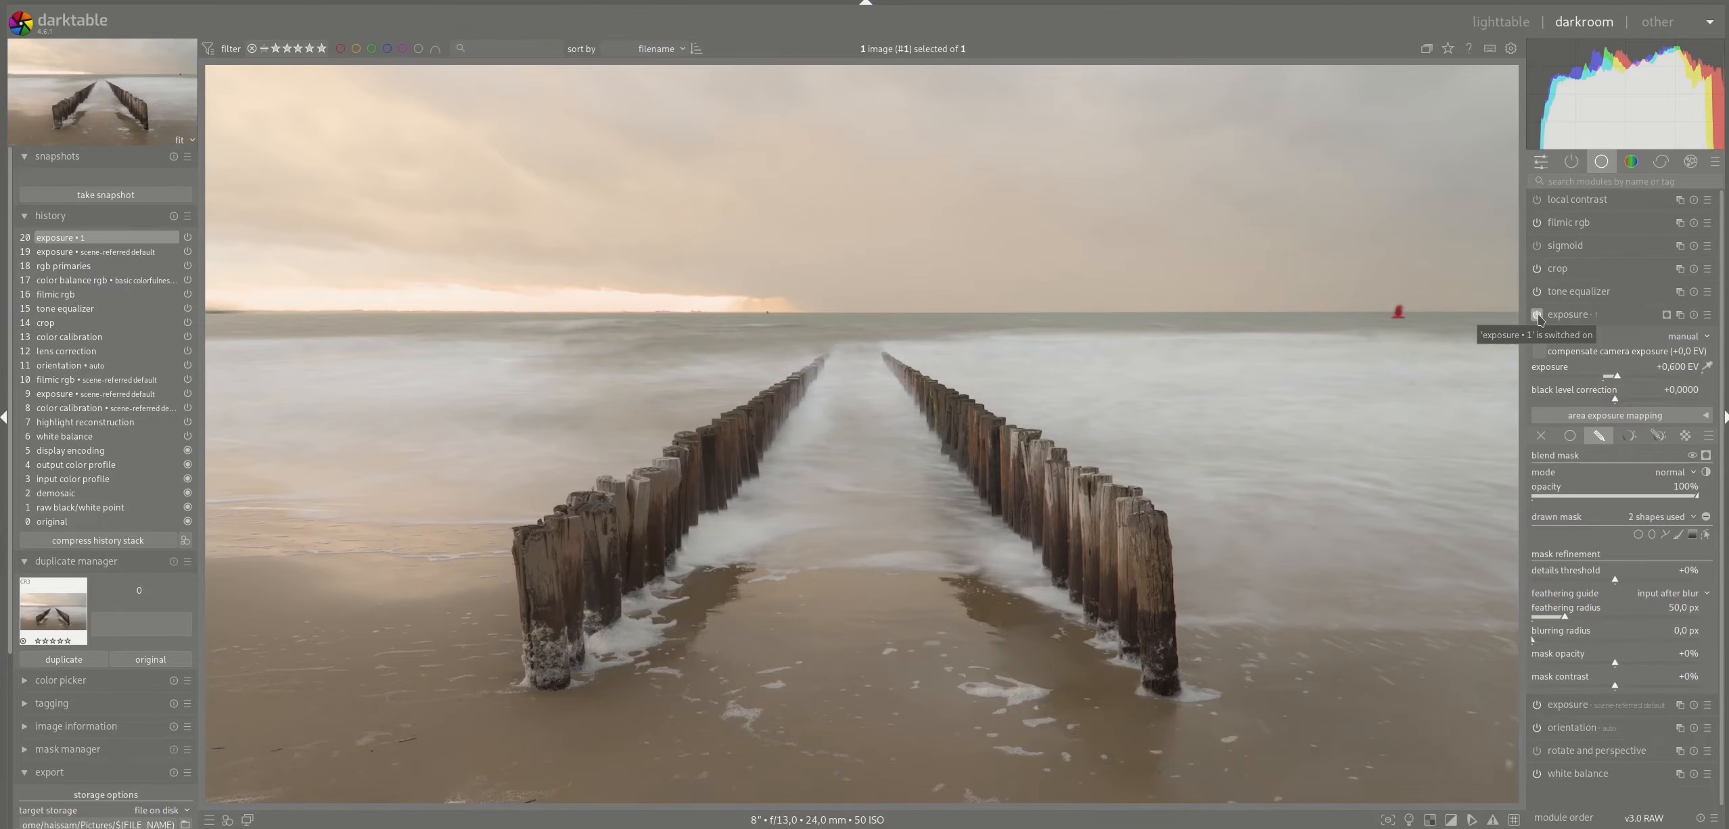
{"action": "left_click", "coordinate": [1537, 315]}
{"action": "left_click", "coordinate": [1537, 316]}
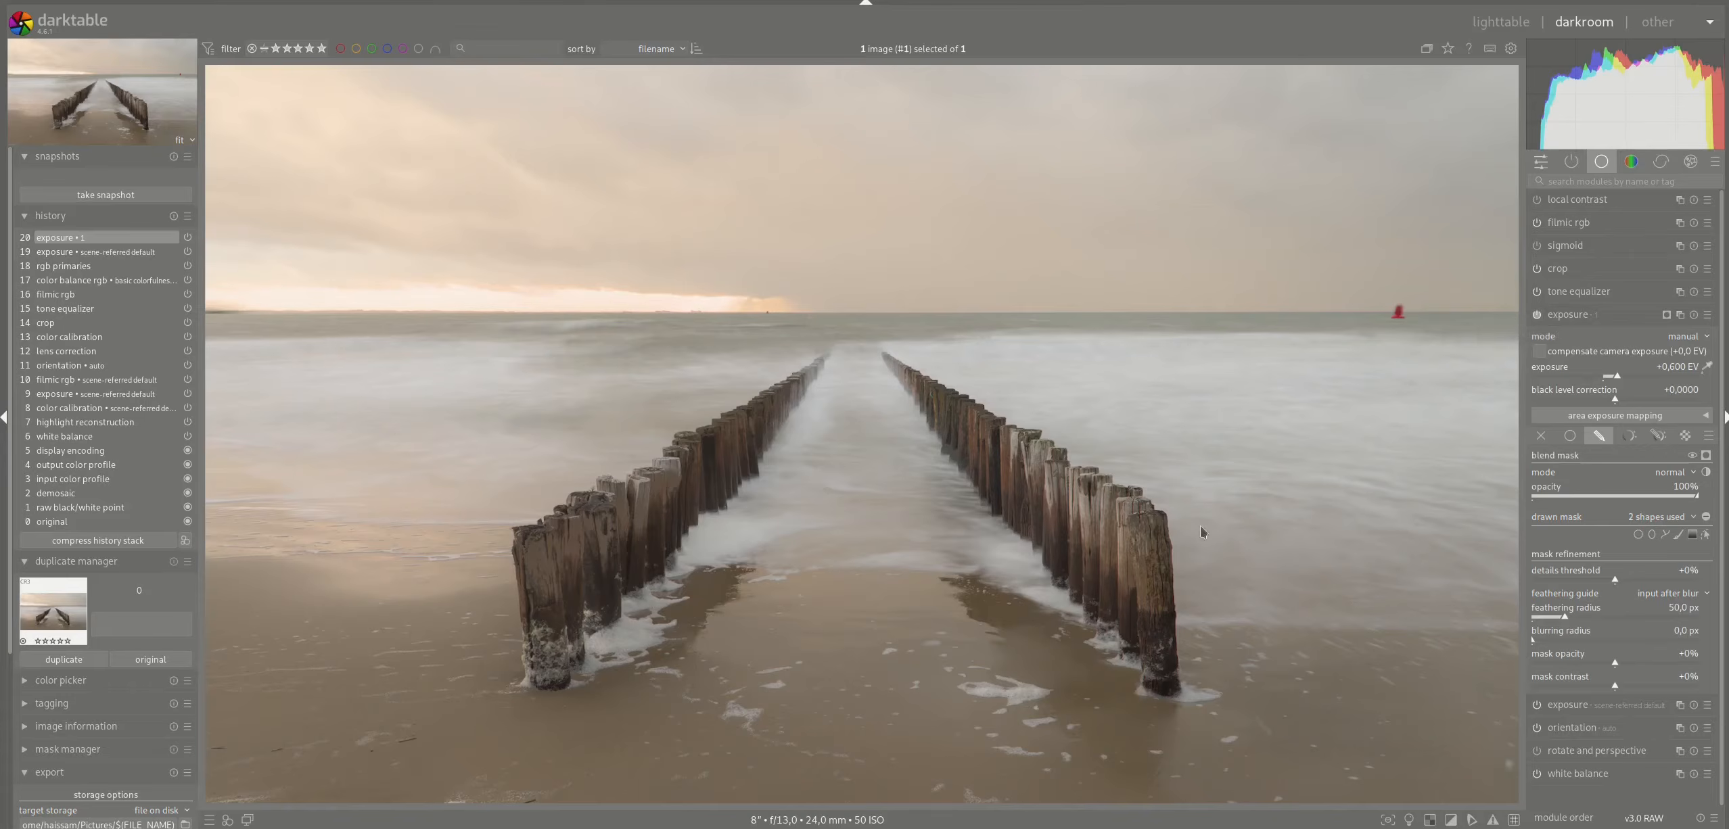
{"action": "left_click", "coordinate": [1577, 319]}
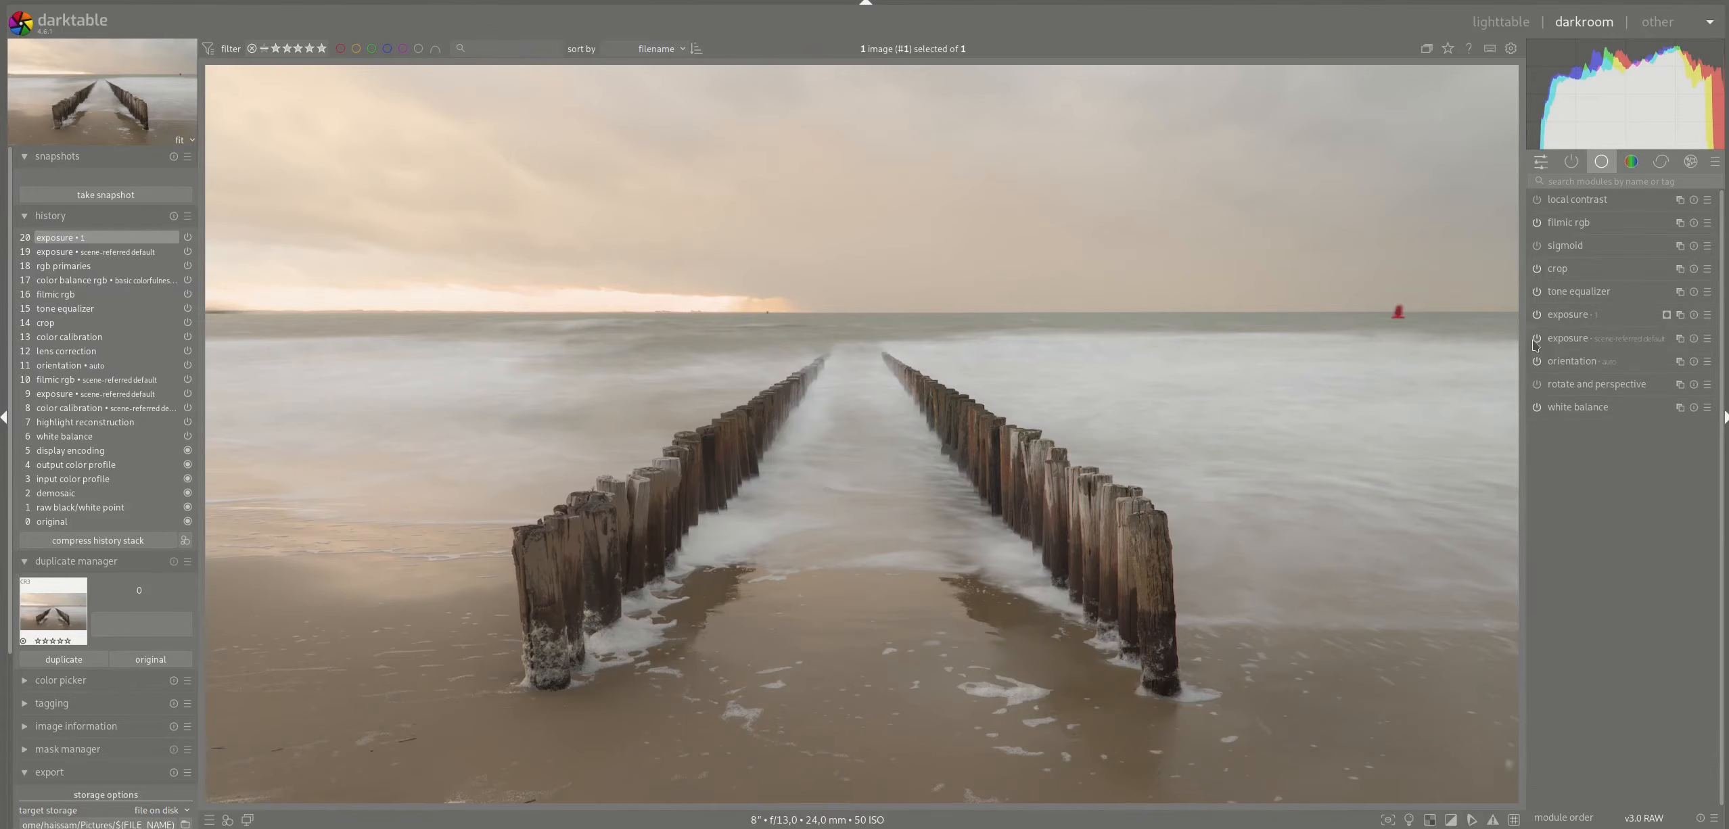
- Tint the image in rgb primaries with a tint hue of +24.8° and a tint purity of 3.4%
{"action": "left_click", "coordinate": [1631, 164]}
{"action": "left_click", "coordinate": [1590, 249]}
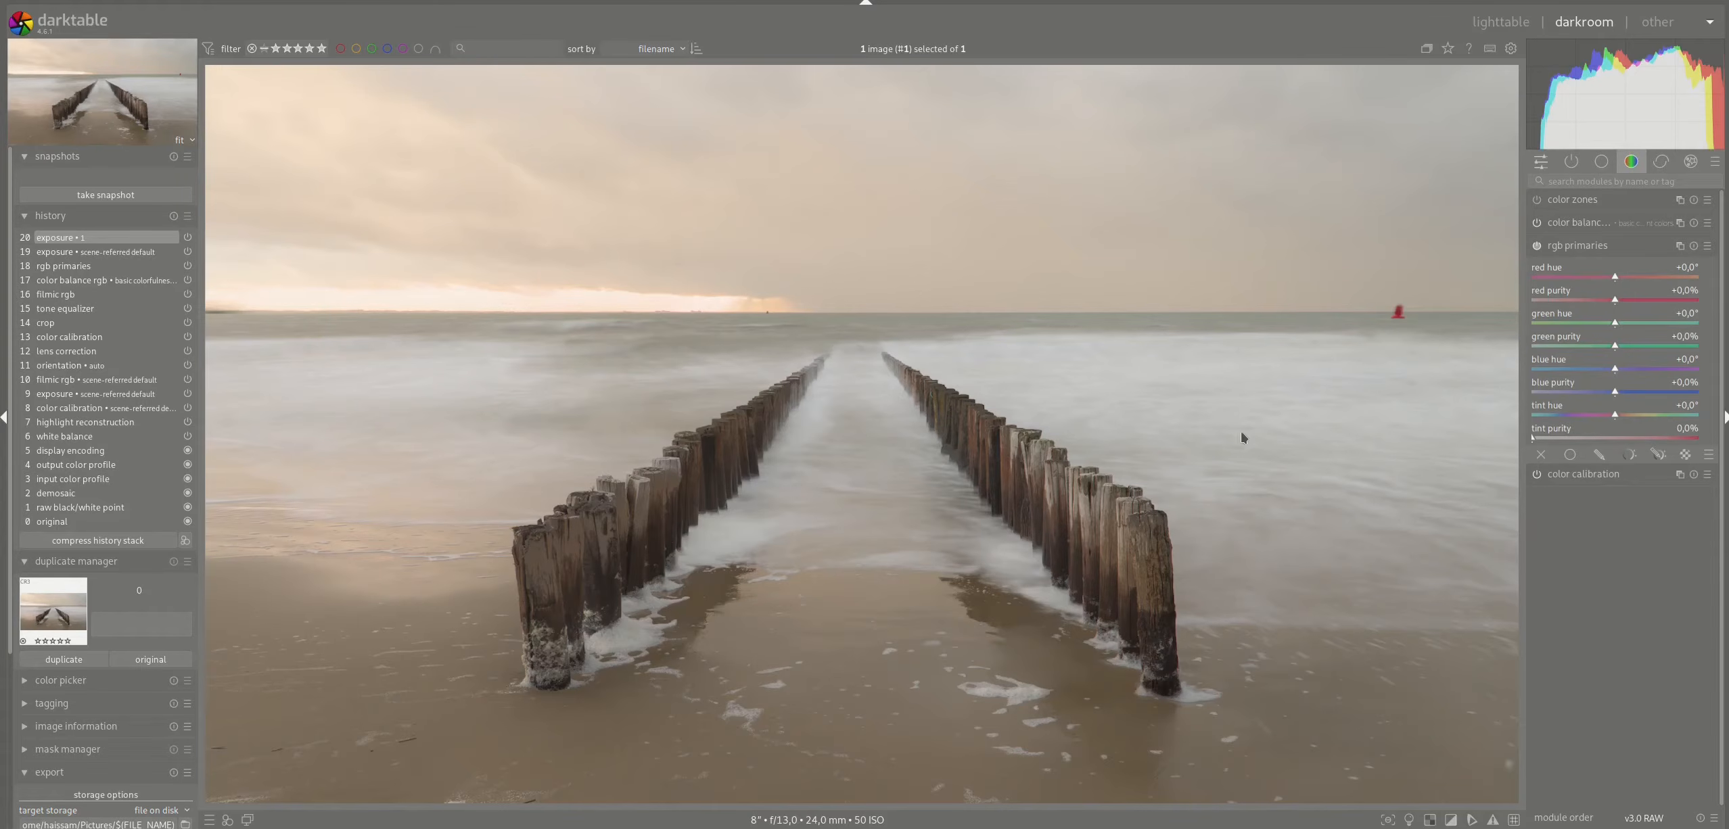
{"action": "left_click", "coordinate": [1621, 417]}
{"action": "left_click_drag", "start_coordinate": [1621, 415], "coordinate": [1626, 415]}
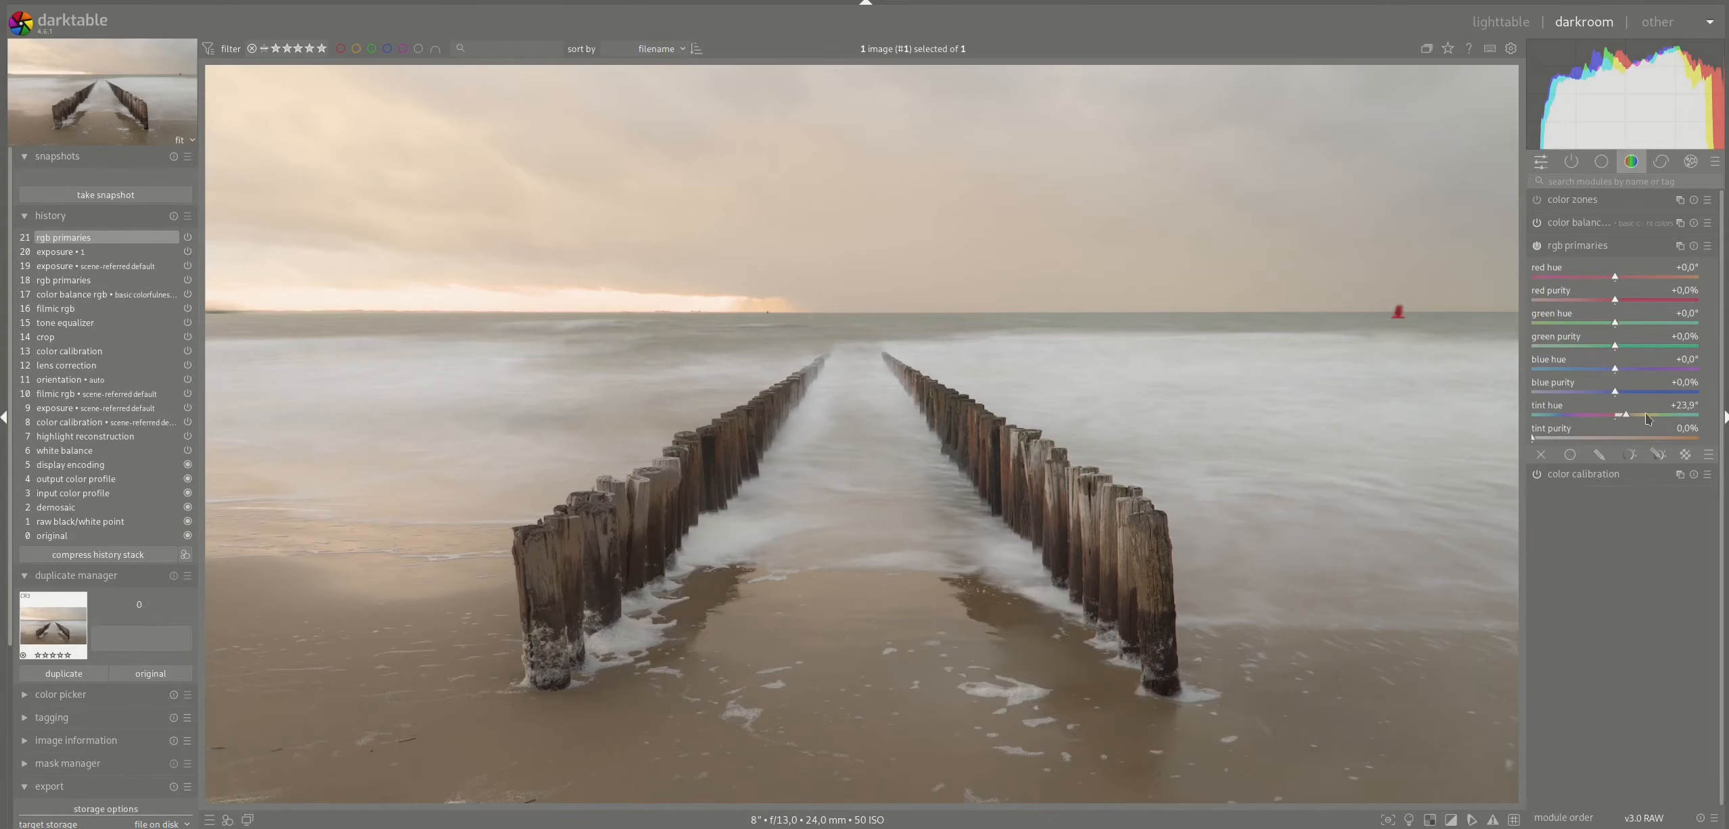
{"action": "left_click_drag", "start_coordinate": [1567, 441], "coordinate": [1611, 452]}
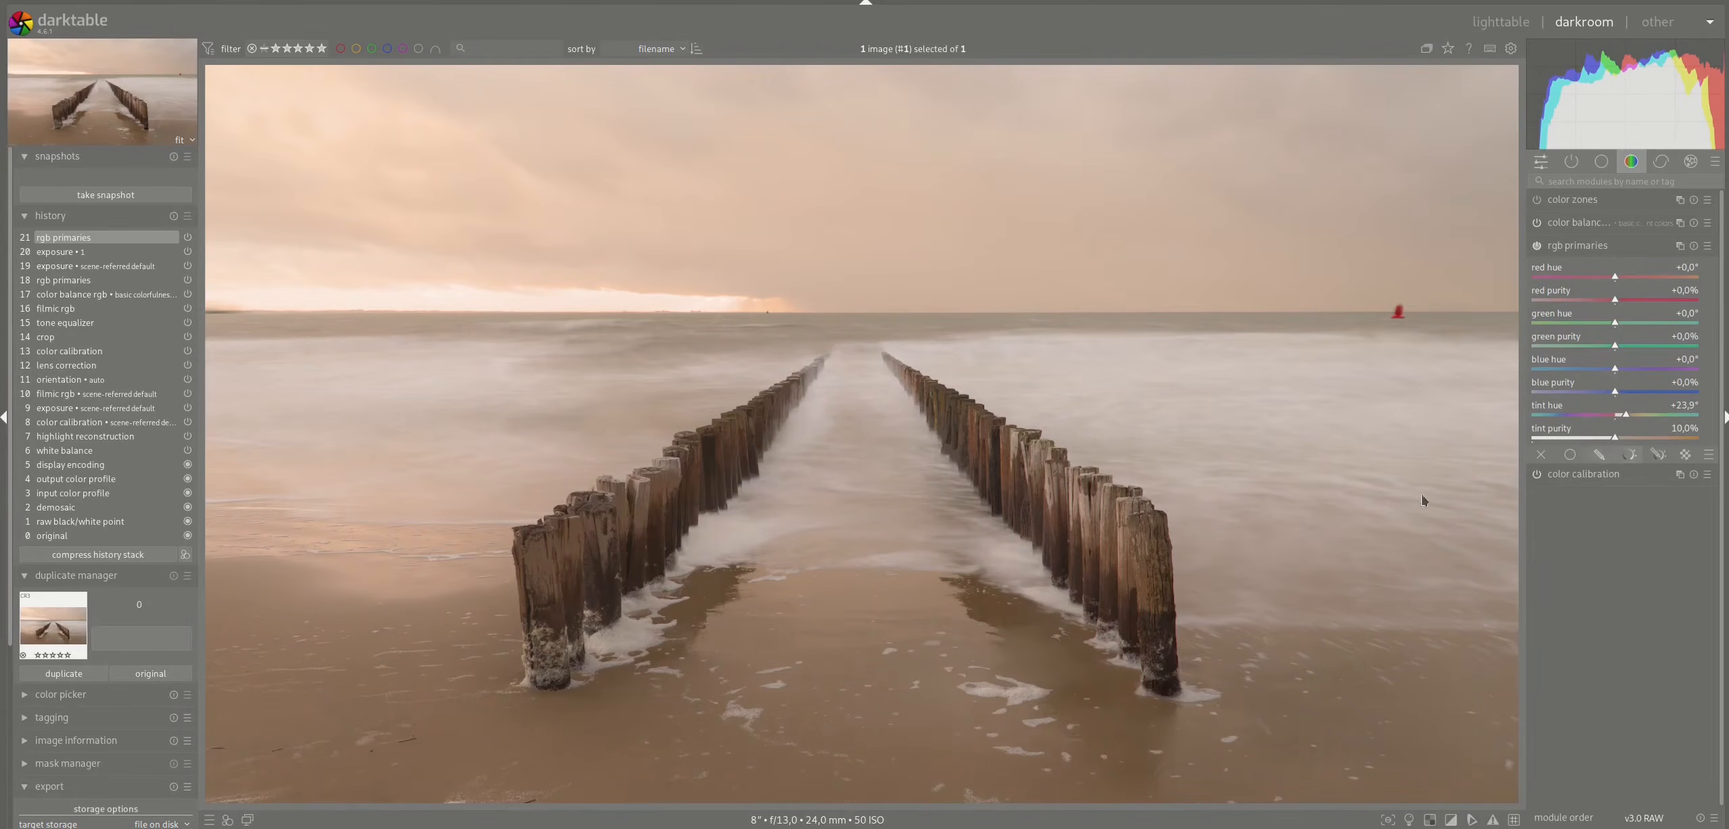
{"action": "left_click", "coordinate": [1630, 419]}
{"action": "left_click_drag", "start_coordinate": [1630, 419], "coordinate": [1627, 421]}
{"action": "left_click_drag", "start_coordinate": [1615, 438], "coordinate": [1550, 440]}
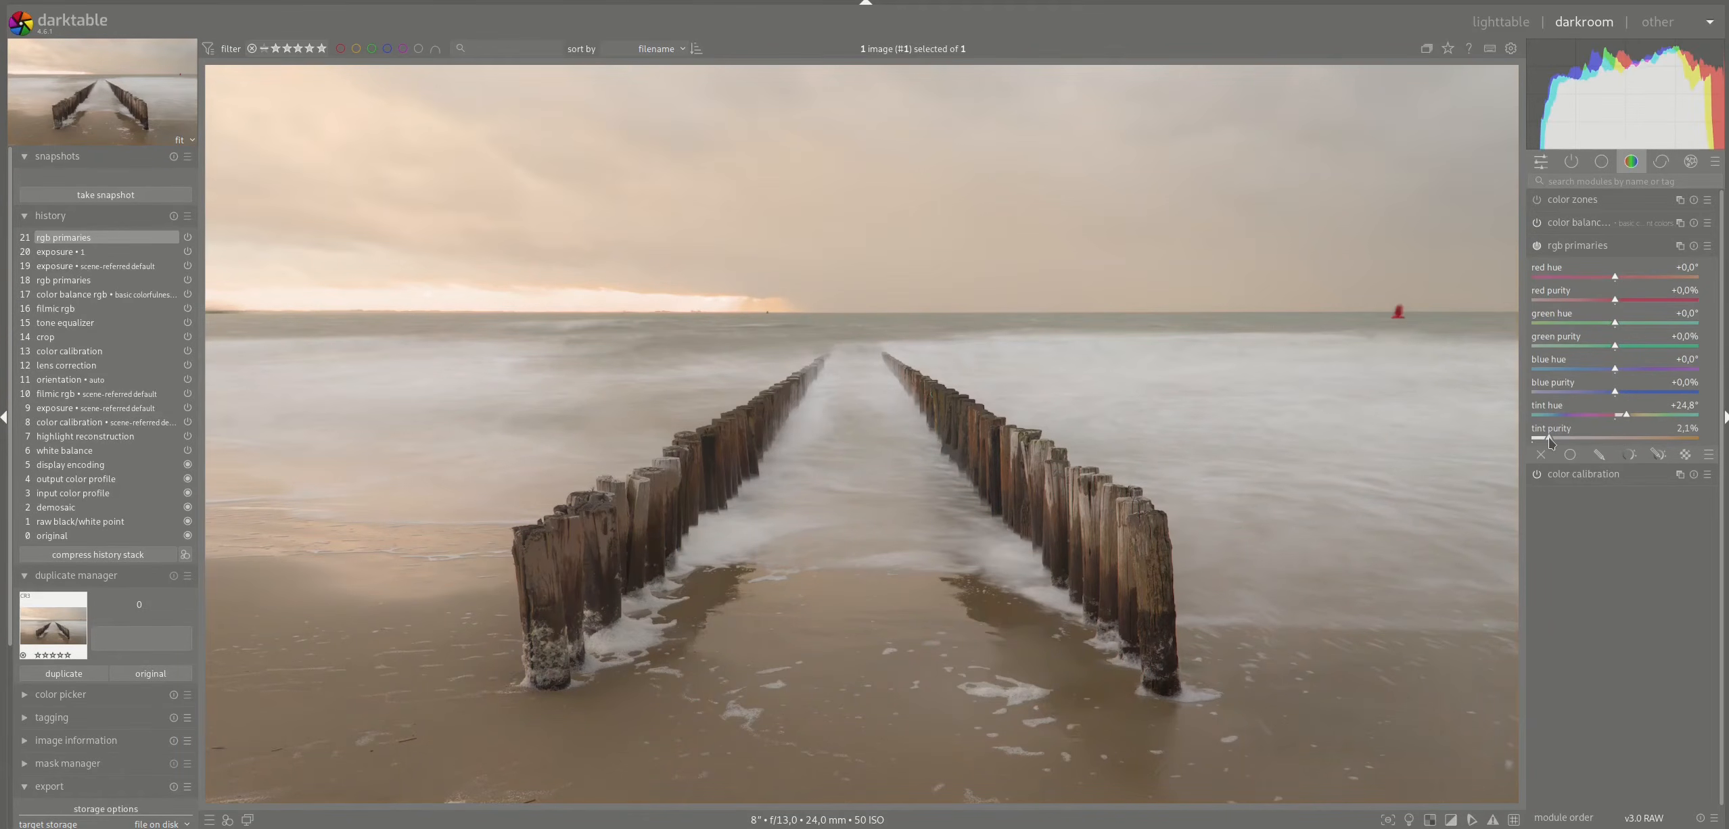
{"action": "left_click_drag", "start_coordinate": [1548, 439], "coordinate": [1559, 439]}
- Adjust the red primary in rgb primaries, and set the blue hue to -9.9° and blue purity to +19.2%
{"action": "mouse_move", "coordinate": [1620, 279]}
{"action": "left_mouse_down"}
{"action": "mouse_move", "coordinate": [1671, 288]}
{"action": "mouse_move", "coordinate": [1620, 305]}
{"action": "mouse_move", "coordinate": [1666, 306]}
{"action": "mouse_move", "coordinate": [1645, 277]}
{"action": "mouse_move", "coordinate": [1637, 305]}
{"action": "left_mouse_up"}
{"action": "left_click_drag", "start_coordinate": [1613, 373], "coordinate": [1647, 399]}
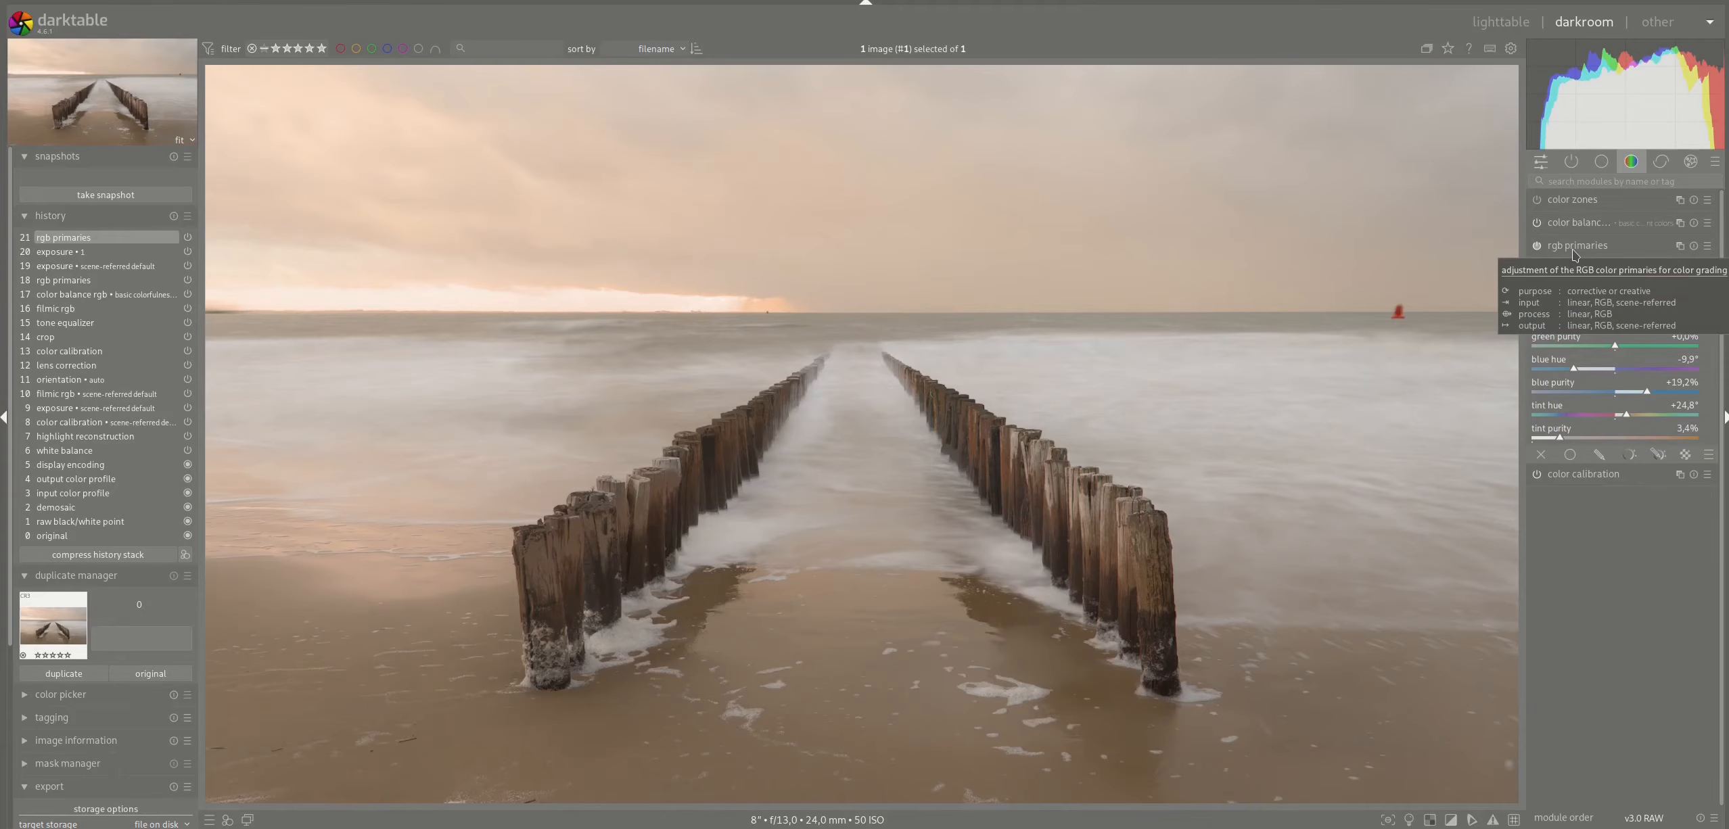
{"action": "left_click", "coordinate": [1573, 250]}
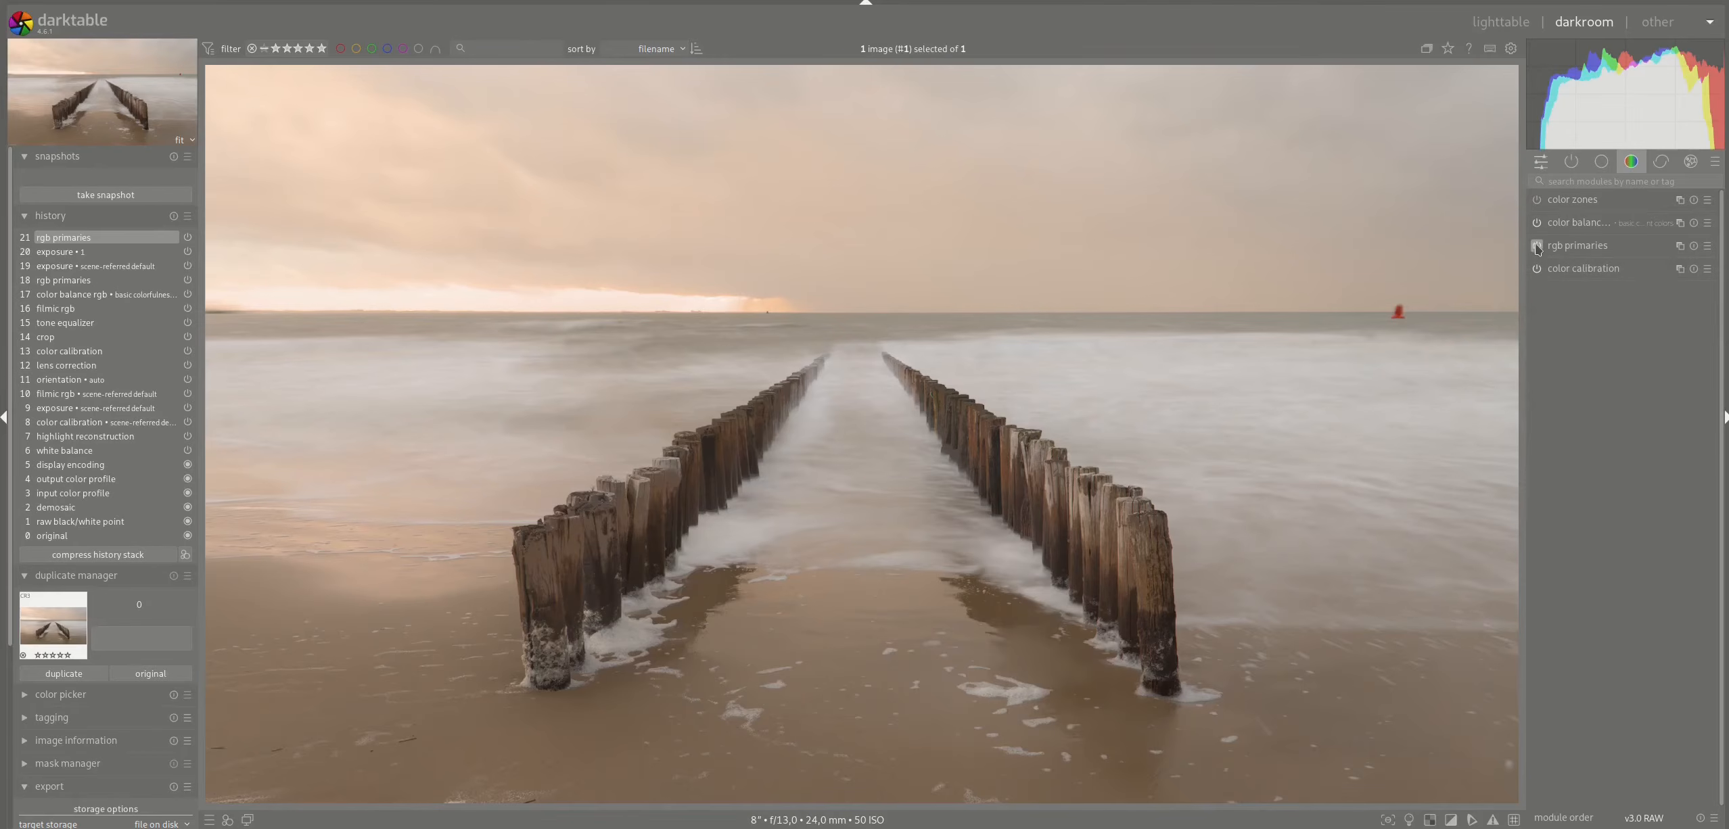
- Compare the image with the rgb primaries adjustments off and on
{"action": "left_click", "coordinate": [1537, 246]}
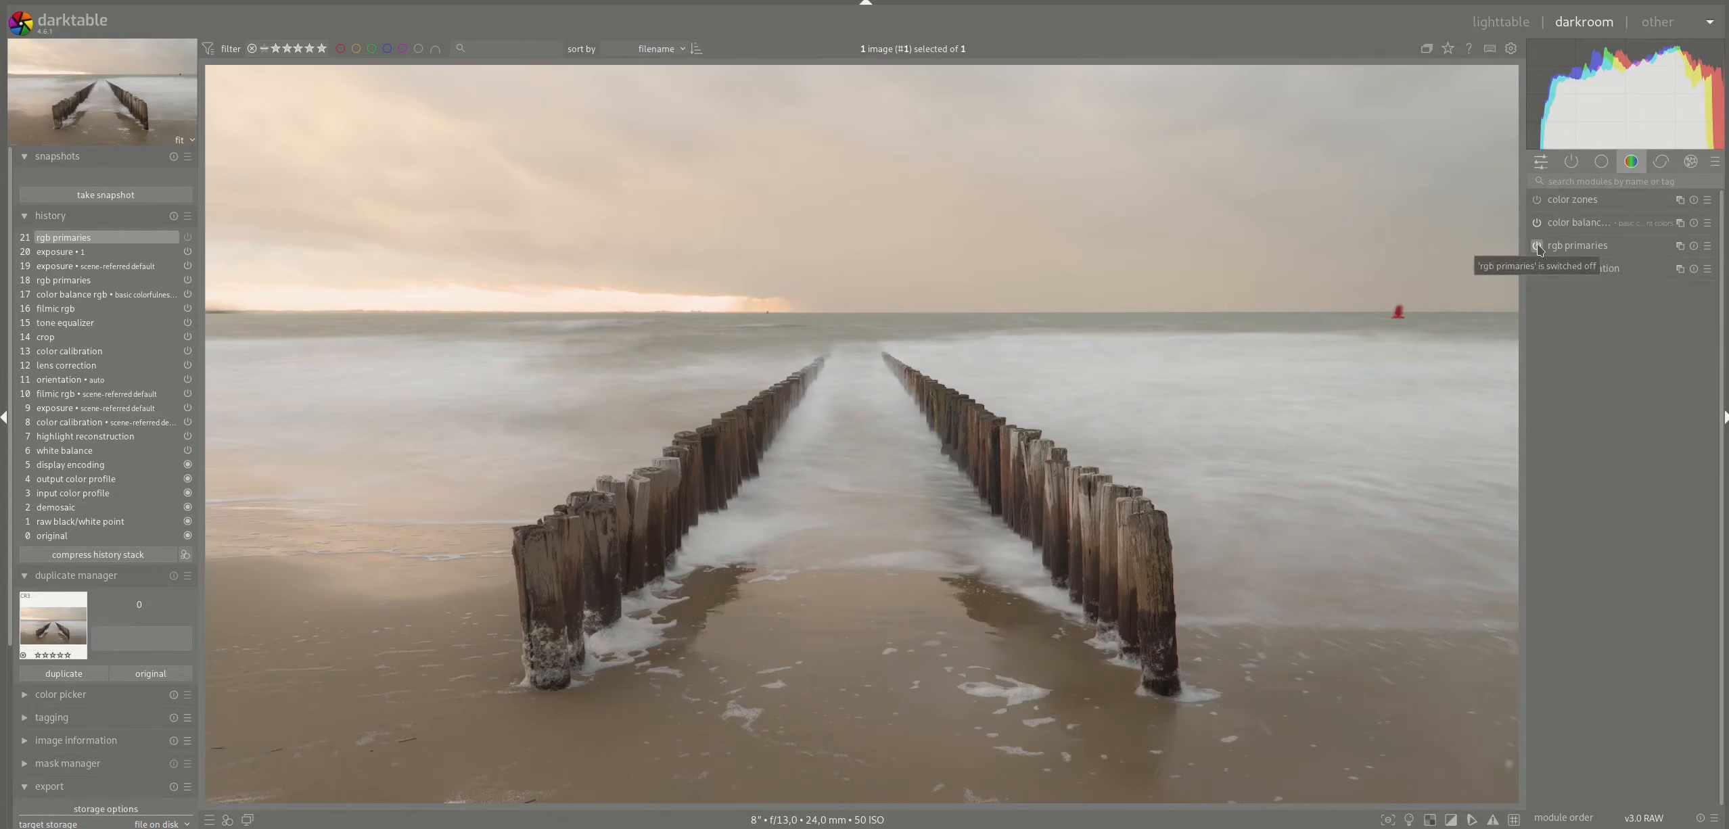
{"action": "left_click", "coordinate": [1537, 247]}
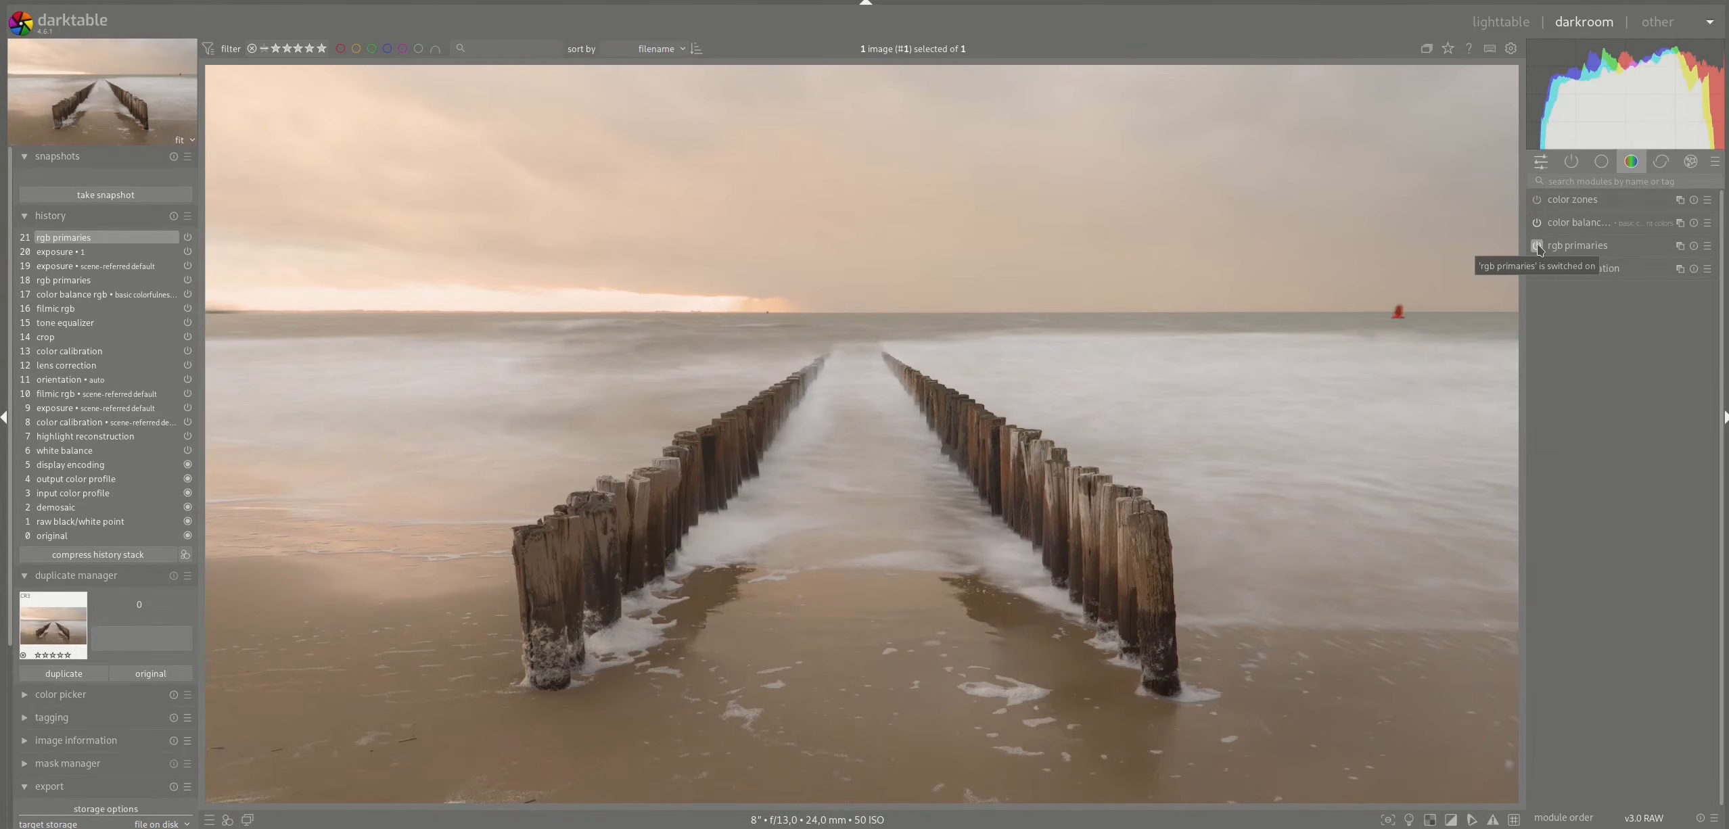
- Add a new color balance rgb instance and limit it to the posts with the existing drawn mask shapes from the exposure instance
{"action": "right_click", "coordinate": [1680, 223]}
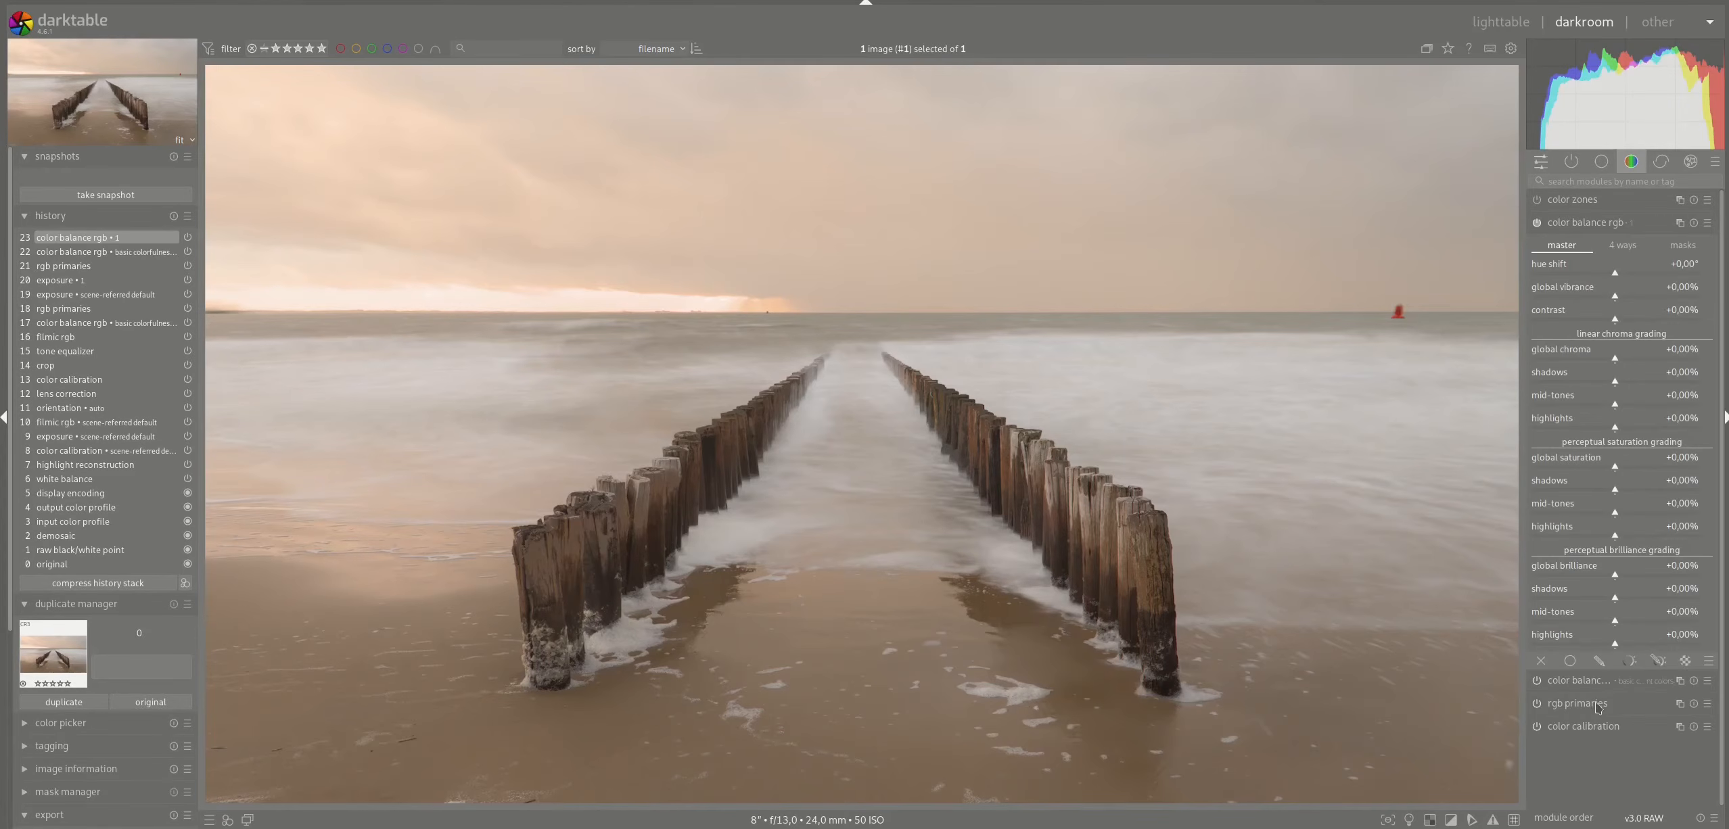
{"action": "left_click", "coordinate": [1598, 661]}
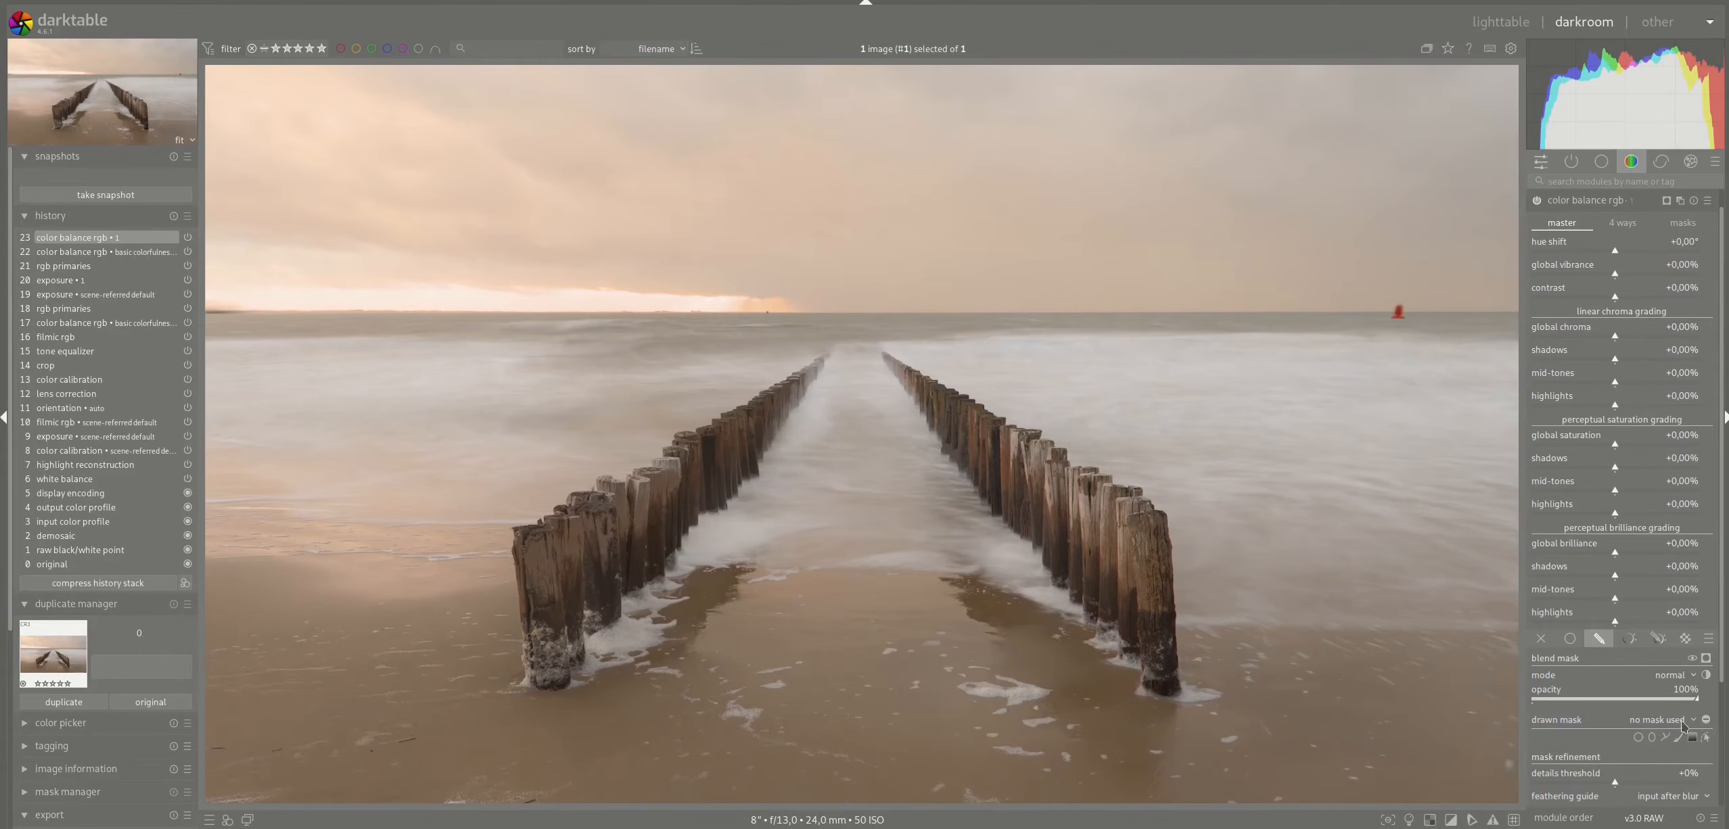
{"action": "left_click", "coordinate": [1683, 723]}
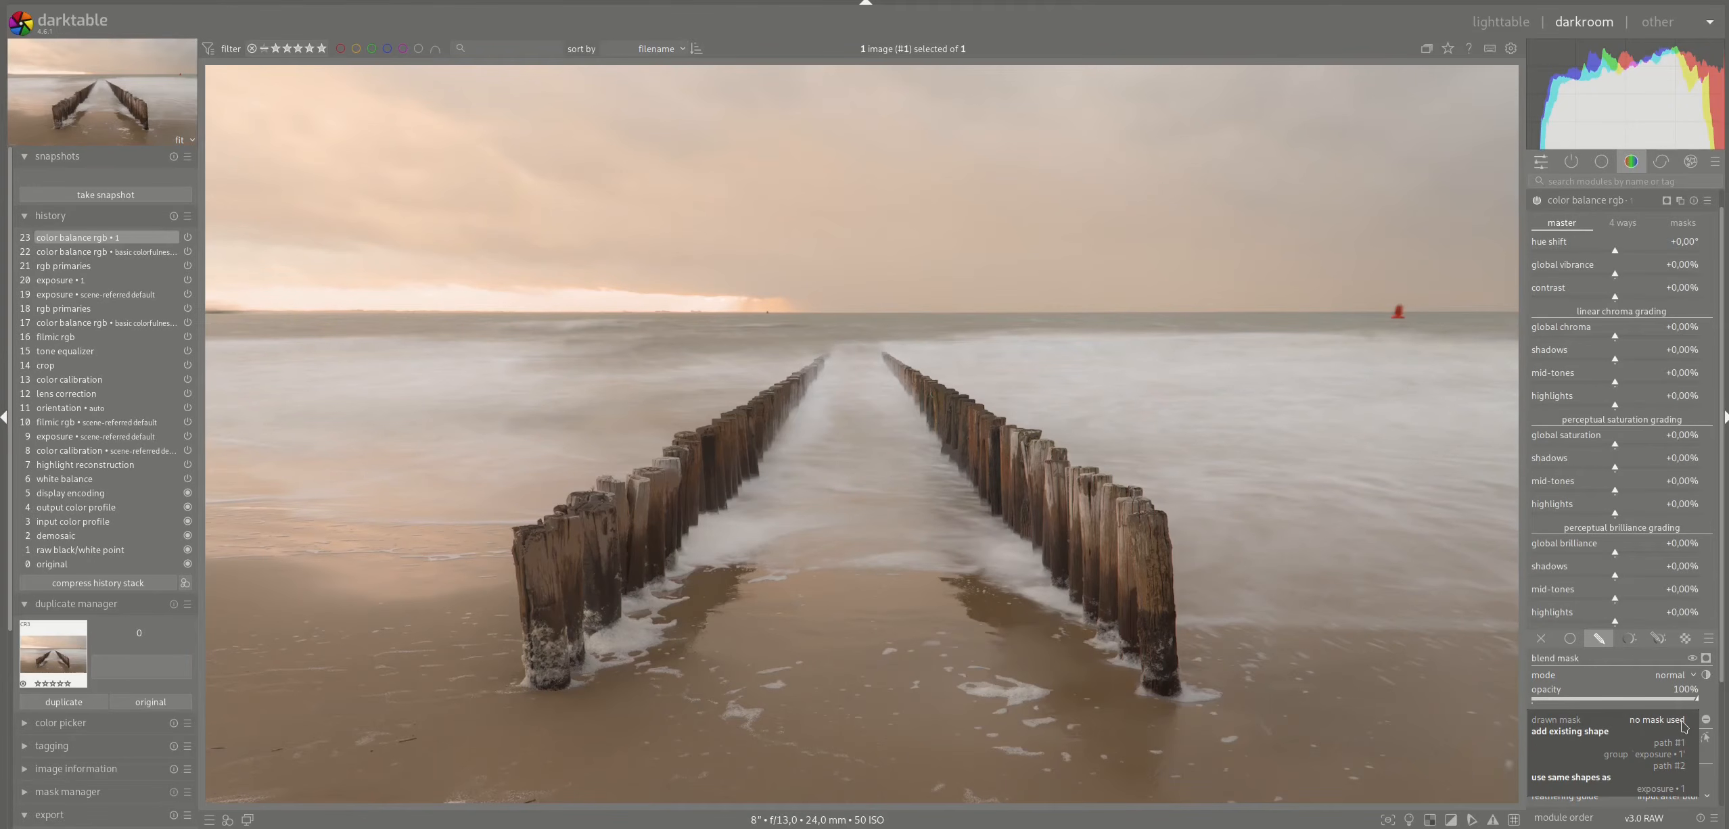
{"action": "left_click", "coordinate": [1647, 758]}
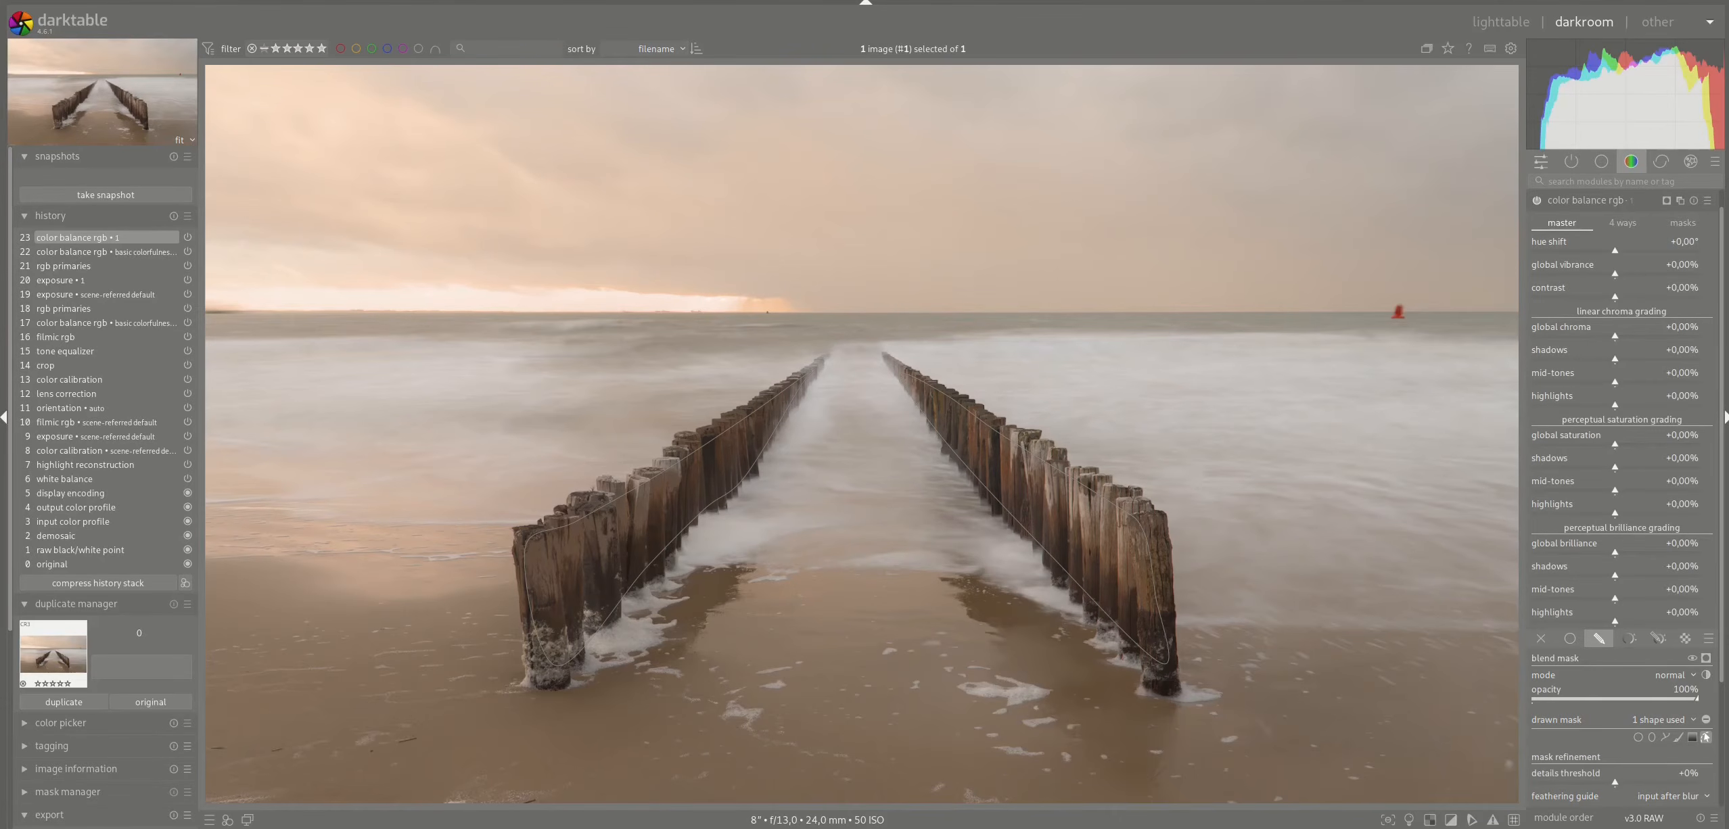
{"action": "left_click", "coordinate": [1705, 737]}
- Raise the global chroma slightly and the global saturation more strongly on the masked posts in color balance rgb
{"action": "left_click", "coordinate": [1615, 338]}
{"action": "left_click_drag", "start_coordinate": [1614, 341], "coordinate": [1639, 342]}
{"action": "left_click_drag", "start_coordinate": [1616, 450], "coordinate": [1636, 454]}
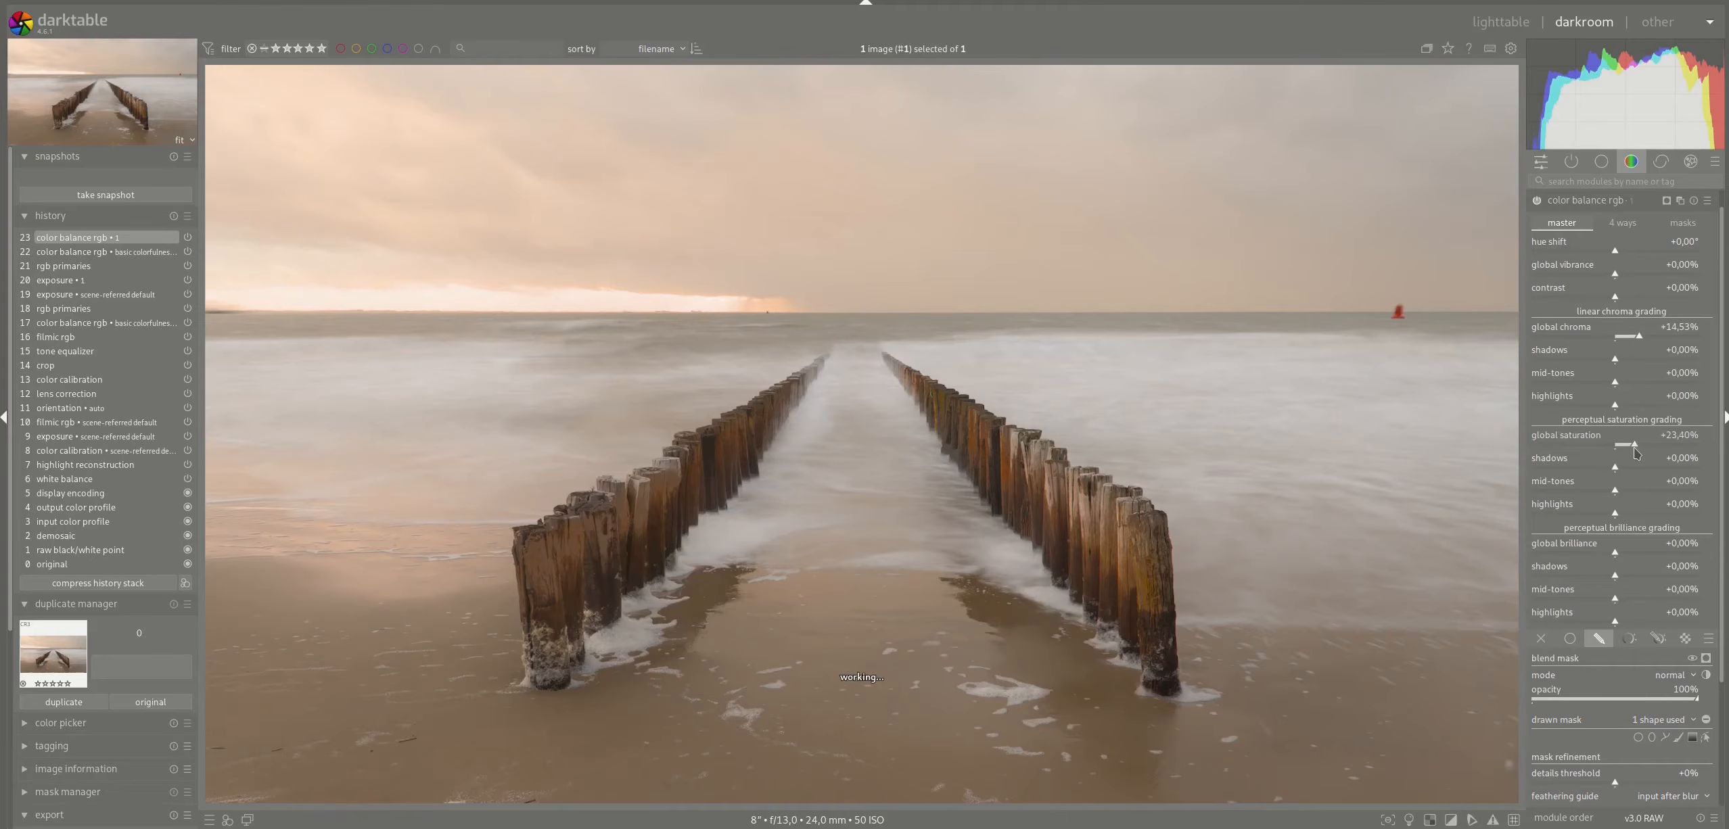
{"action": "left_click", "coordinate": [1632, 338]}
{"action": "left_click_drag", "start_coordinate": [1631, 337], "coordinate": [1621, 338]}
{"action": "left_click_drag", "start_coordinate": [1635, 452], "coordinate": [1643, 452]}
- Tint the posts' shadows lift in color balance rgb with a hue of 49.85° and a chroma of 1.34%
{"action": "mouse_move", "coordinate": [1684, 119]}
{"action": "left_click", "coordinate": [1622, 223]}
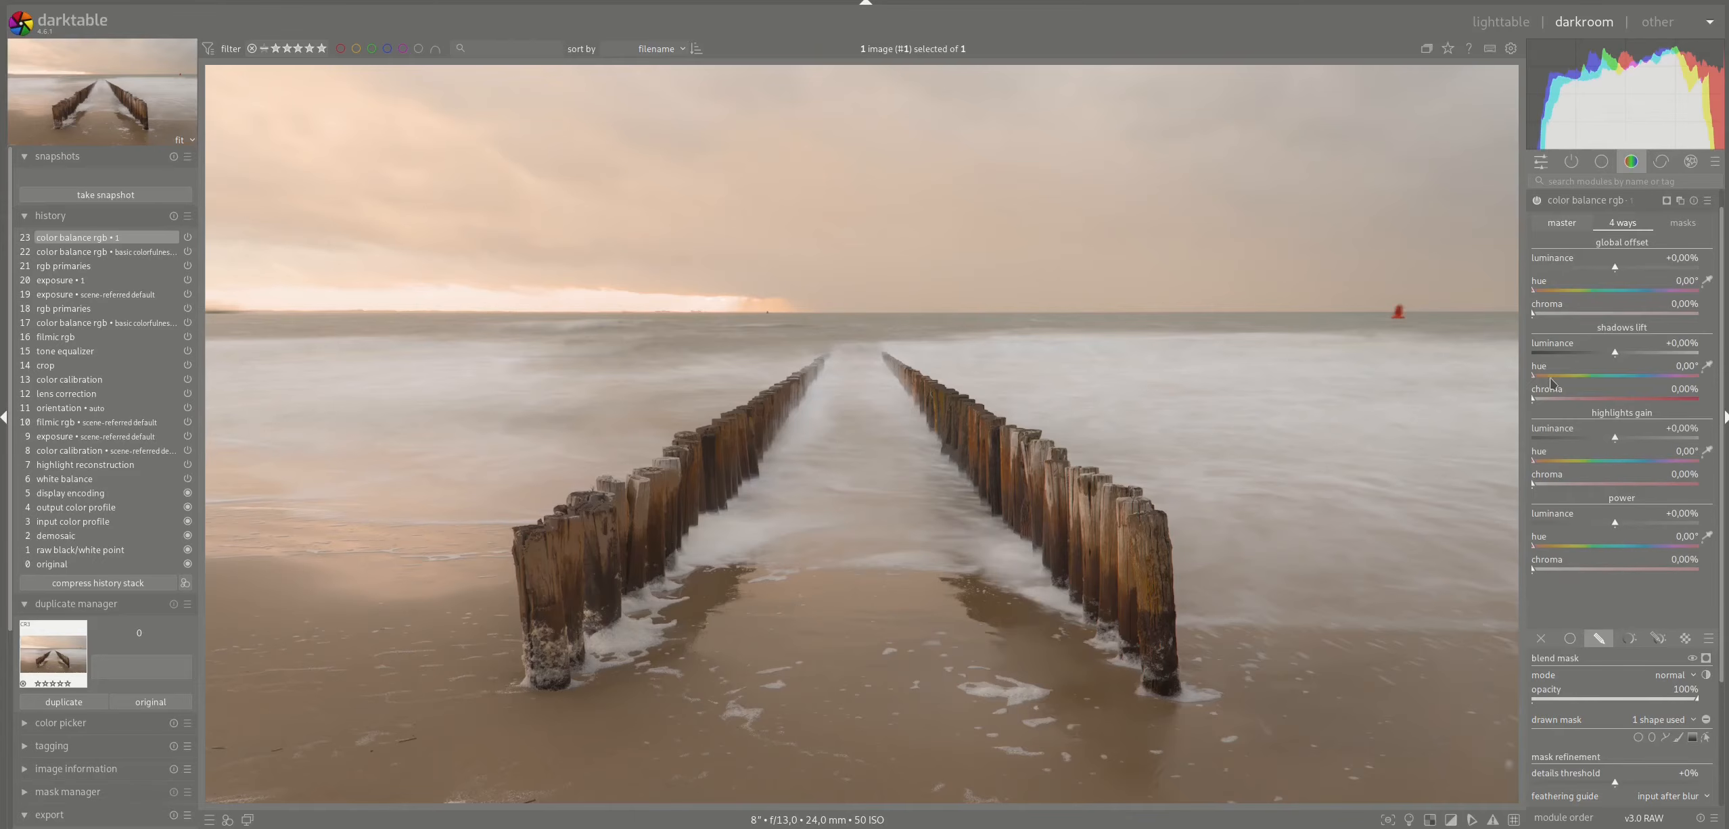
{"action": "left_click_drag", "start_coordinate": [1533, 403], "coordinate": [1589, 404]}
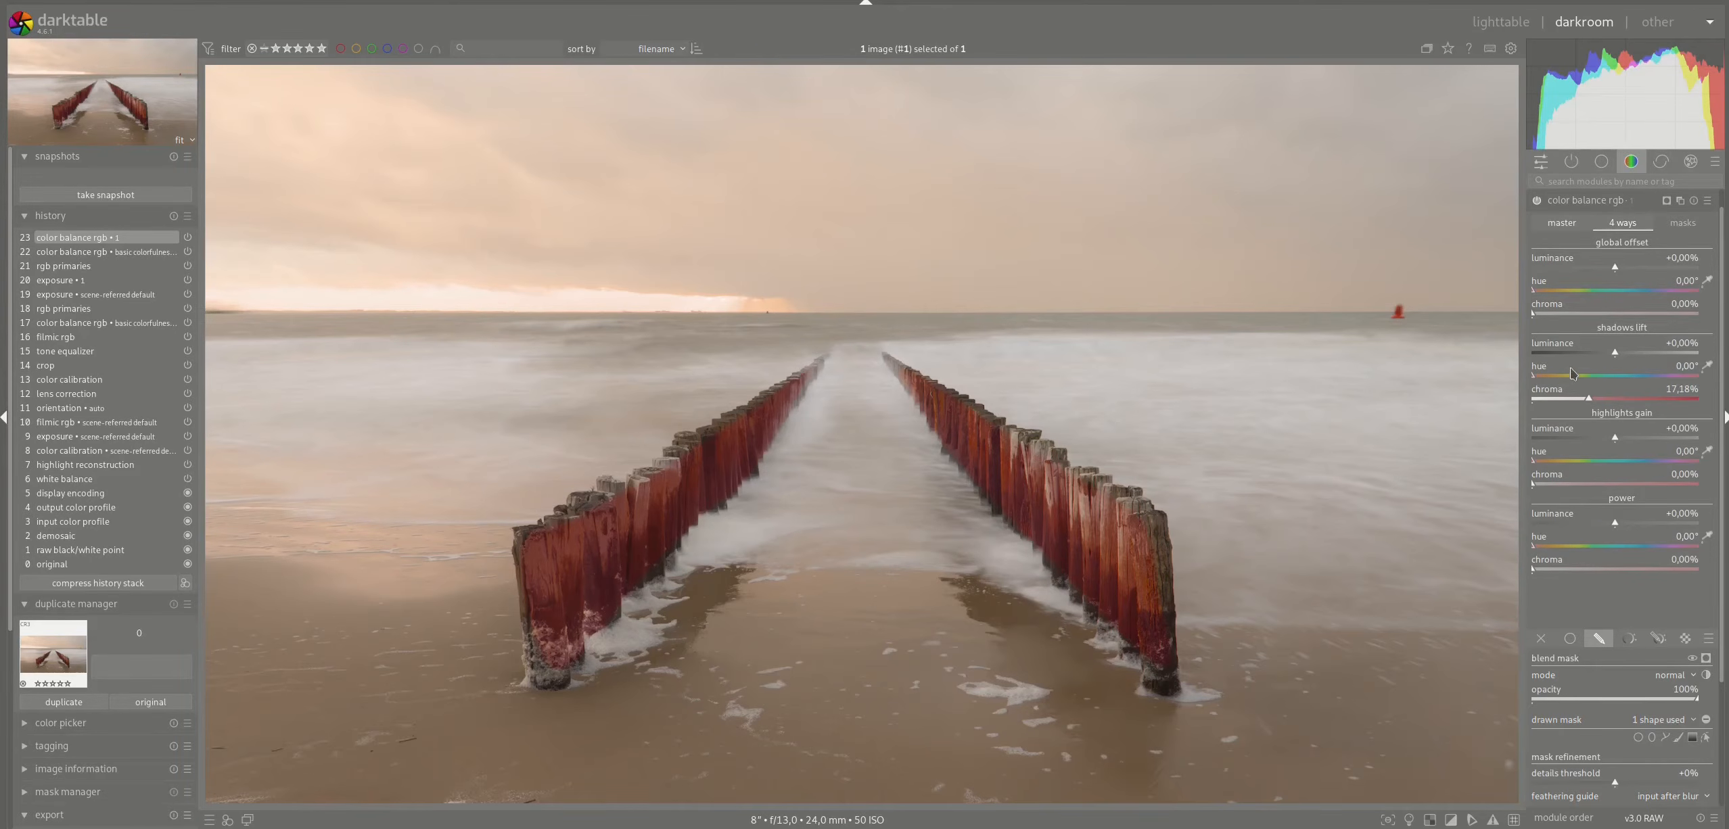
{"action": "left_click_drag", "start_coordinate": [1532, 376], "coordinate": [1535, 416]}
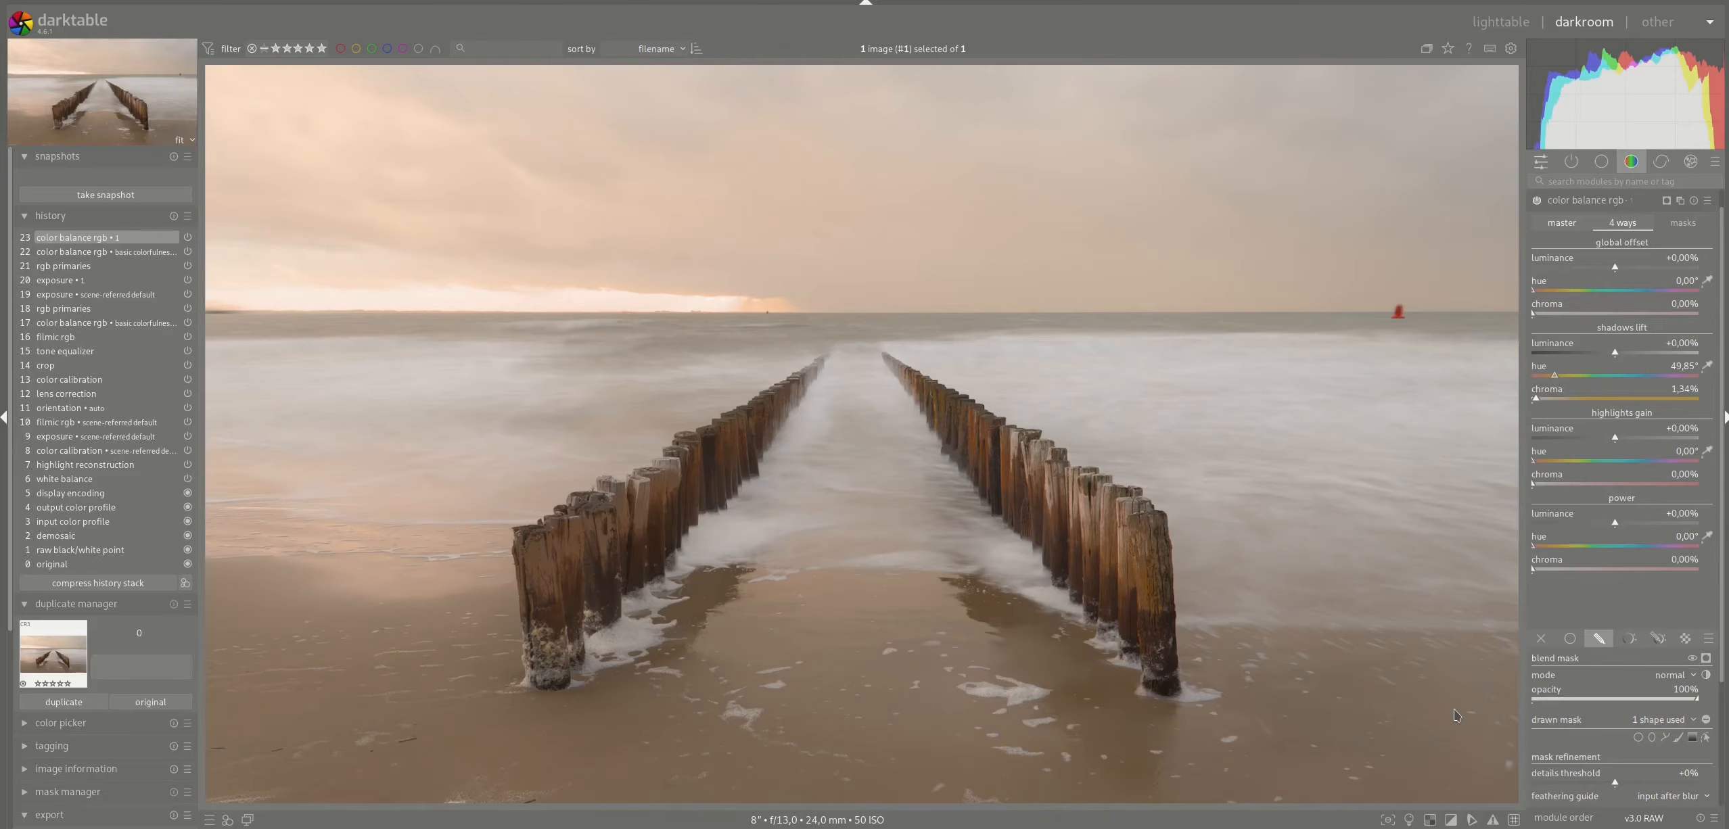
- Sample the power hue of 216.06° from the image for the posts and lower the power chroma to about 0.56%
{"action": "left_click", "coordinate": [1704, 540]}
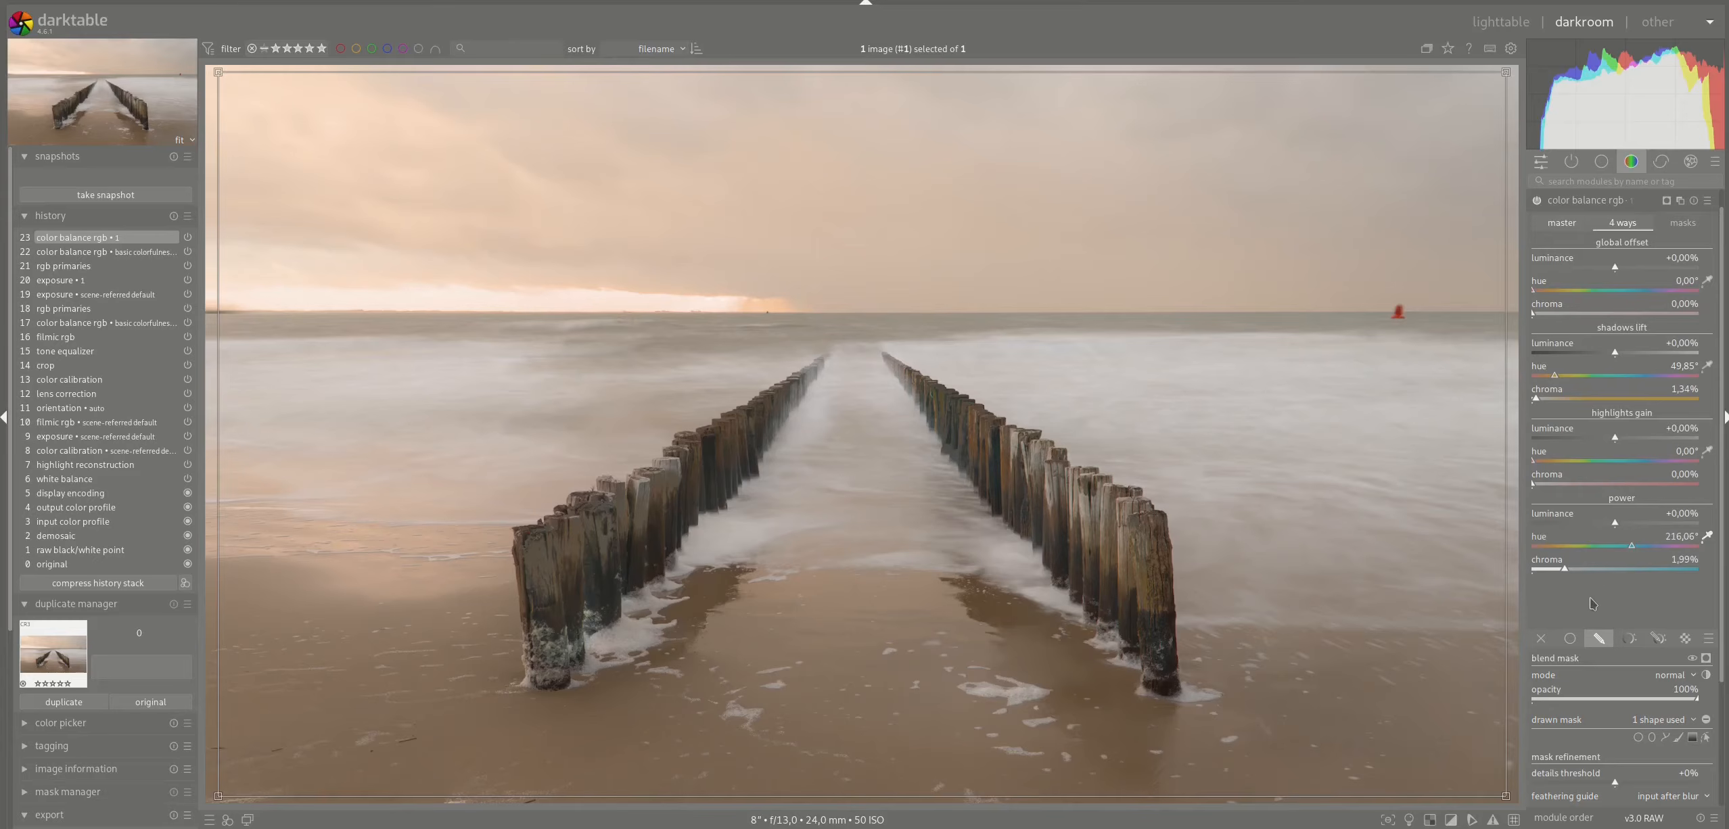
{"action": "left_click_drag", "start_coordinate": [1567, 574], "coordinate": [1539, 574]}
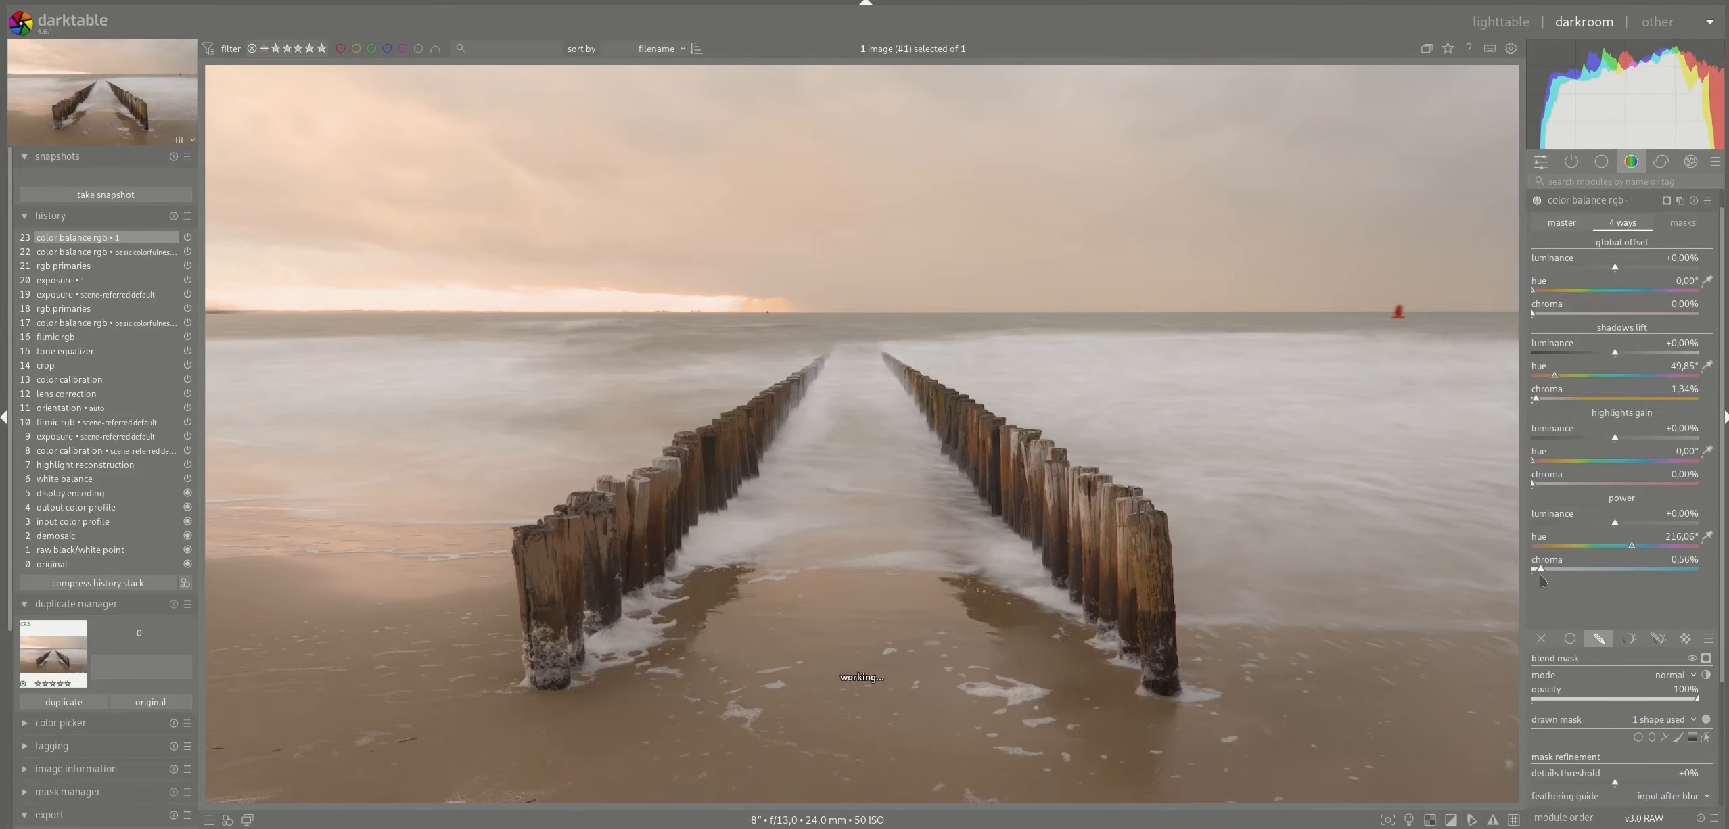
{"action": "left_click", "coordinate": [1543, 578]}
{"action": "left_click", "coordinate": [1579, 202]}
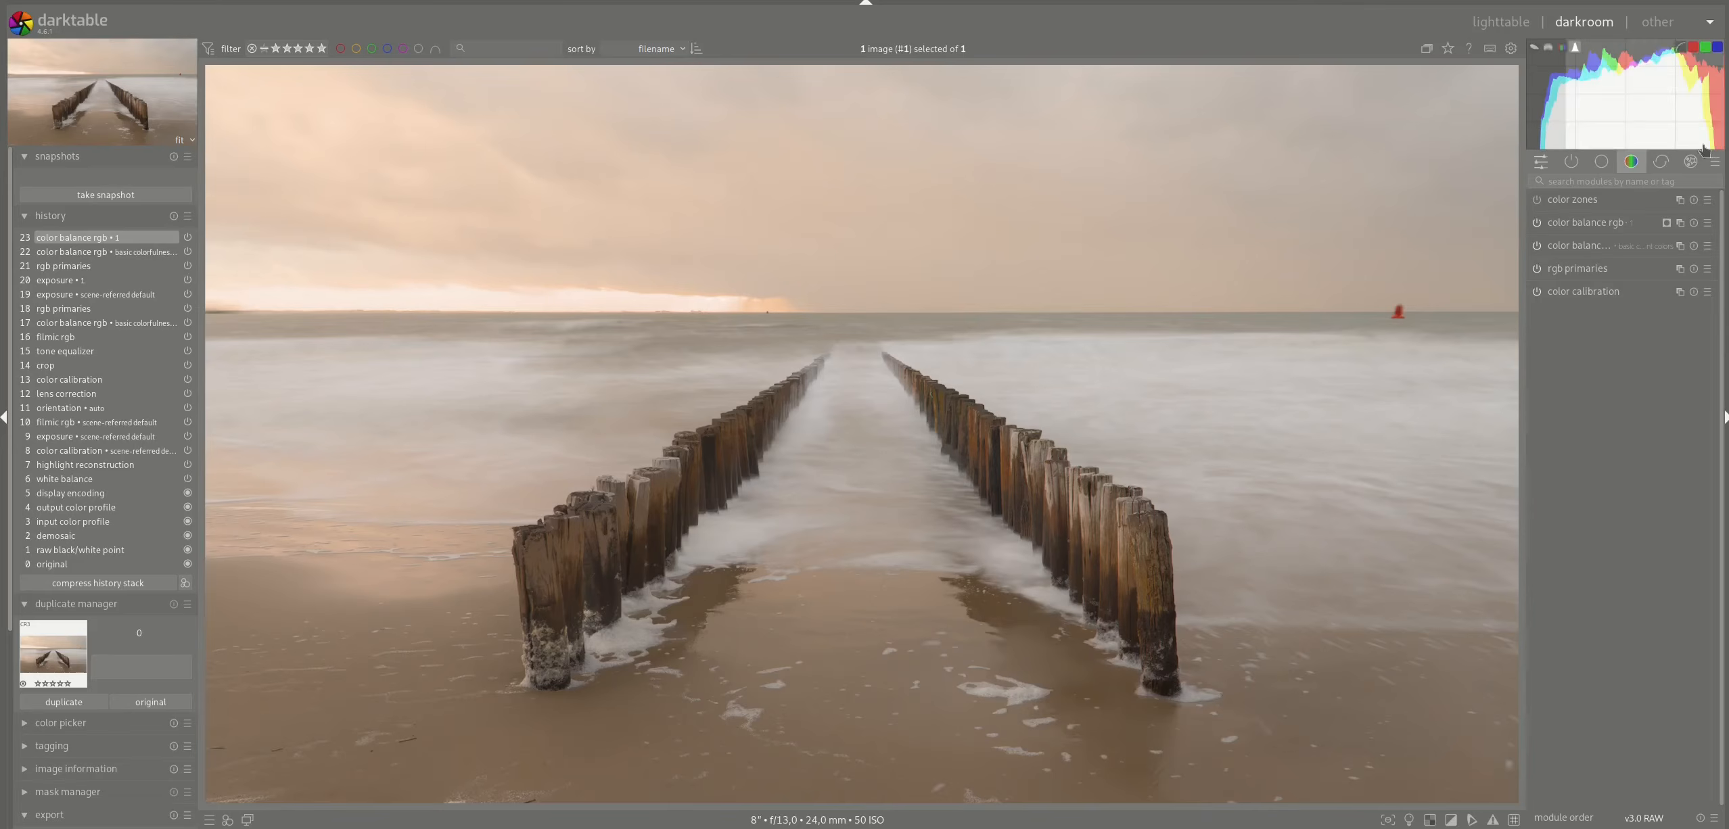
- Heal the red buoy on the horizon in retouch with a circle shape, sourcing from the clean horizon to its right
{"action": "left_click", "coordinate": [1662, 162]}
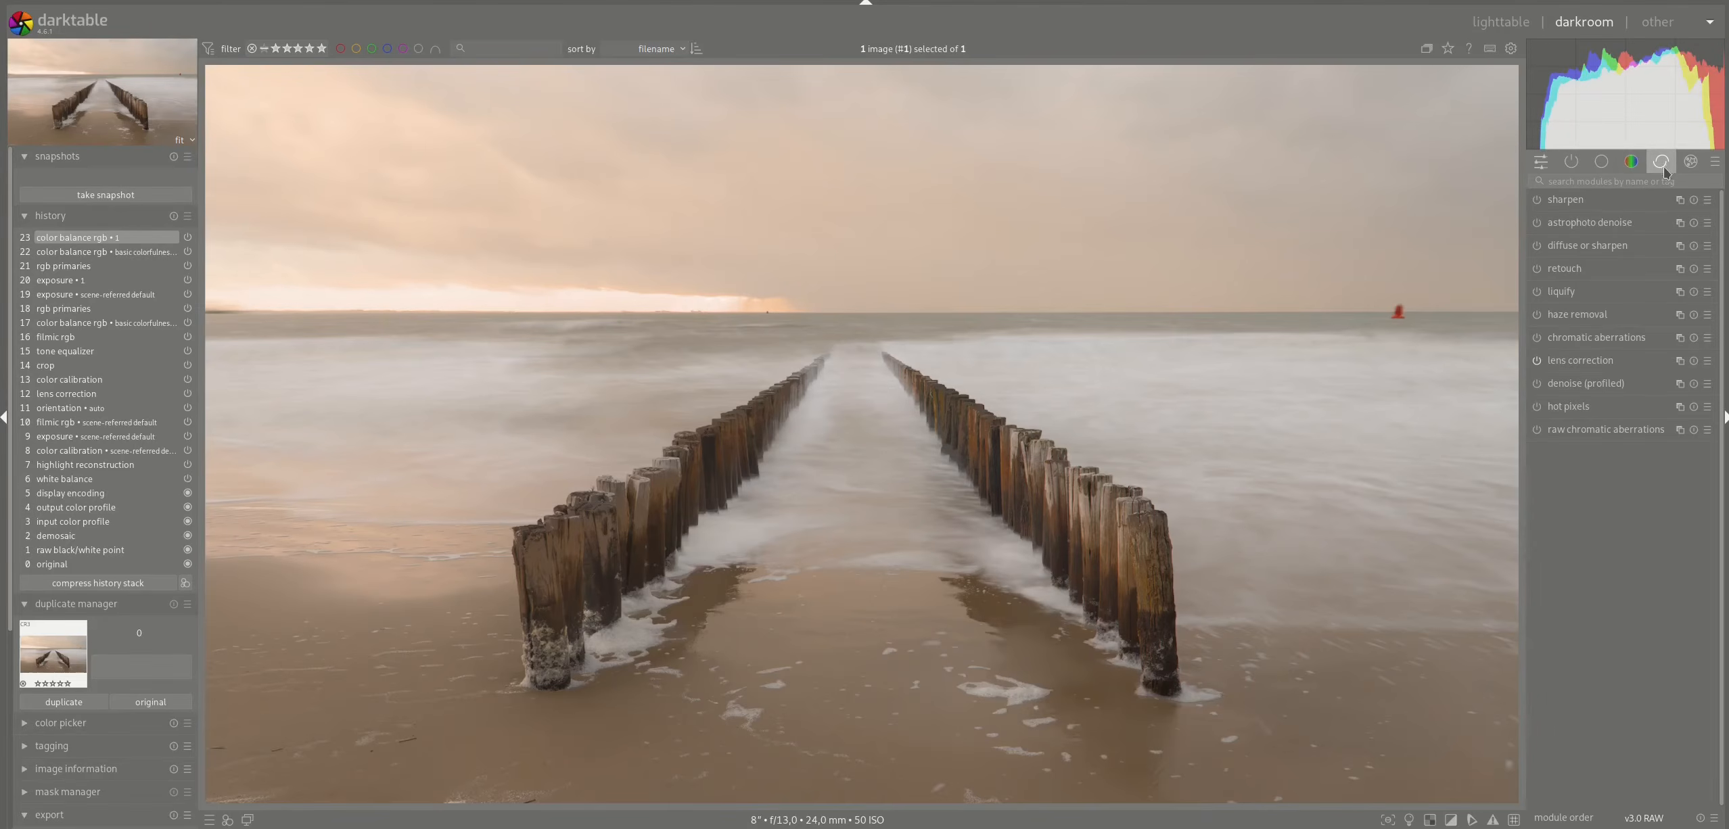
{"action": "left_click", "coordinate": [1556, 269]}
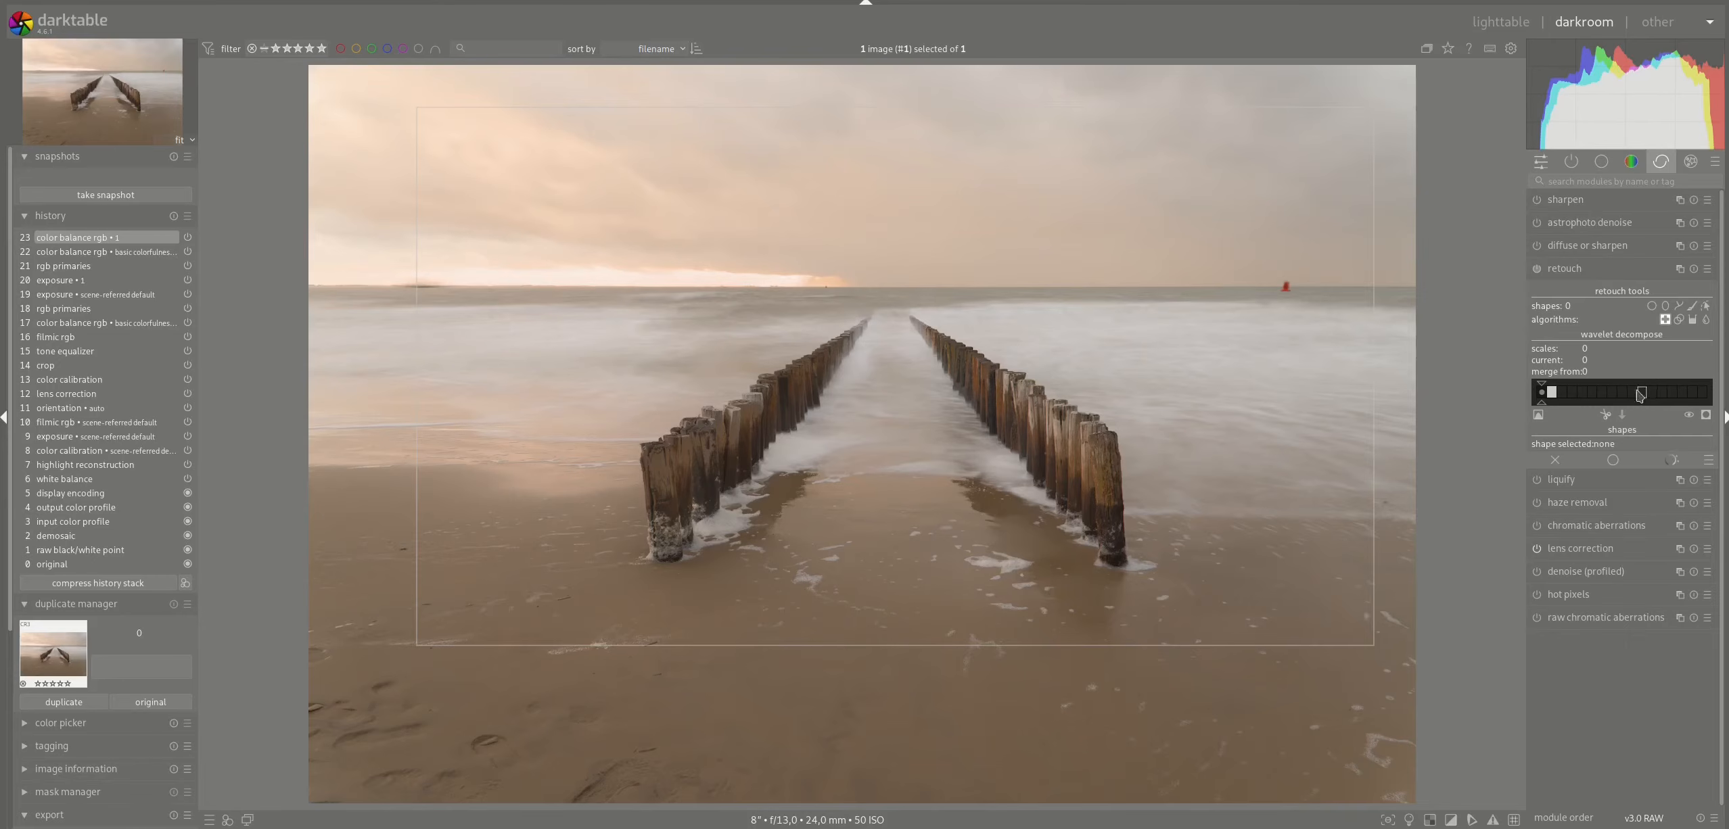
{"action": "left_click", "coordinate": [1651, 306]}
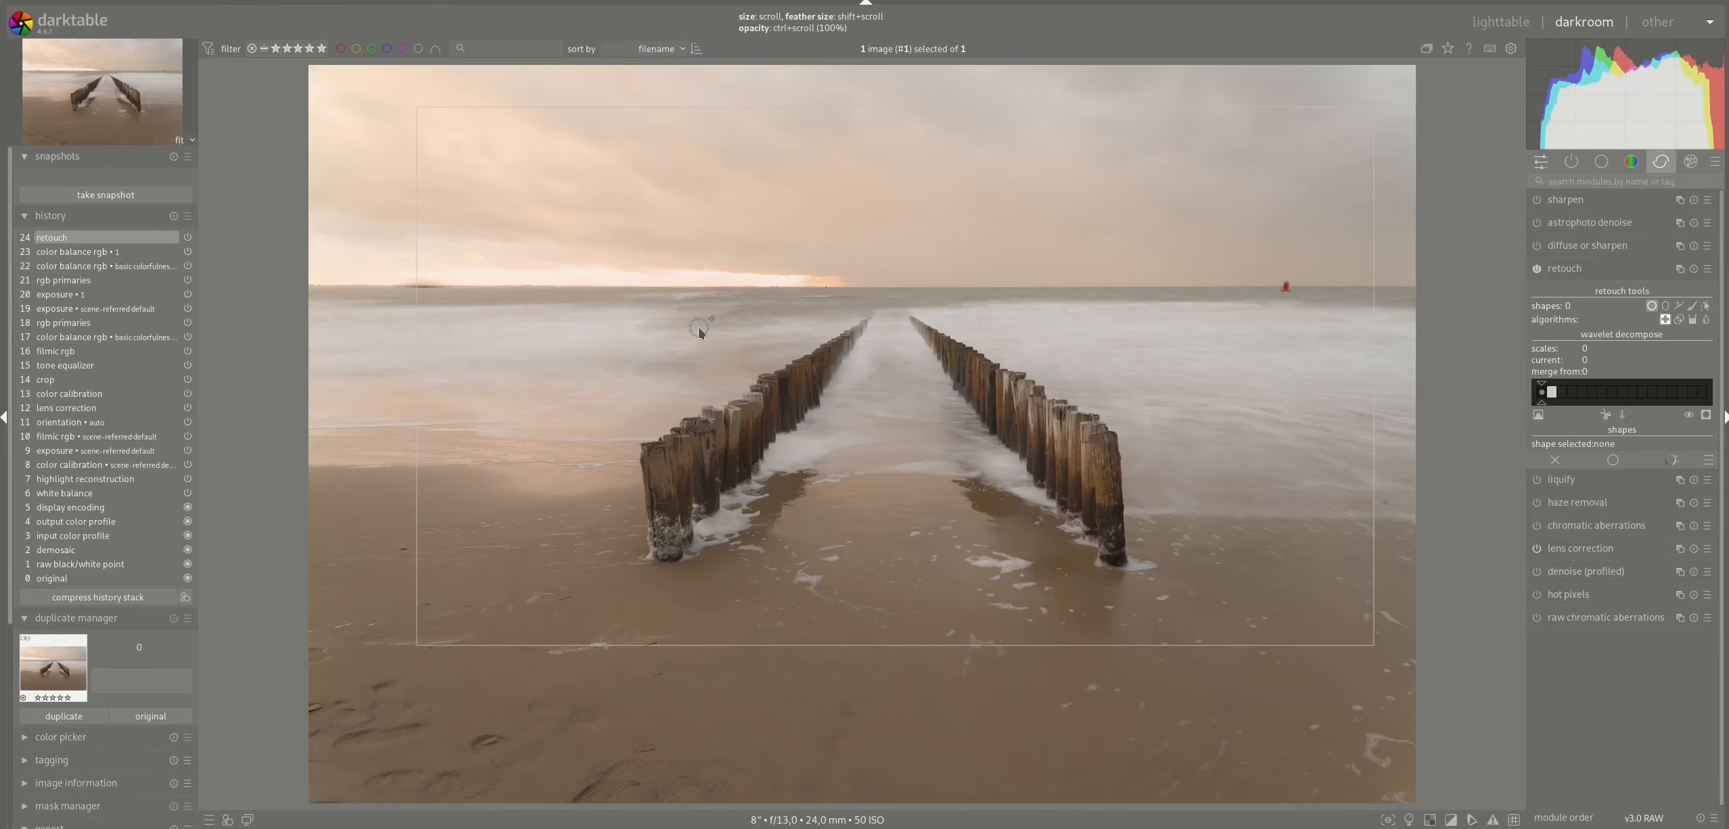
{"action": "left_click", "coordinate": [1285, 287]}
{"action": "left_click_drag", "start_coordinate": [1298, 276], "coordinate": [1405, 288]}
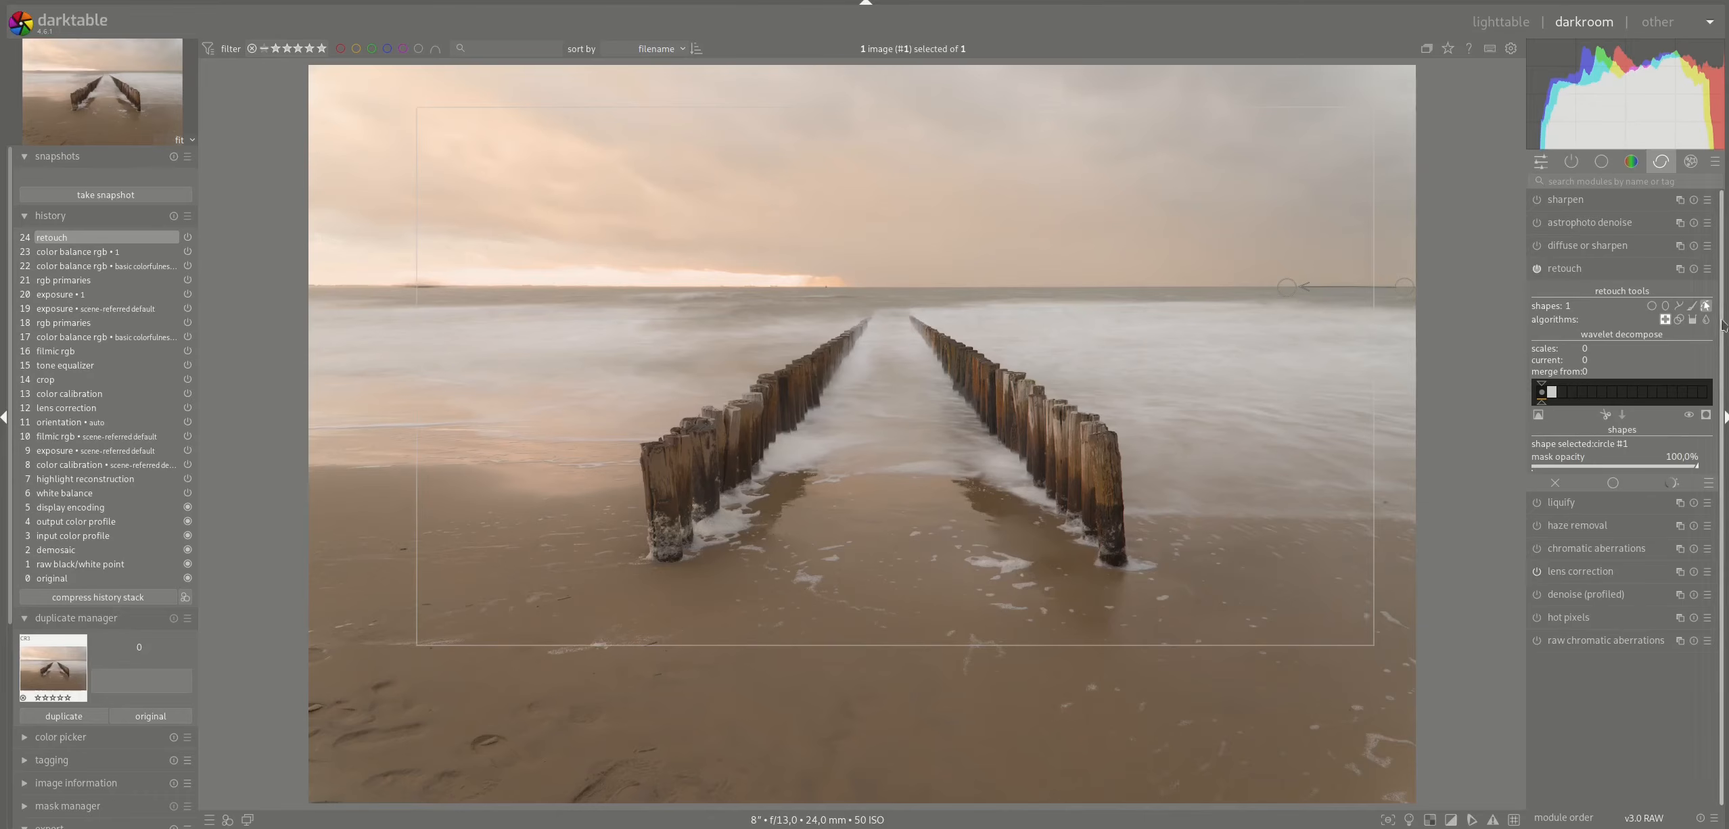
{"action": "left_click", "coordinate": [1705, 306]}
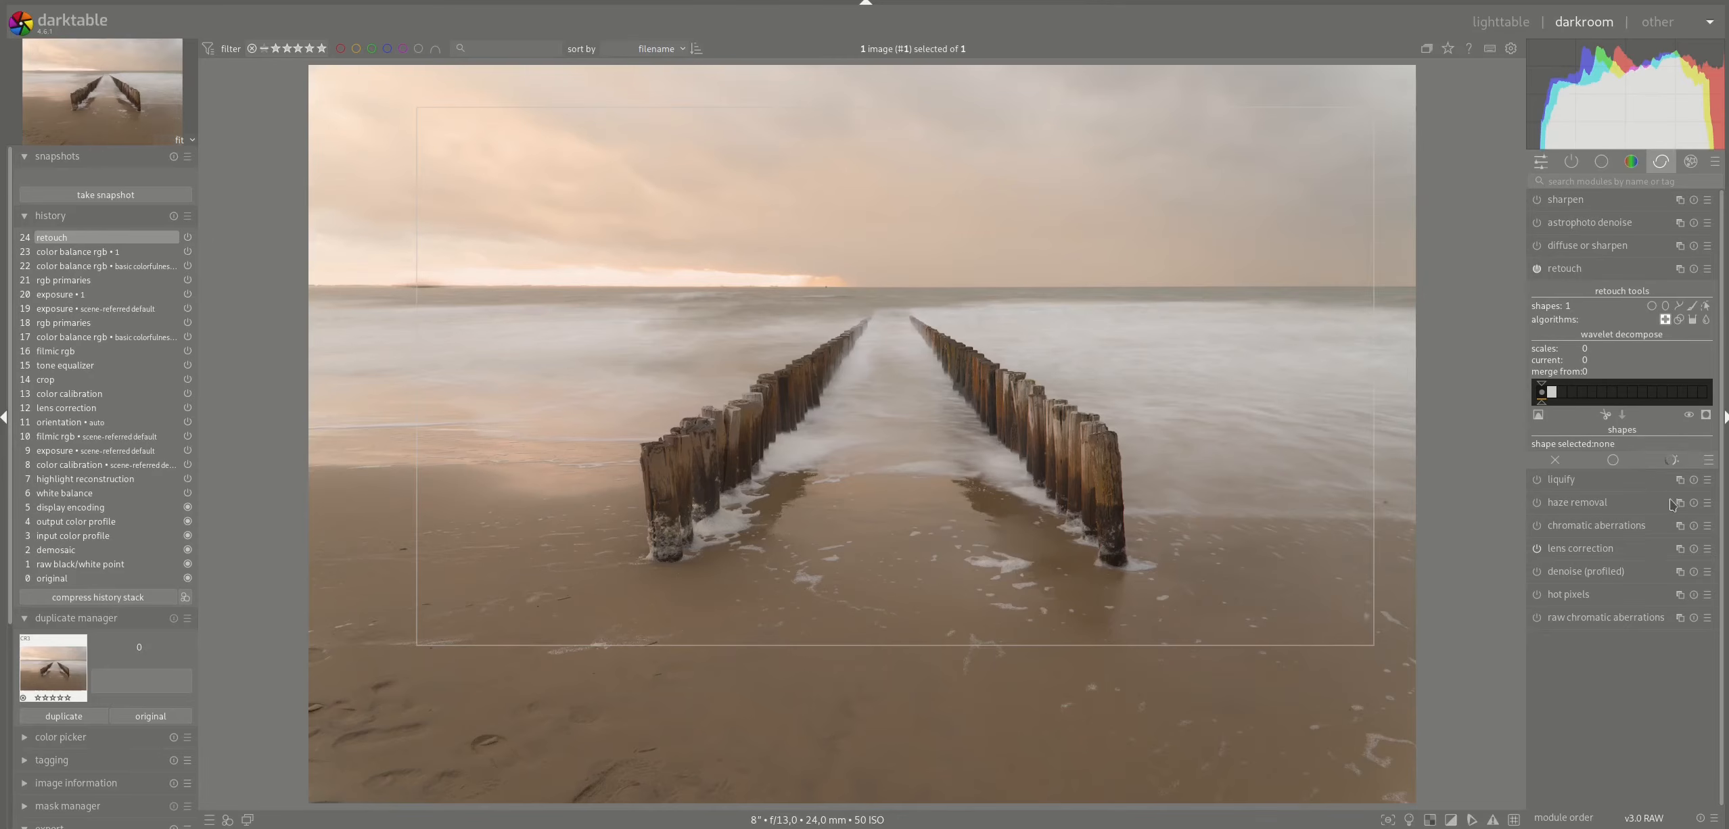
- Try to heal the dark object at the far left of the horizon with a path shape sourced from its right
{"action": "left_click", "coordinate": [1678, 306]}
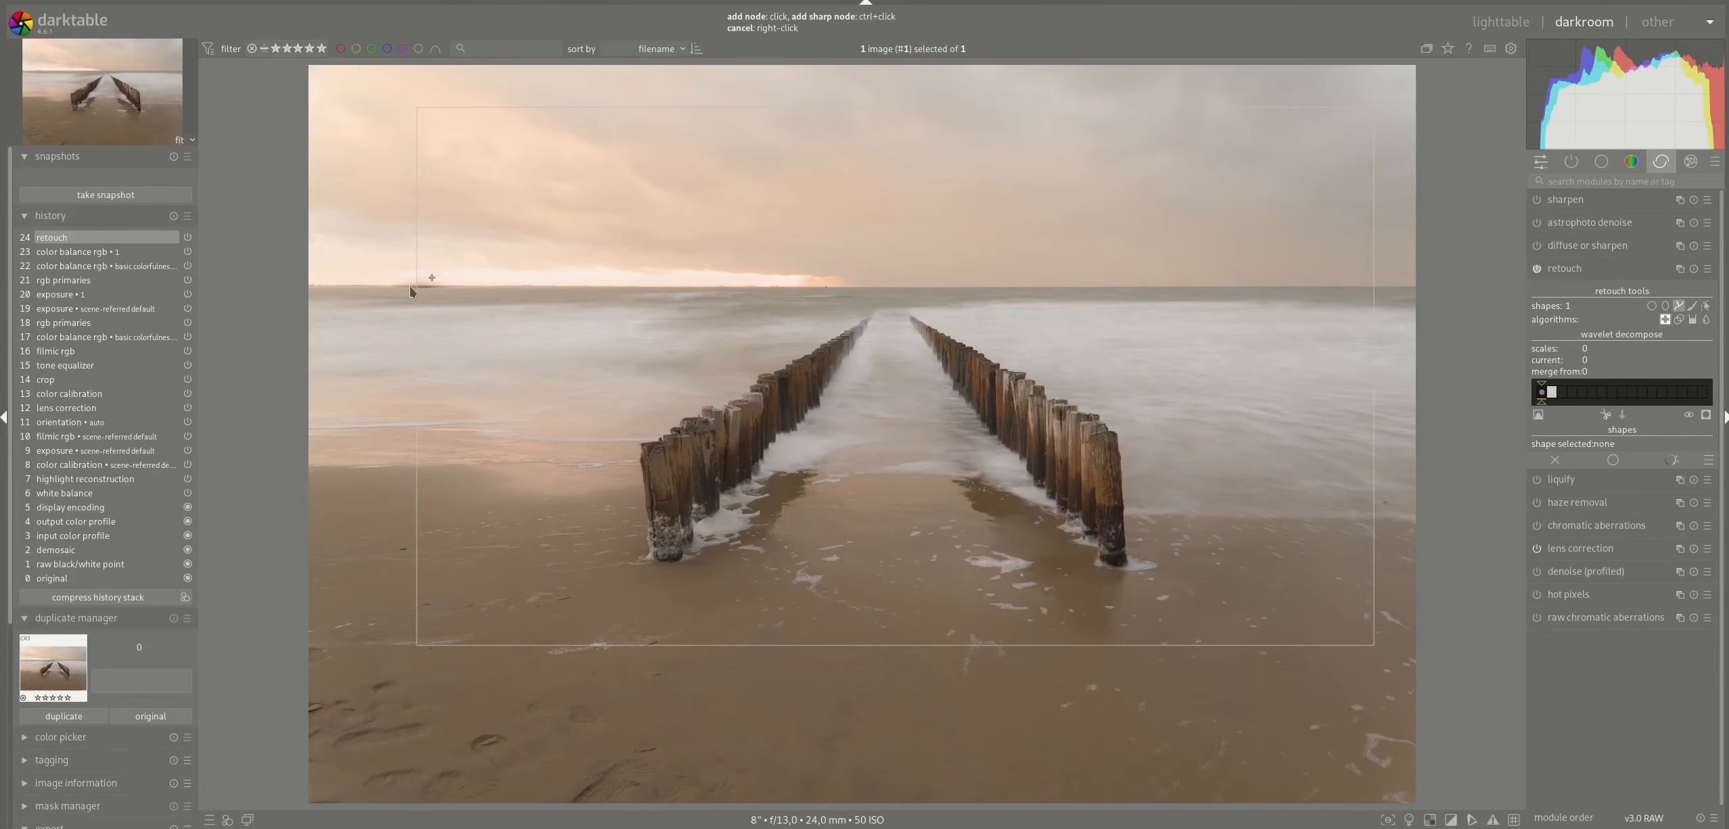
{"action": "left_click", "coordinate": [443, 280]}
{"action": "left_click", "coordinate": [413, 280]}
{"action": "right_click", "coordinate": [413, 280]}
{"action": "mouse_move", "coordinate": [446, 279]}
{"action": "left_mouse_down"}
{"action": "mouse_move", "coordinate": [516, 295]}
{"action": "mouse_move", "coordinate": [453, 279]}
{"action": "left_mouse_up"}
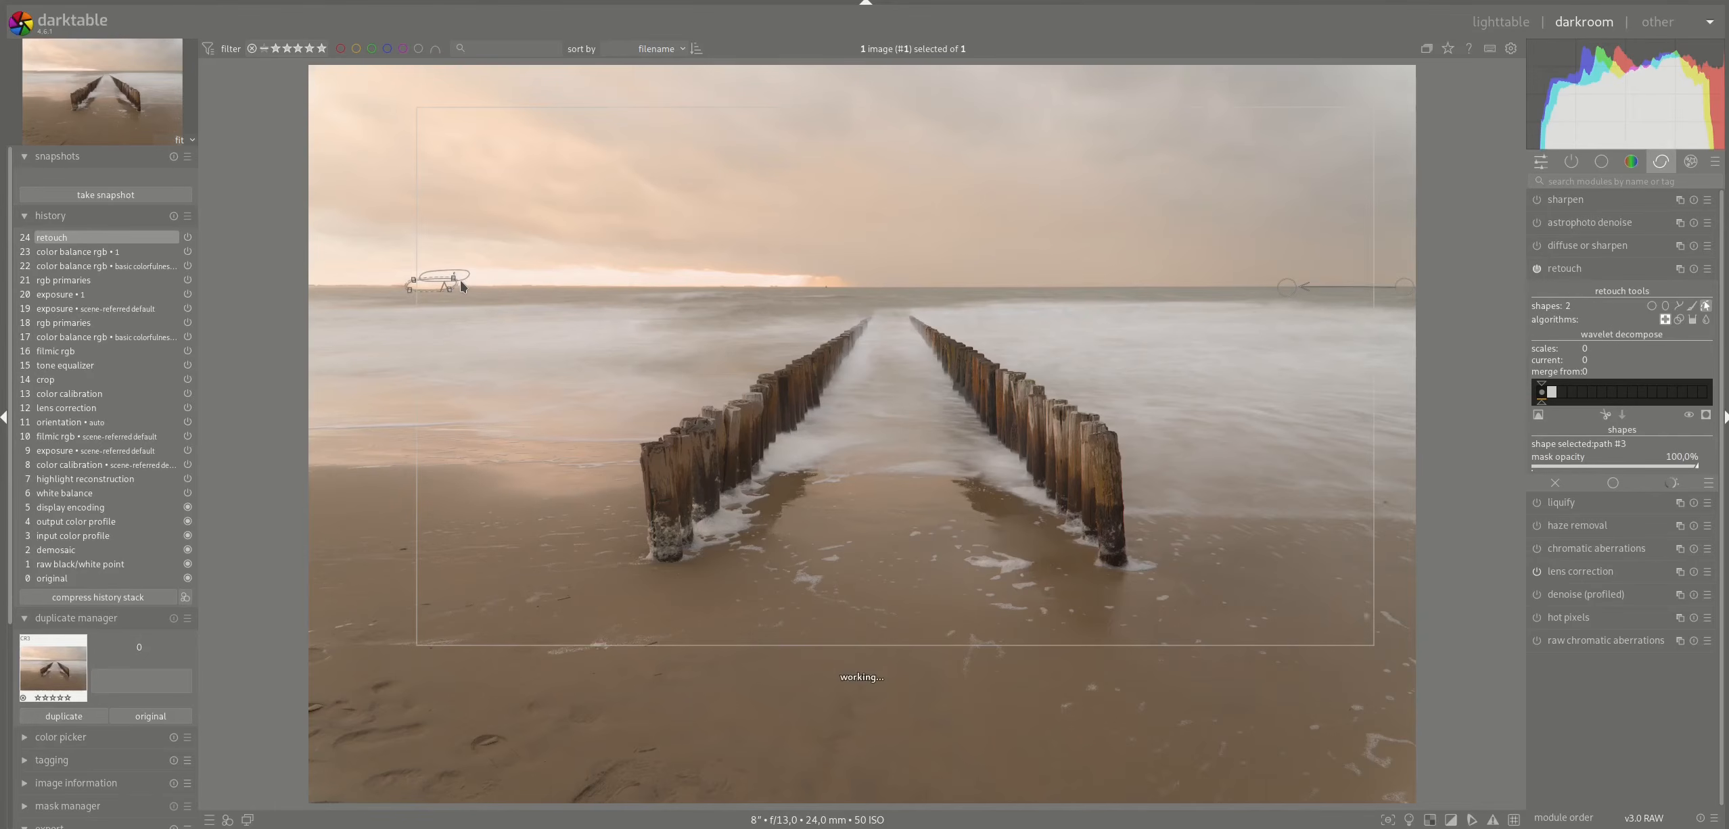
{"action": "left_click_drag", "start_coordinate": [457, 281], "coordinate": [501, 283]}
{"action": "right_click", "coordinate": [433, 289]}
- Clone over the dark object at the far left of the horizon with a path shape drawn around it in retouch
{"action": "left_click", "coordinate": [1677, 320]}
{"action": "left_click", "coordinate": [1678, 305]}
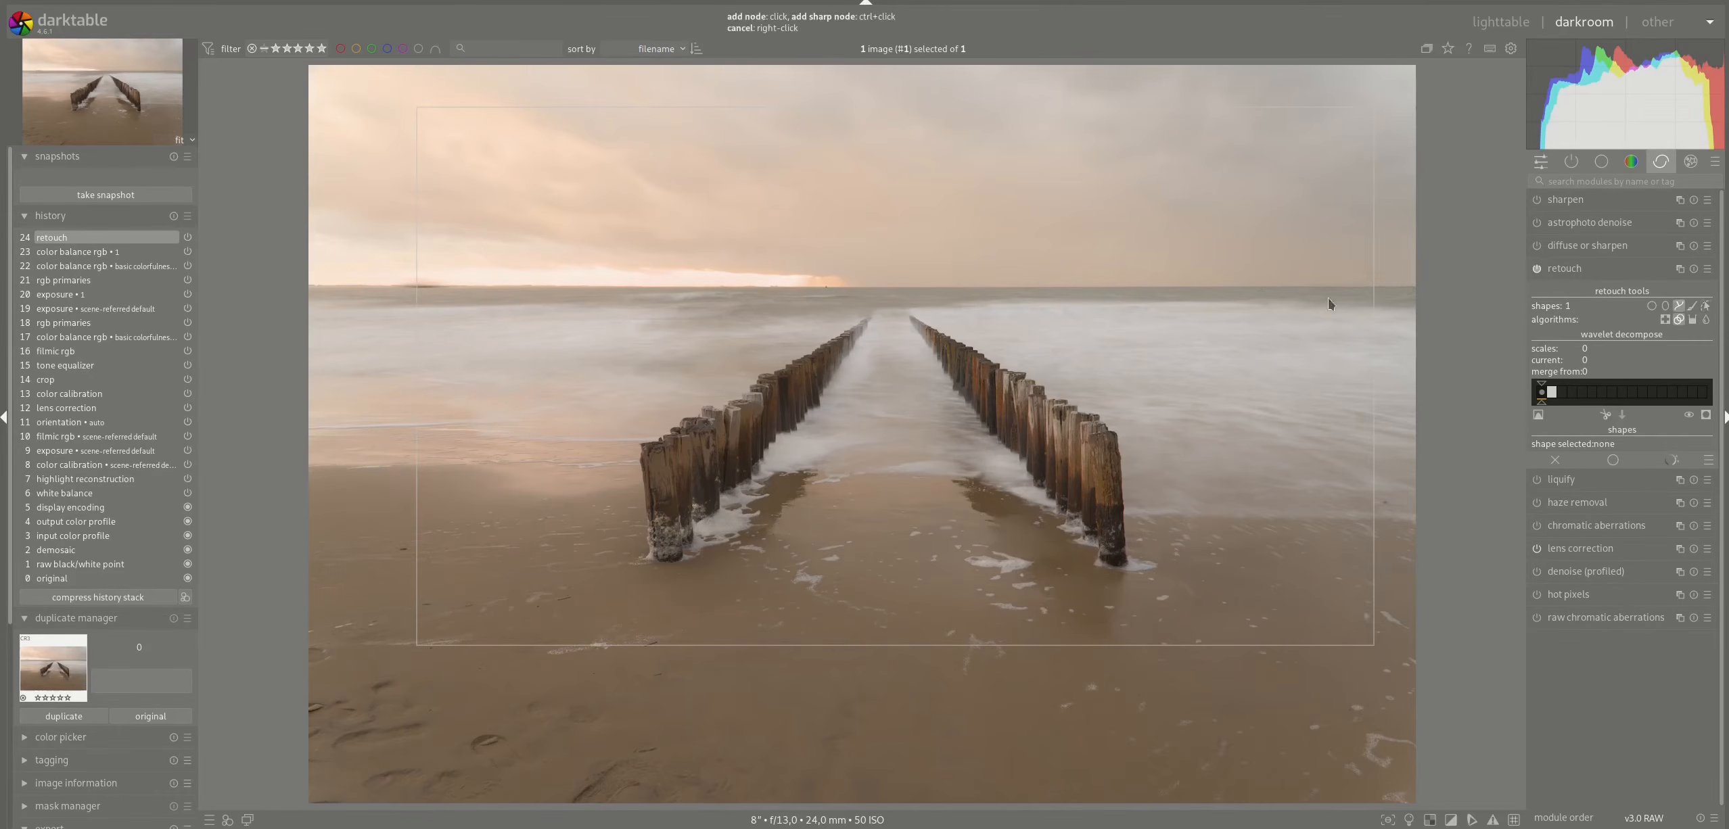
{"action": "right_click", "coordinate": [480, 280]}
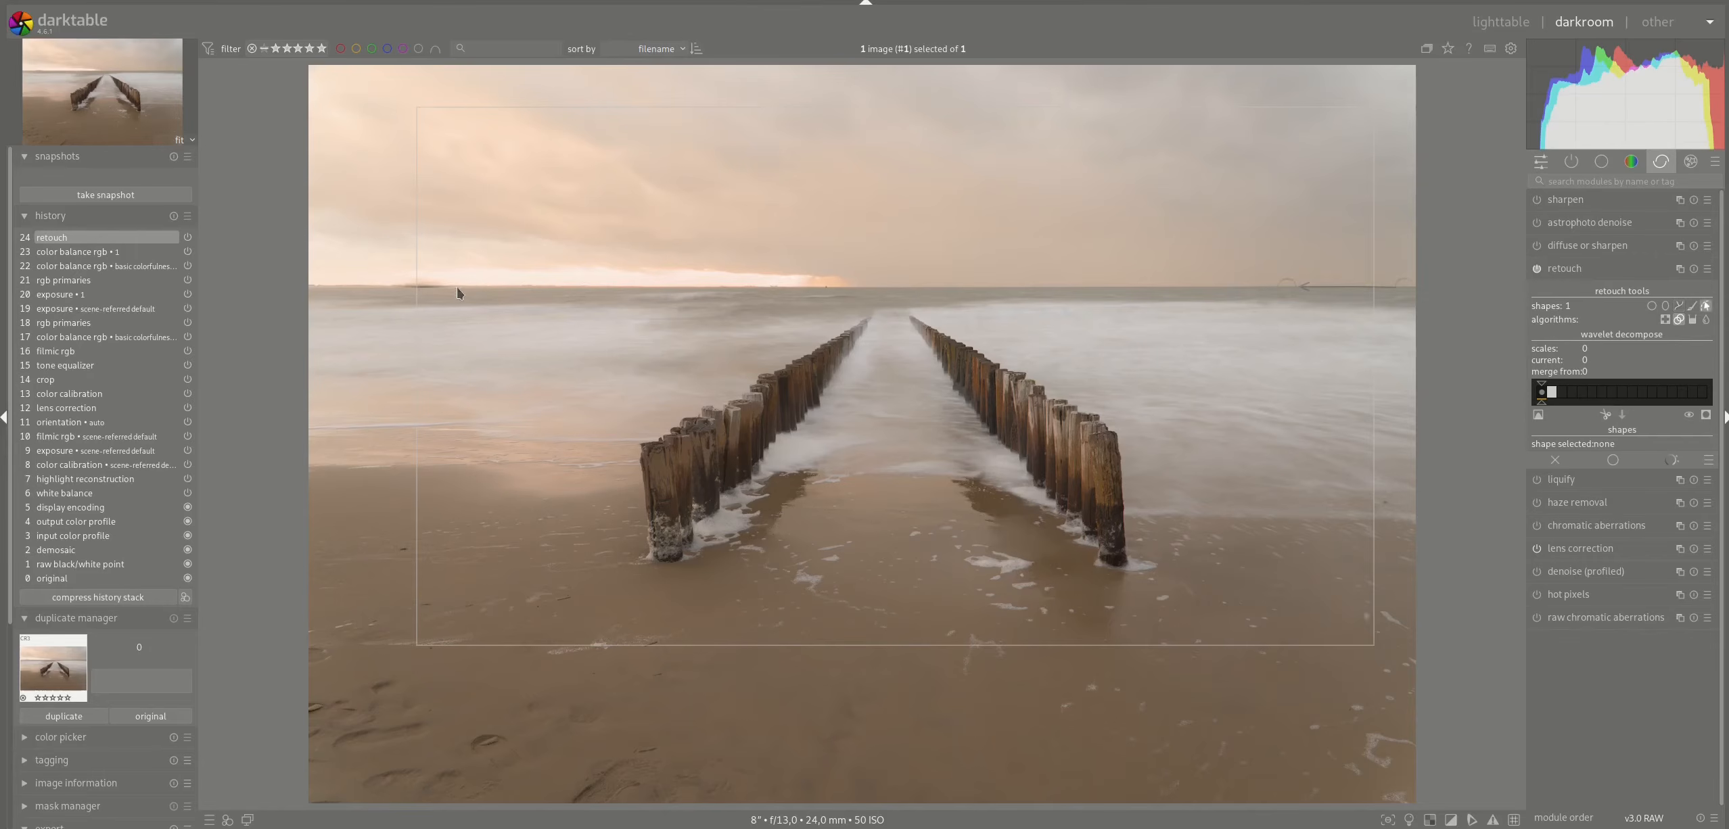
{"action": "left_click", "coordinate": [1679, 307]}
{"action": "left_click", "coordinate": [441, 284]}
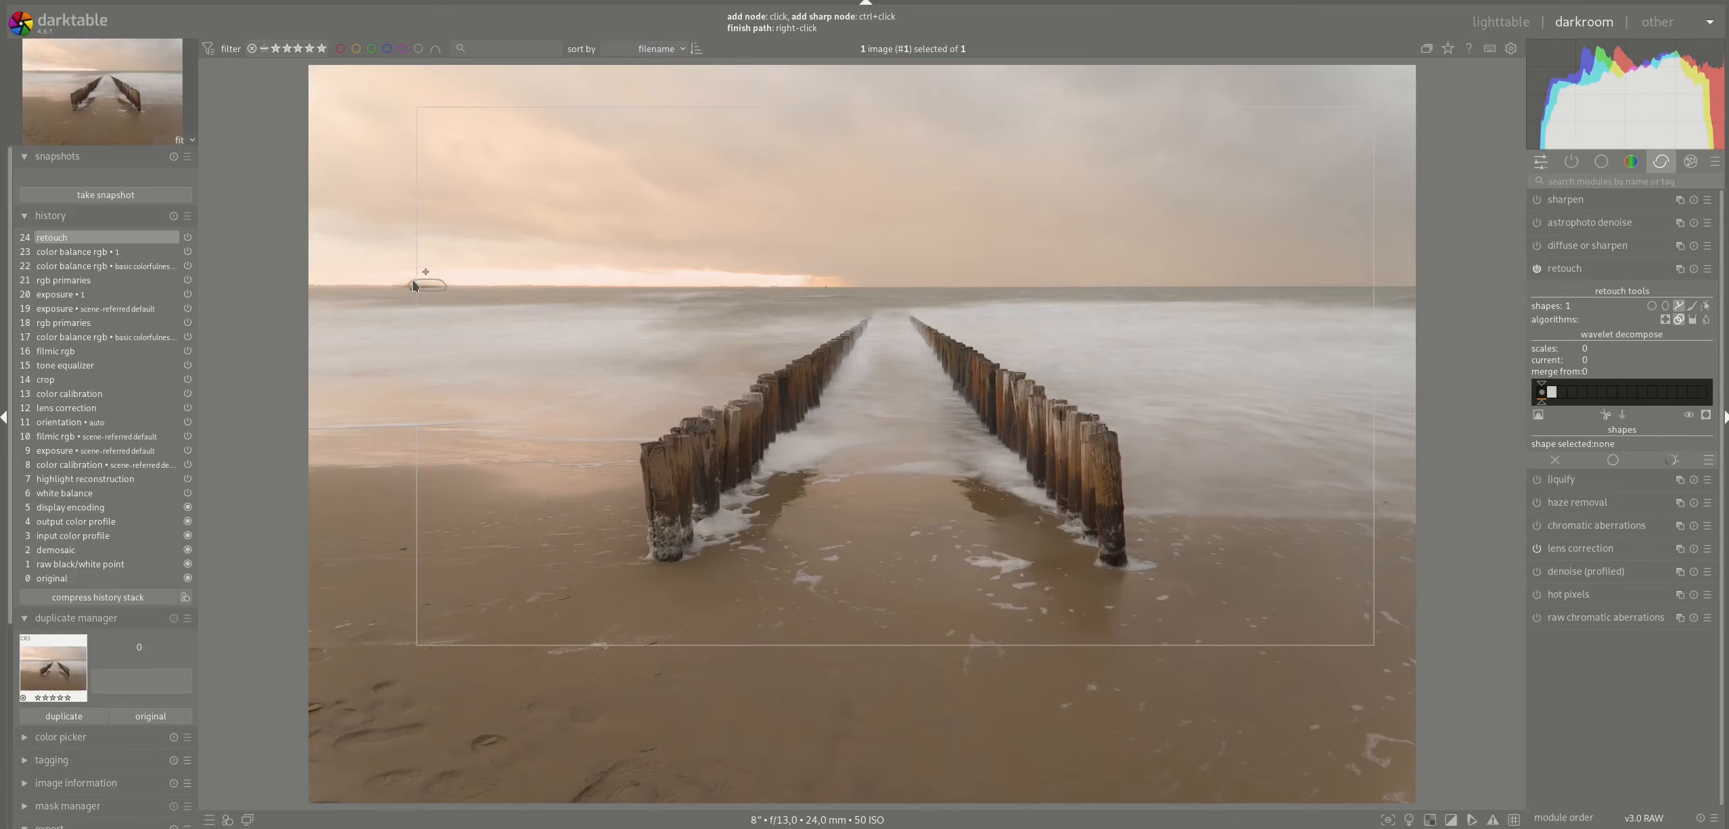
{"action": "right_click", "coordinate": [414, 285]}
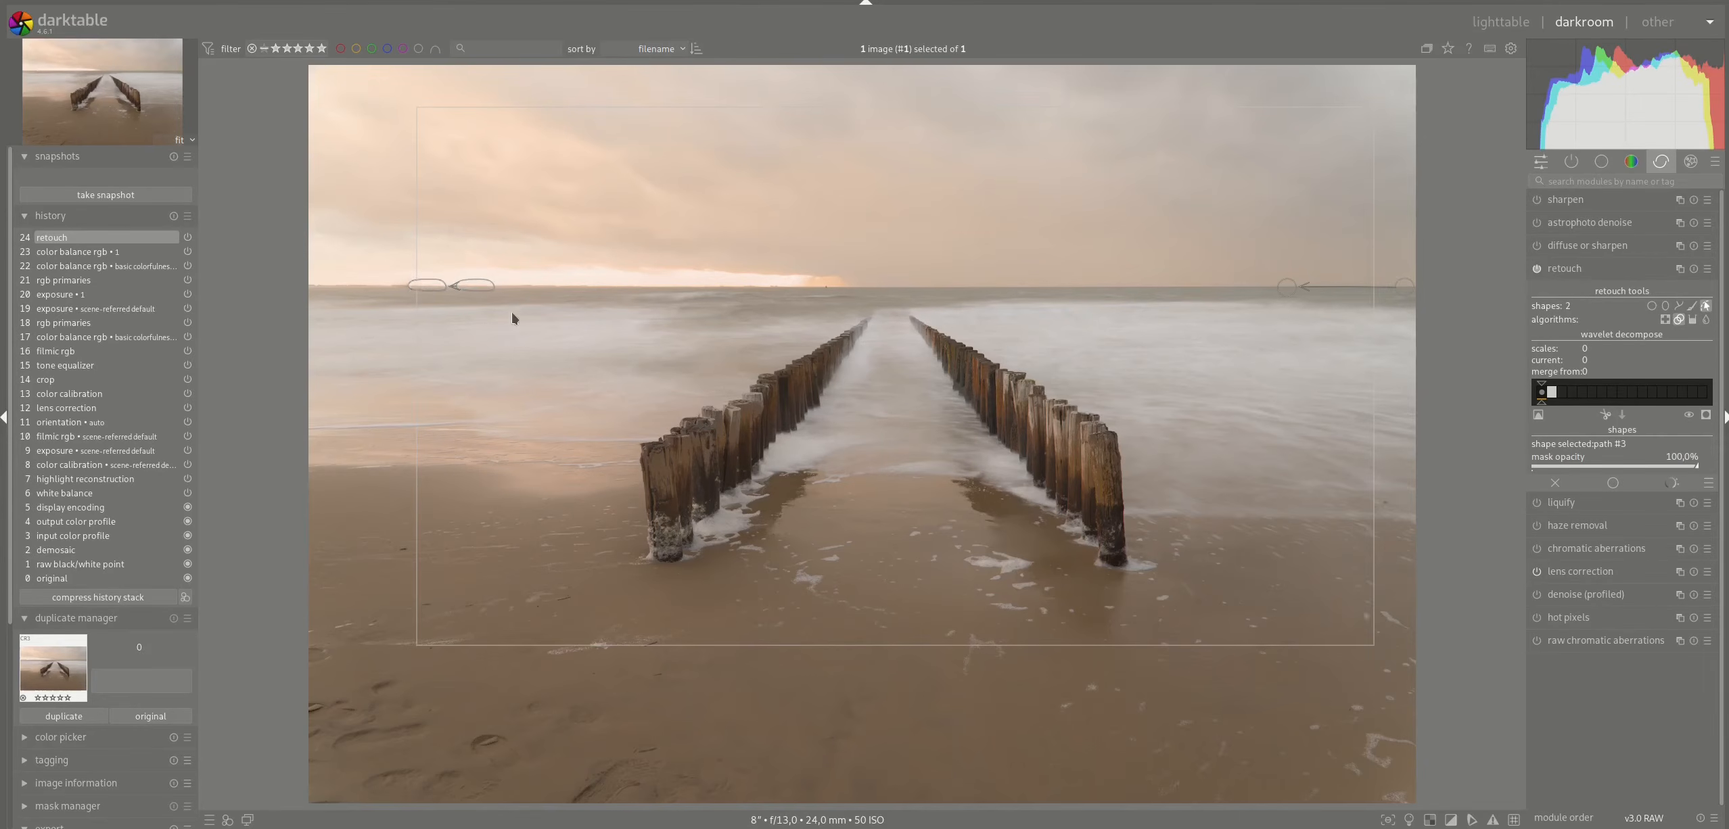
- Move the source of the left horizon clone slightly downward and check the retouched image with the shapes hidden
{"action": "left_click", "coordinate": [1705, 306]}
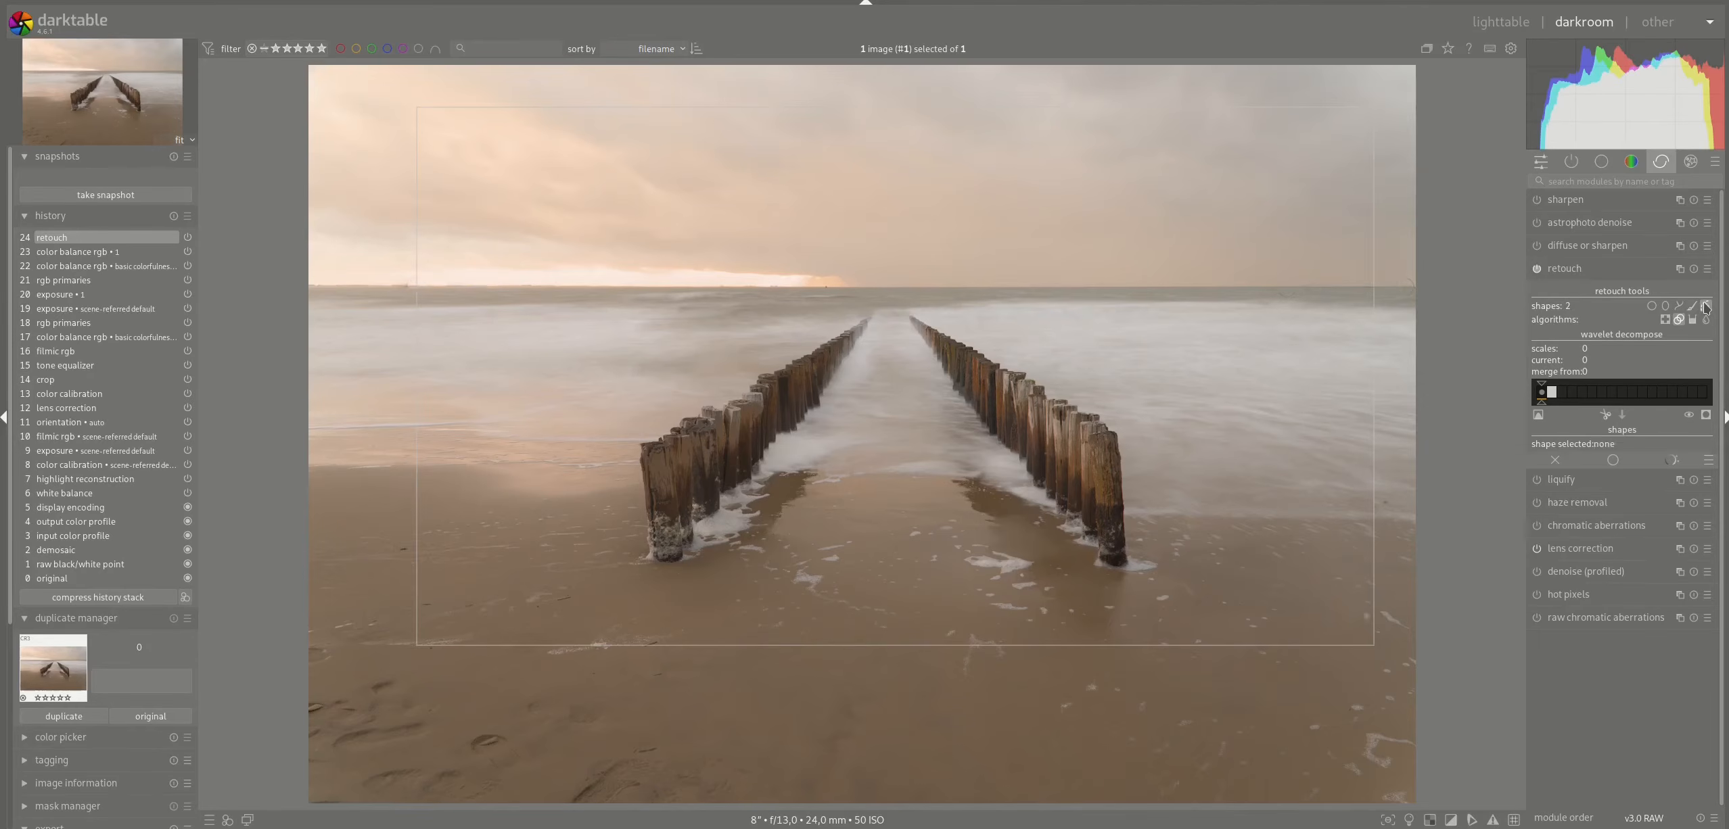
{"action": "left_click", "coordinate": [1705, 307]}
{"action": "left_click", "coordinate": [483, 288]}
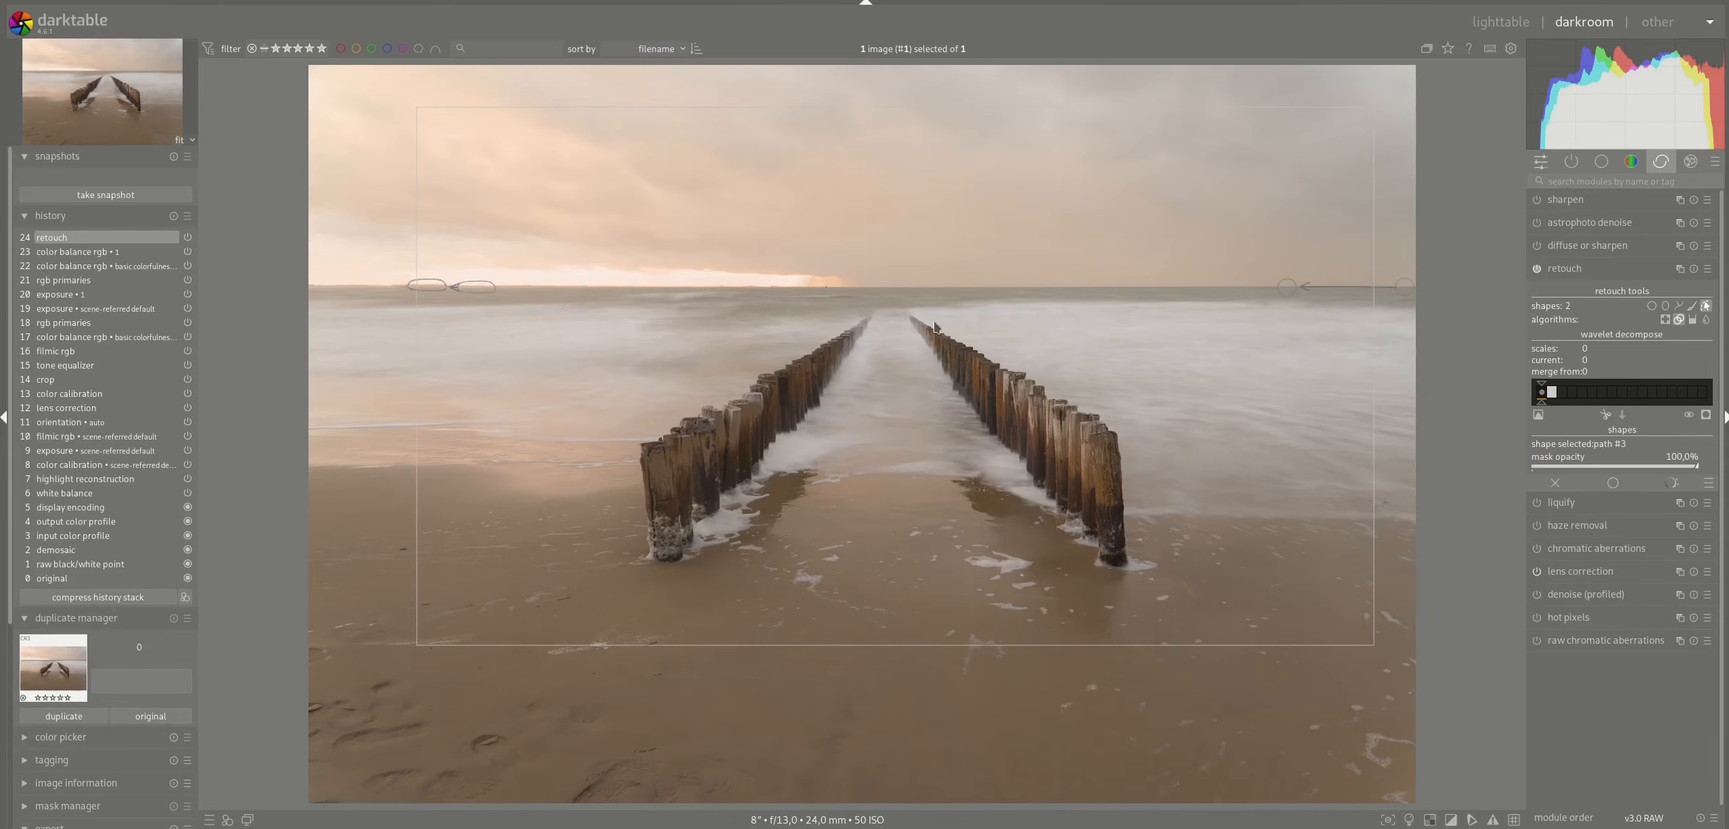
{"action": "left_click", "coordinate": [1705, 307]}
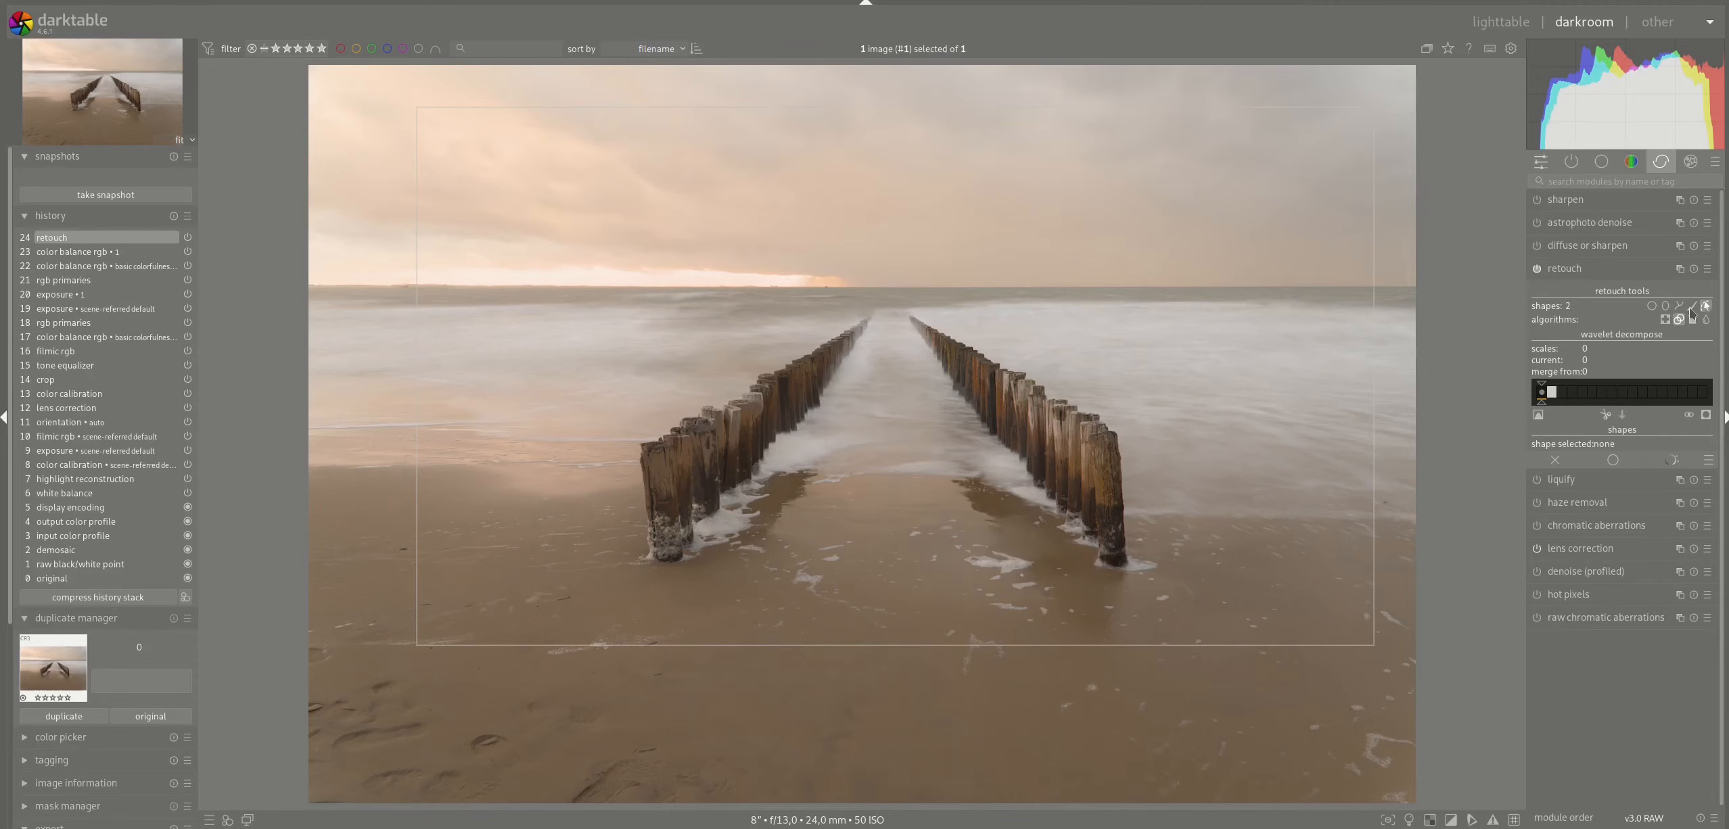
{"action": "left_click", "coordinate": [1576, 270]}
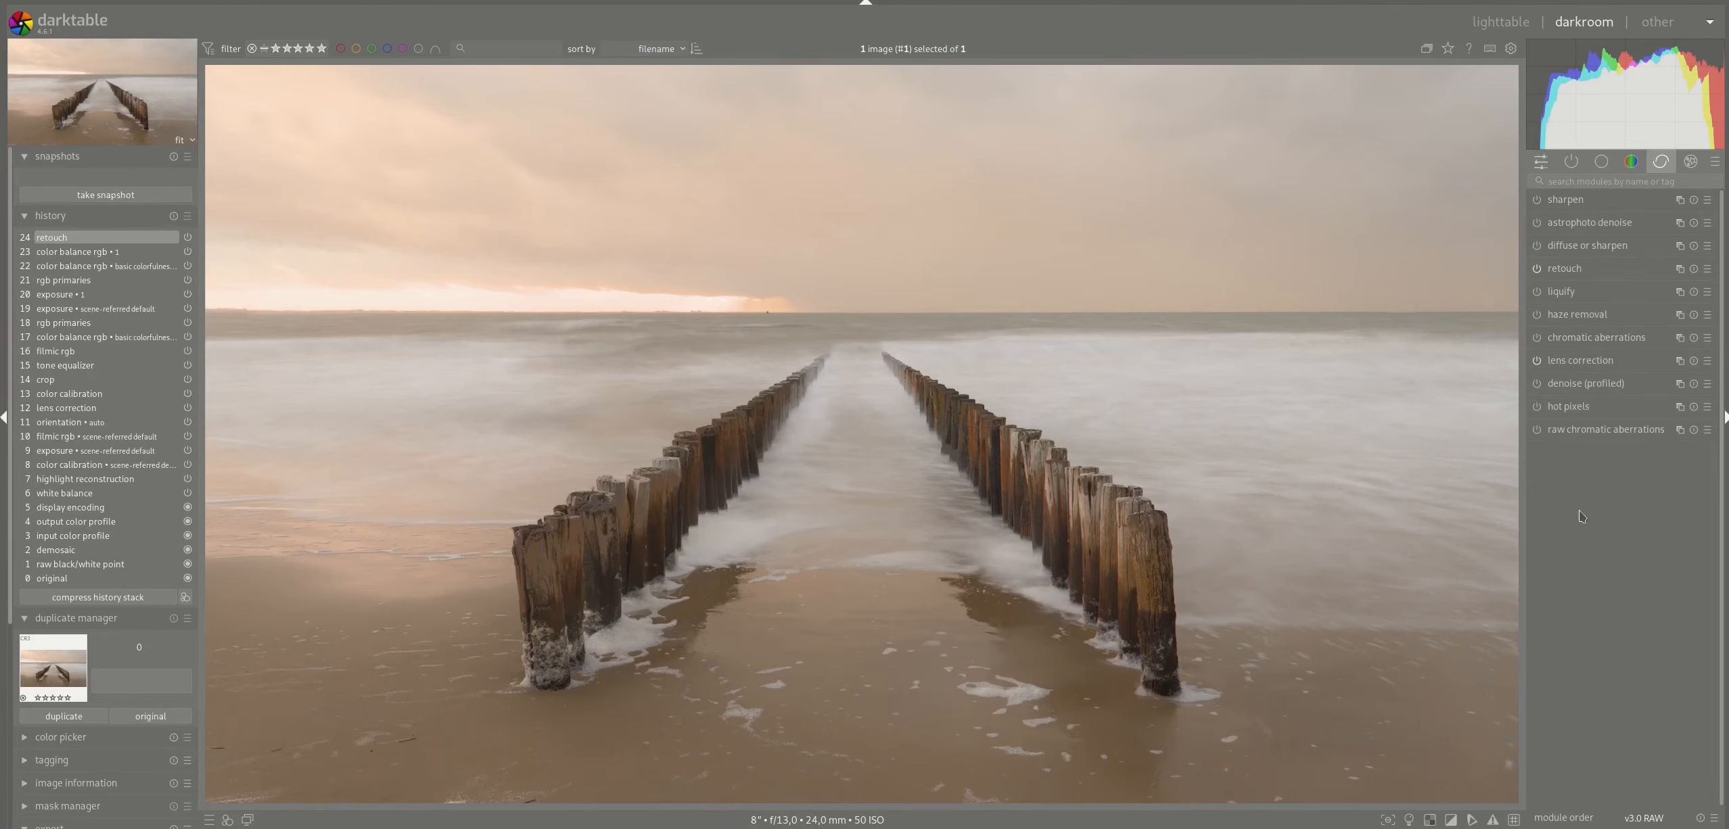
- Apply the denoise: fine preset of diffuse or sharpen to the image
{"action": "right_click", "coordinate": [1578, 249]}
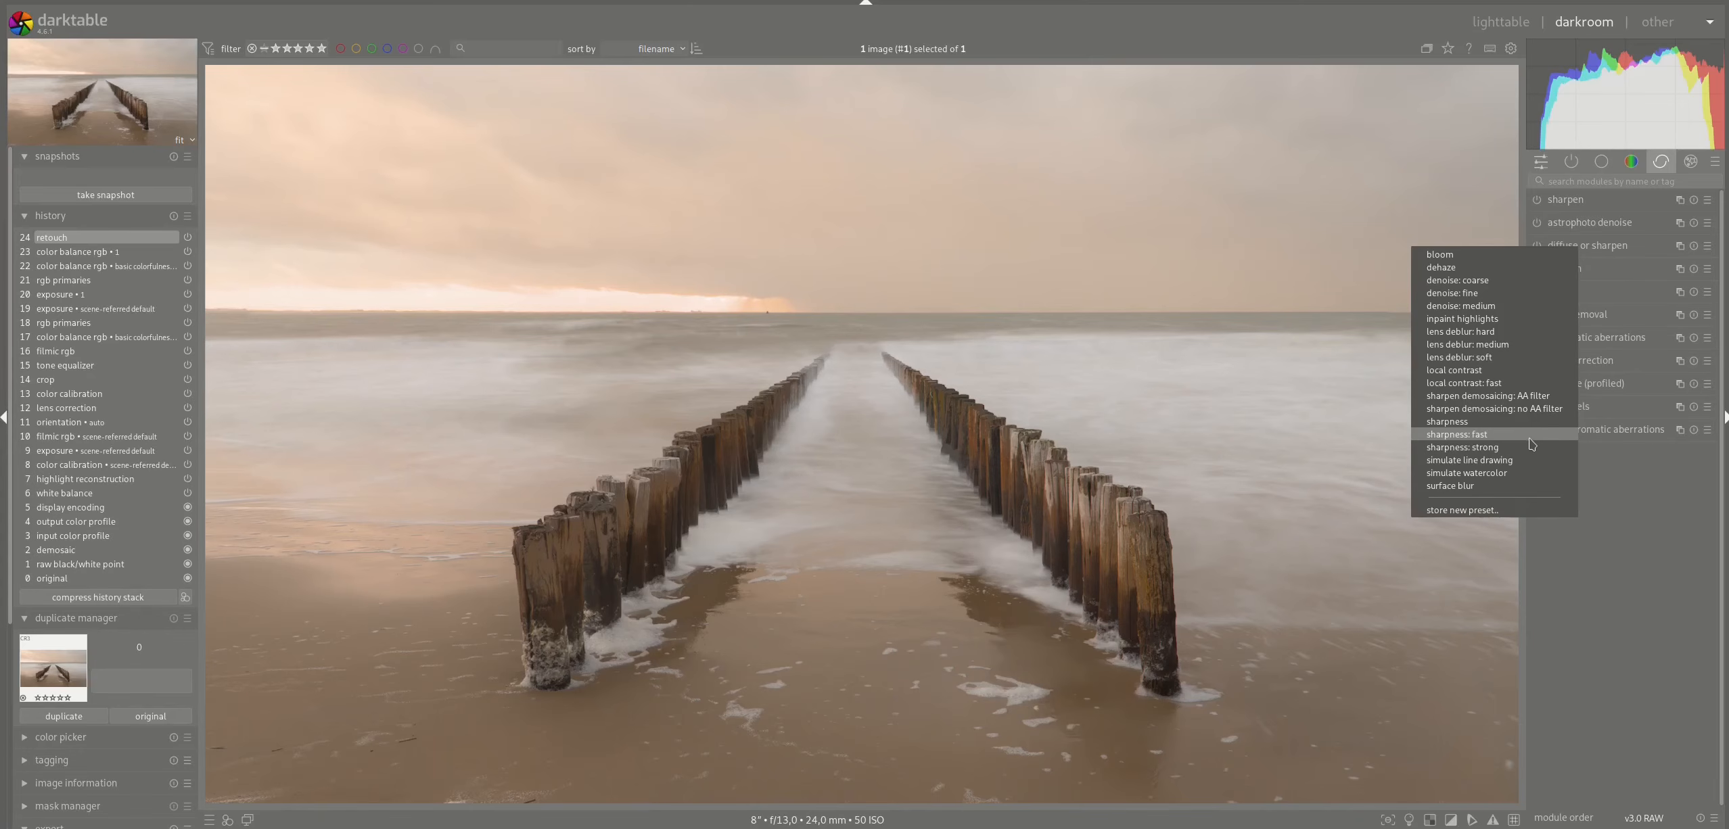
{"action": "left_click", "coordinate": [1511, 294]}
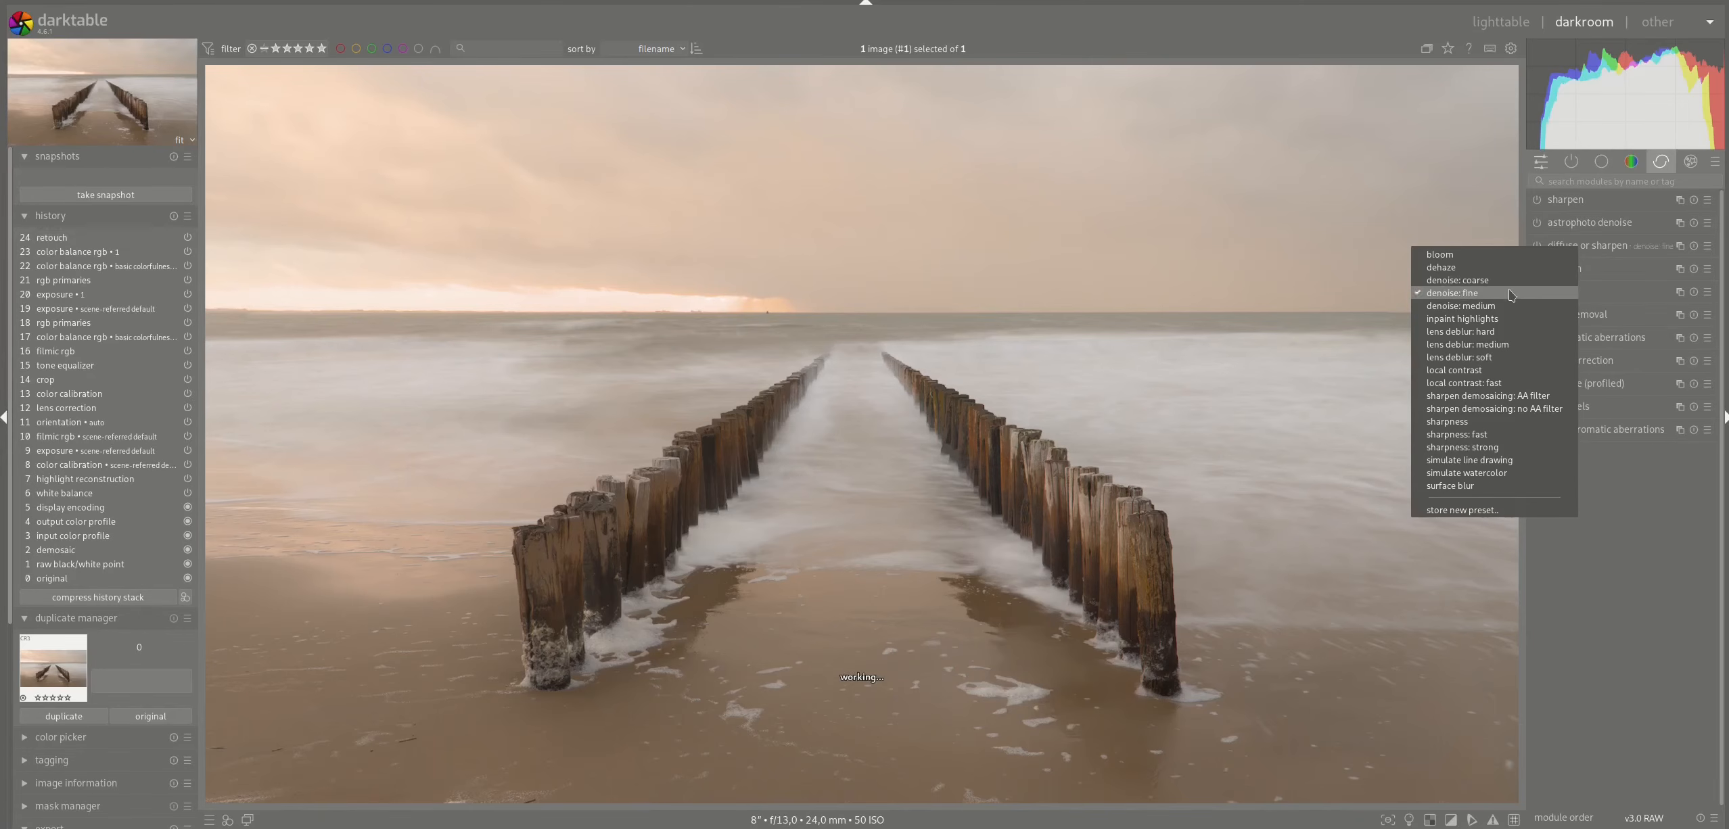
- Add a second diffuse or sharpen instance with the local contrast preset and set its iterations to 25
{"action": "right_click", "coordinate": [1681, 249]}
{"action": "right_click", "coordinate": [1563, 203]}
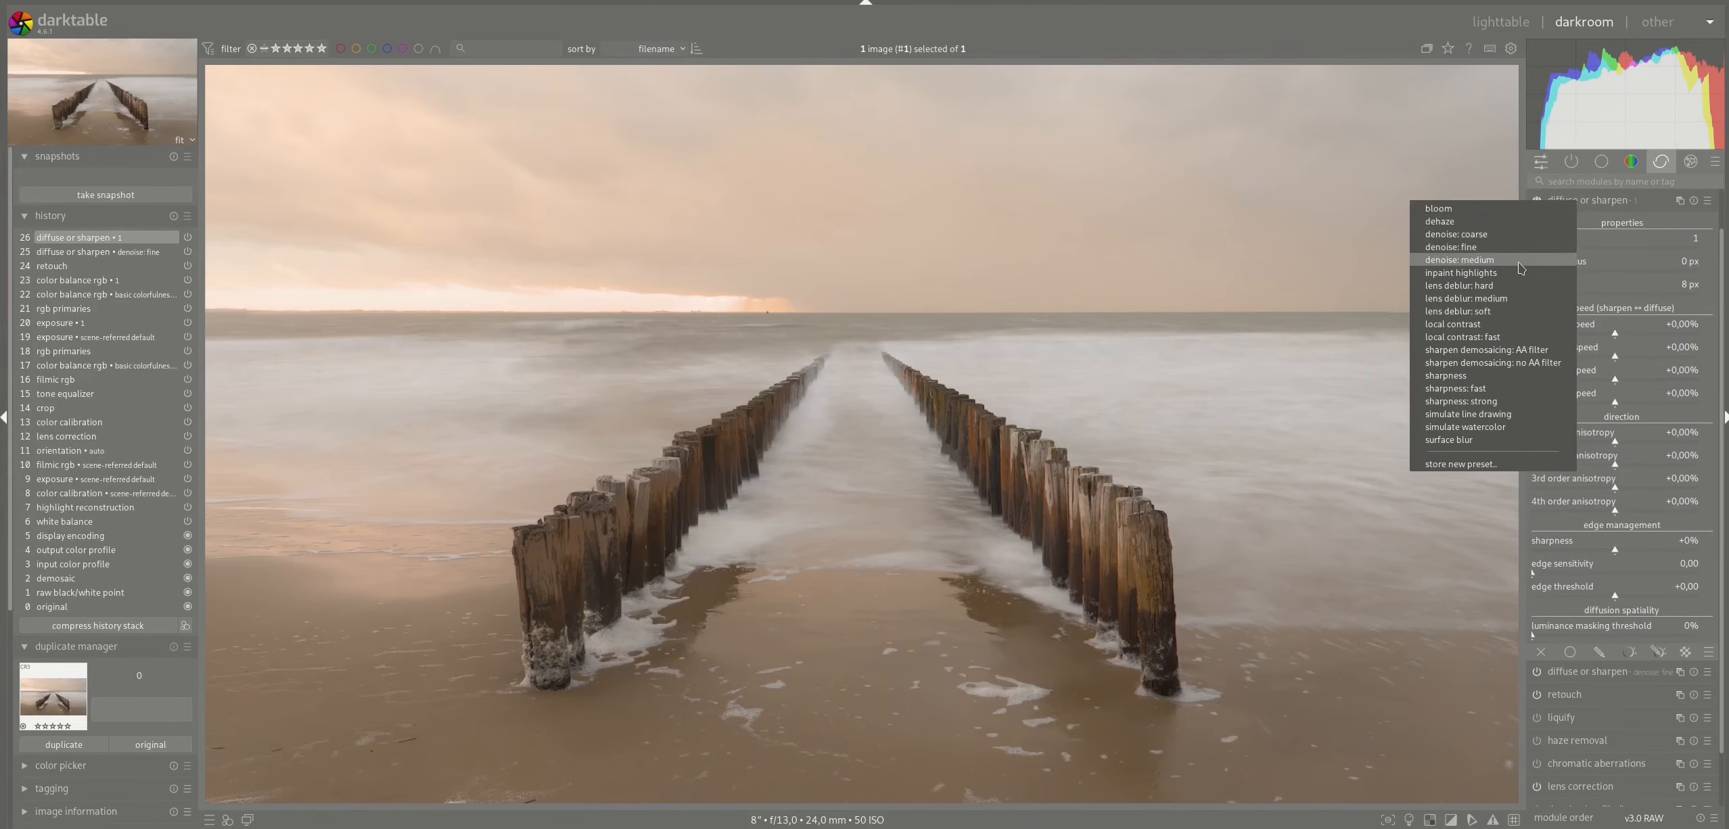
{"action": "left_click", "coordinate": [1499, 326]}
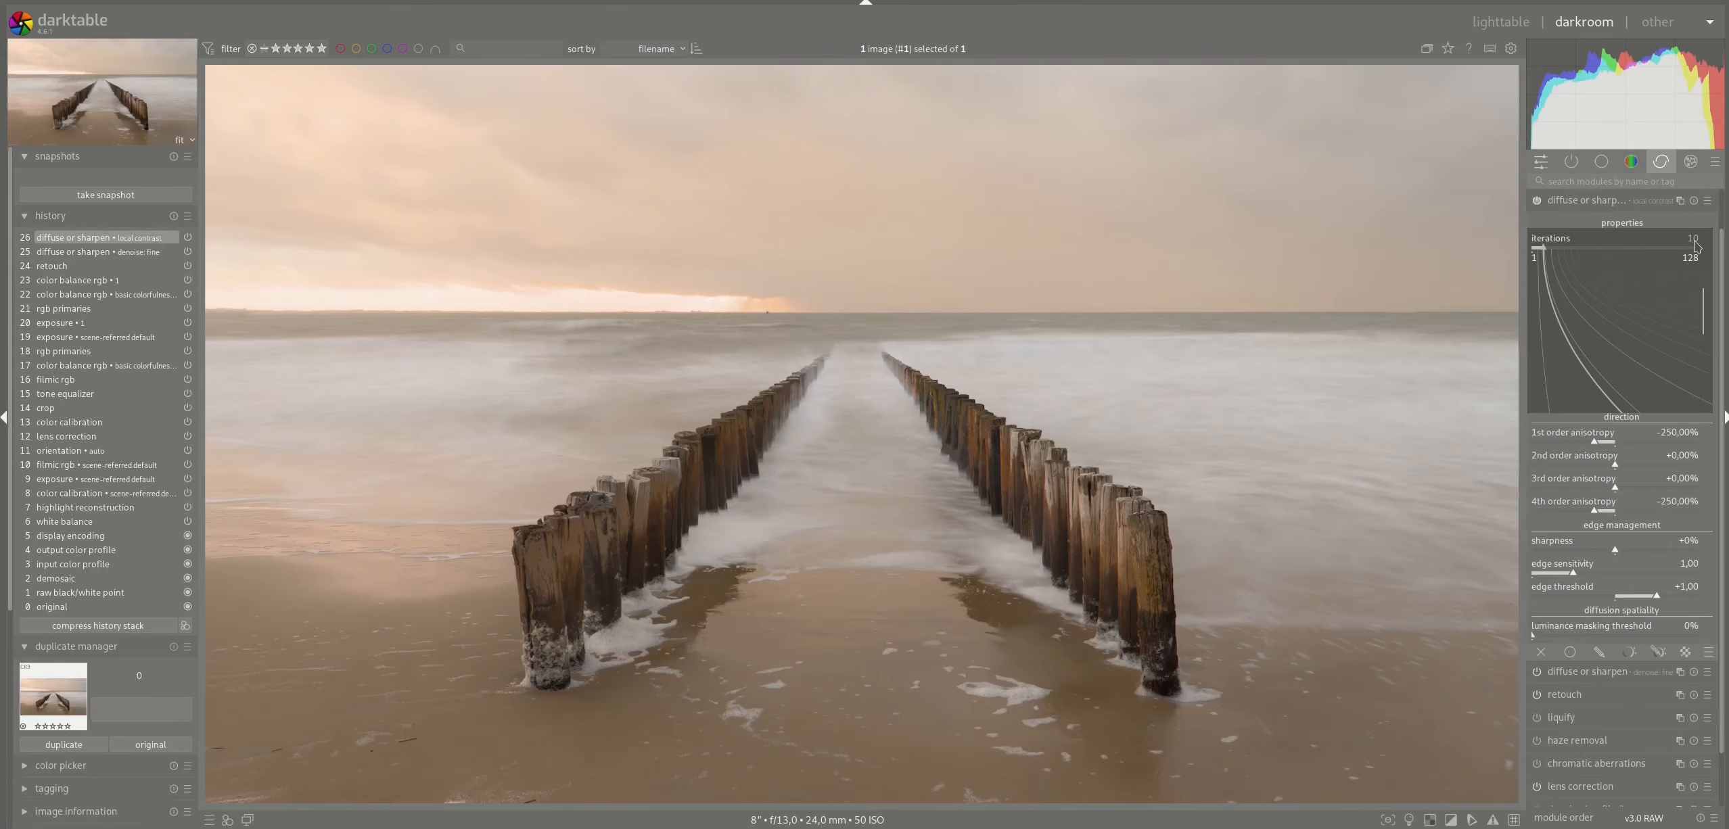
{"action": "type", "text": "25"}
{"action": "key", "text": "Return"}
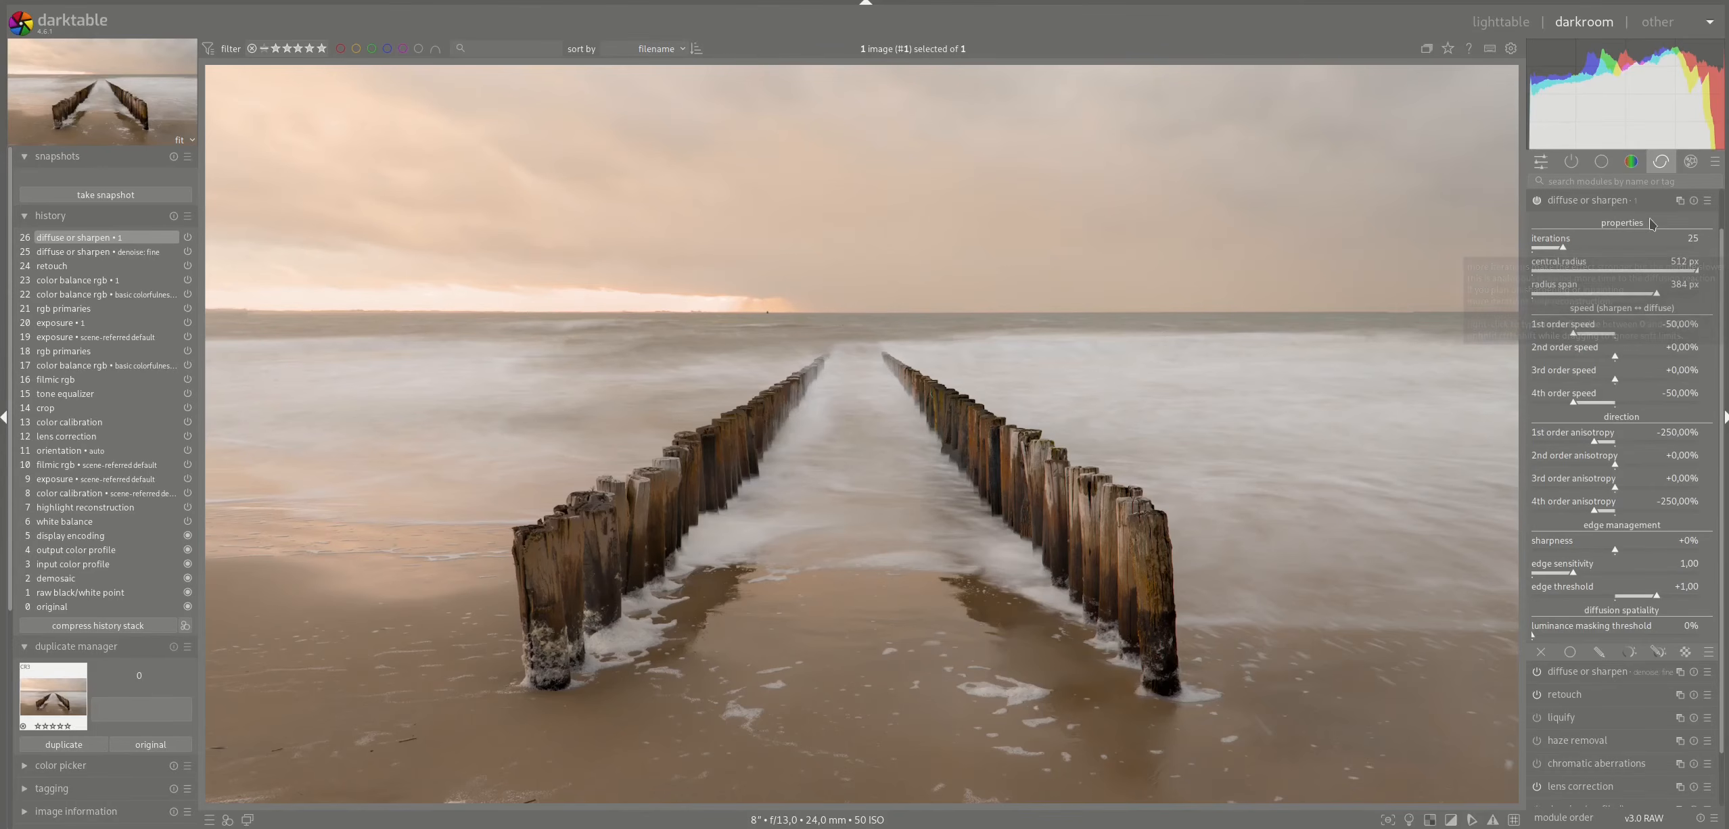
{"action": "left_click", "coordinate": [1631, 205]}
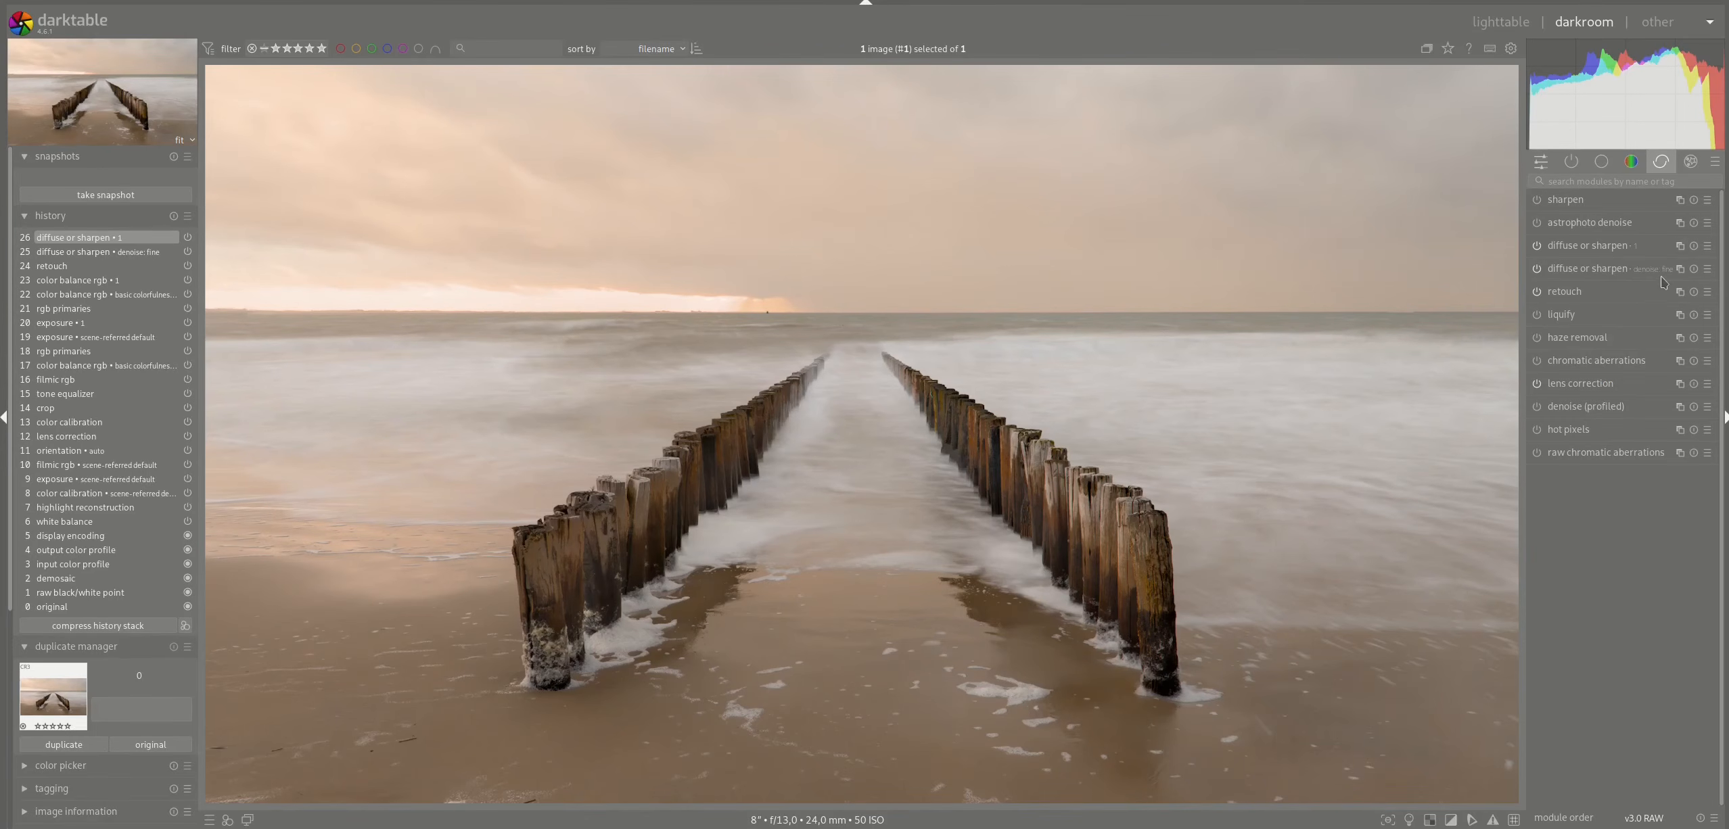
- Add a third diffuse or sharpen instance and apply the lens deblur: medium preset after trying lens deblur: soft
{"action": "right_click", "coordinate": [1679, 246]}
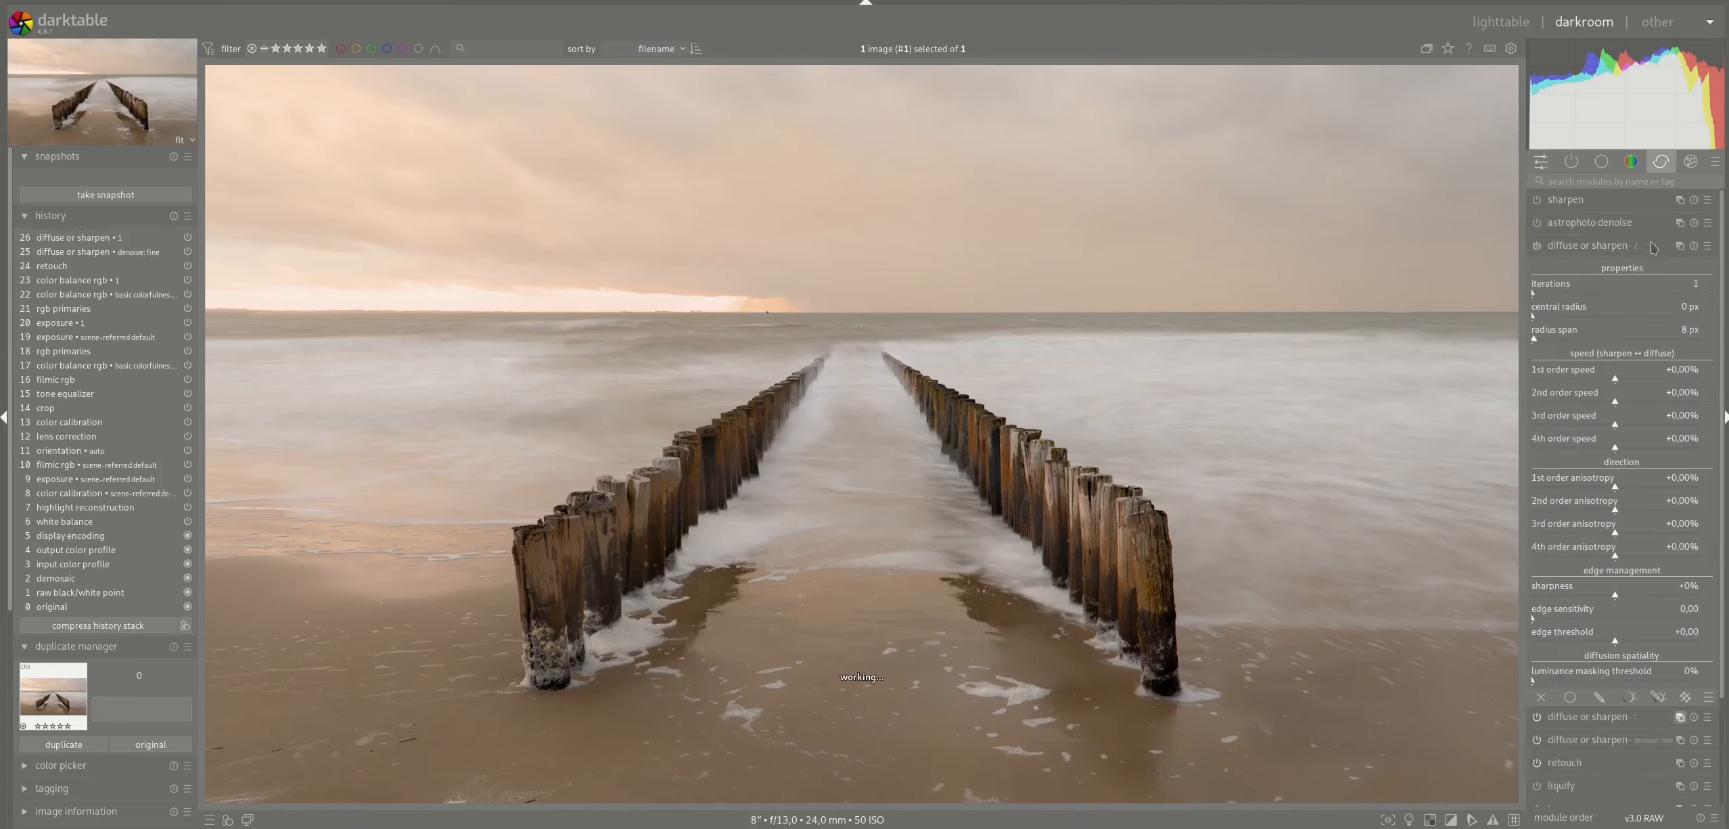
{"action": "right_click", "coordinate": [1583, 206]}
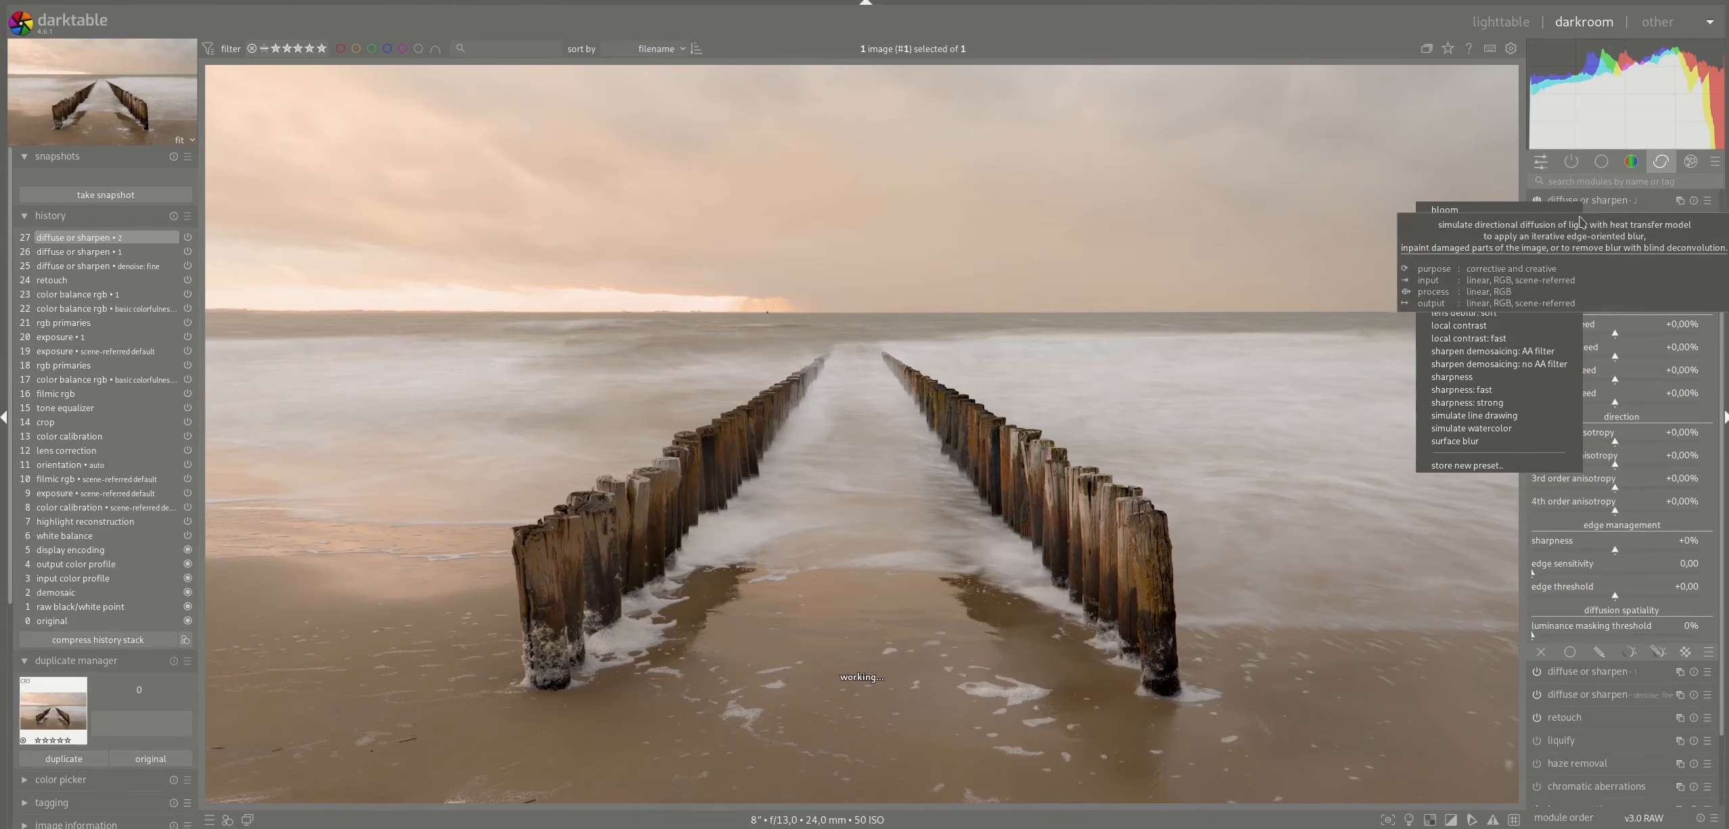
{"action": "left_click", "coordinate": [1530, 317]}
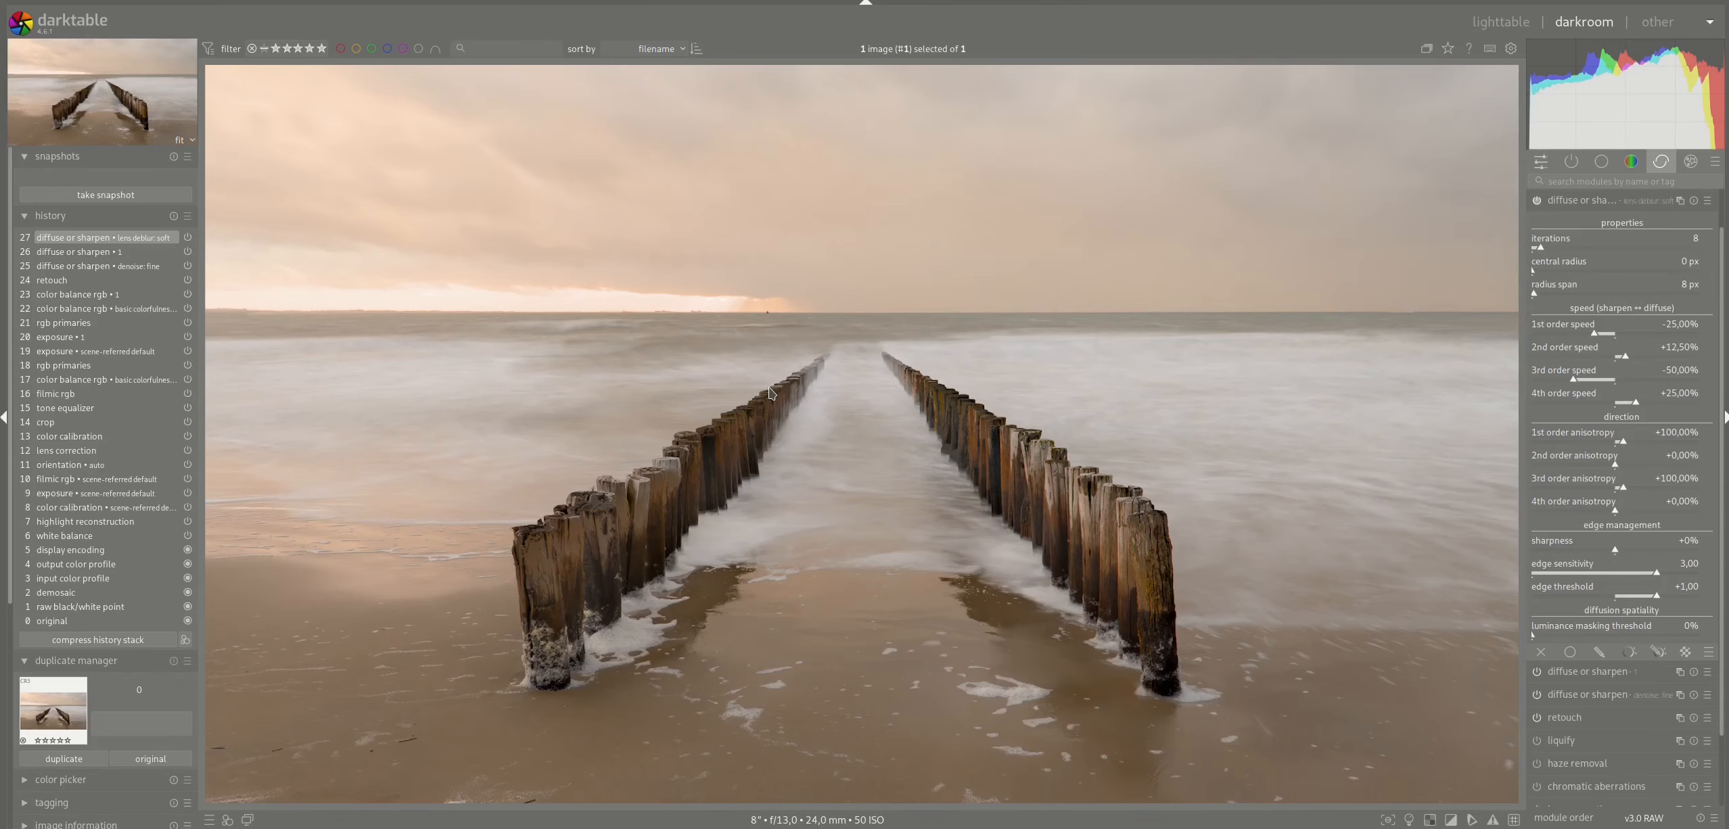
{"action": "right_click", "coordinate": [1596, 207]}
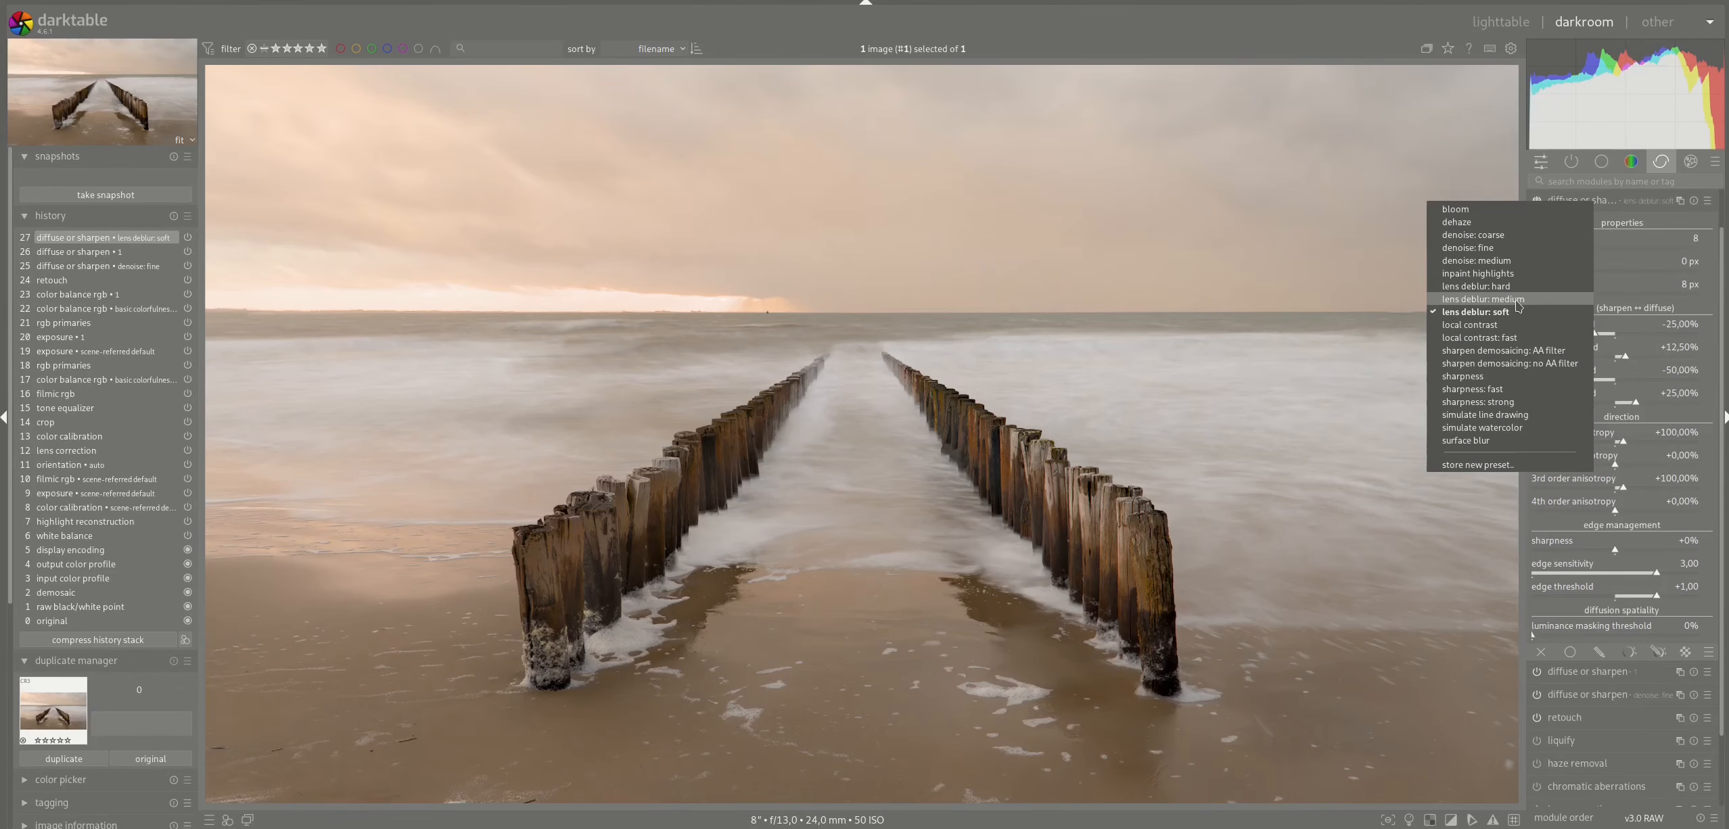
{"action": "left_click", "coordinate": [1482, 299]}
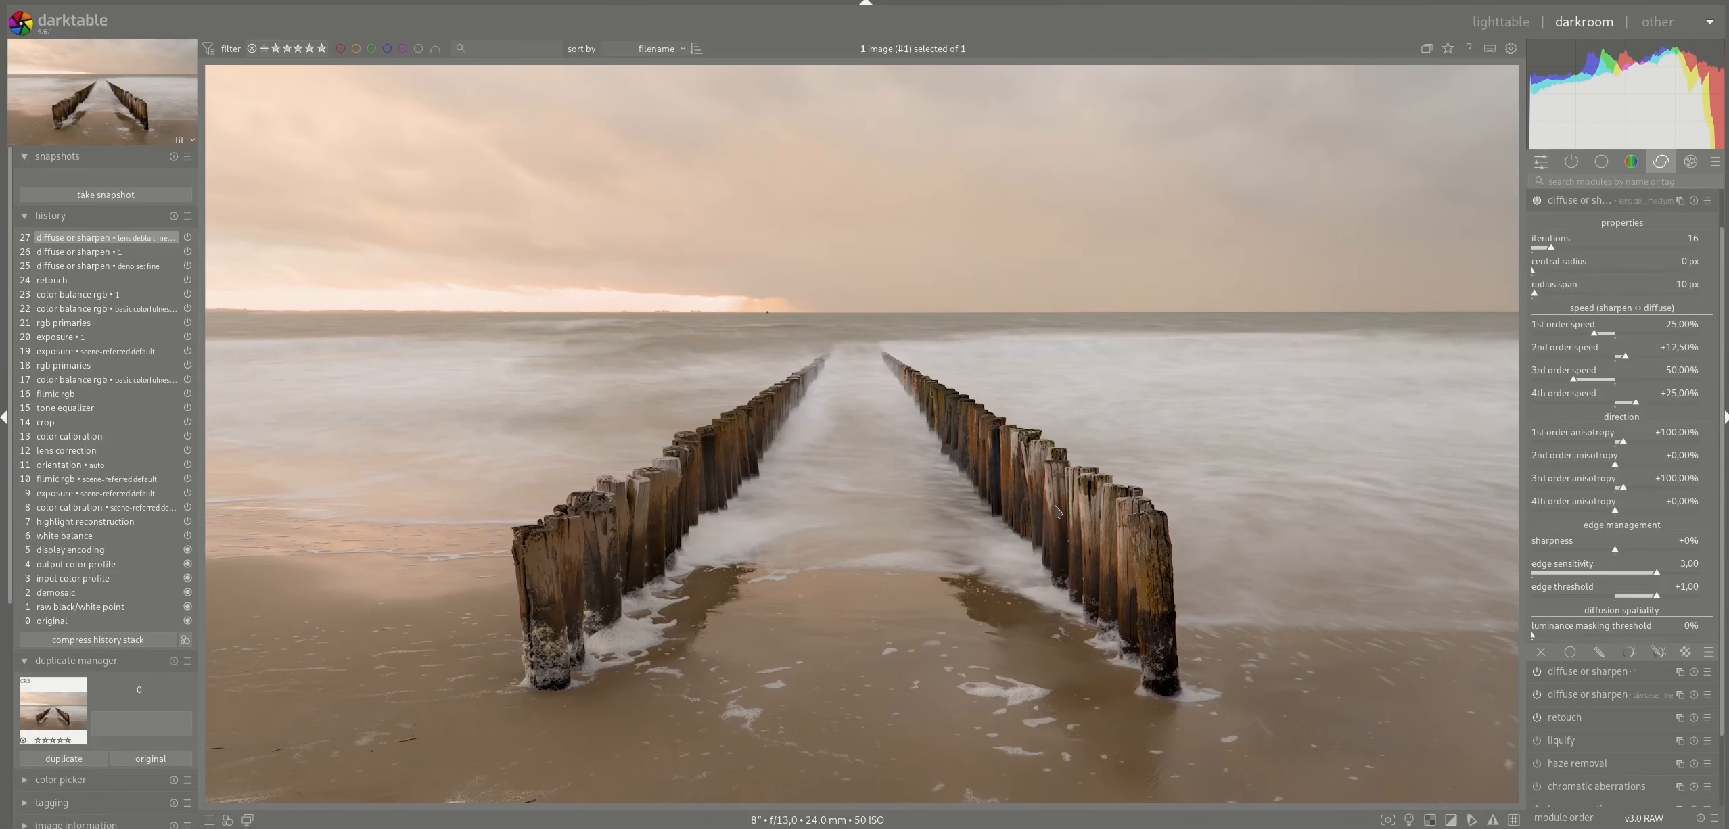
{"action": "scroll", "coordinate": [1057, 510], "scroll_direction": "up", "scroll_amount": 2}
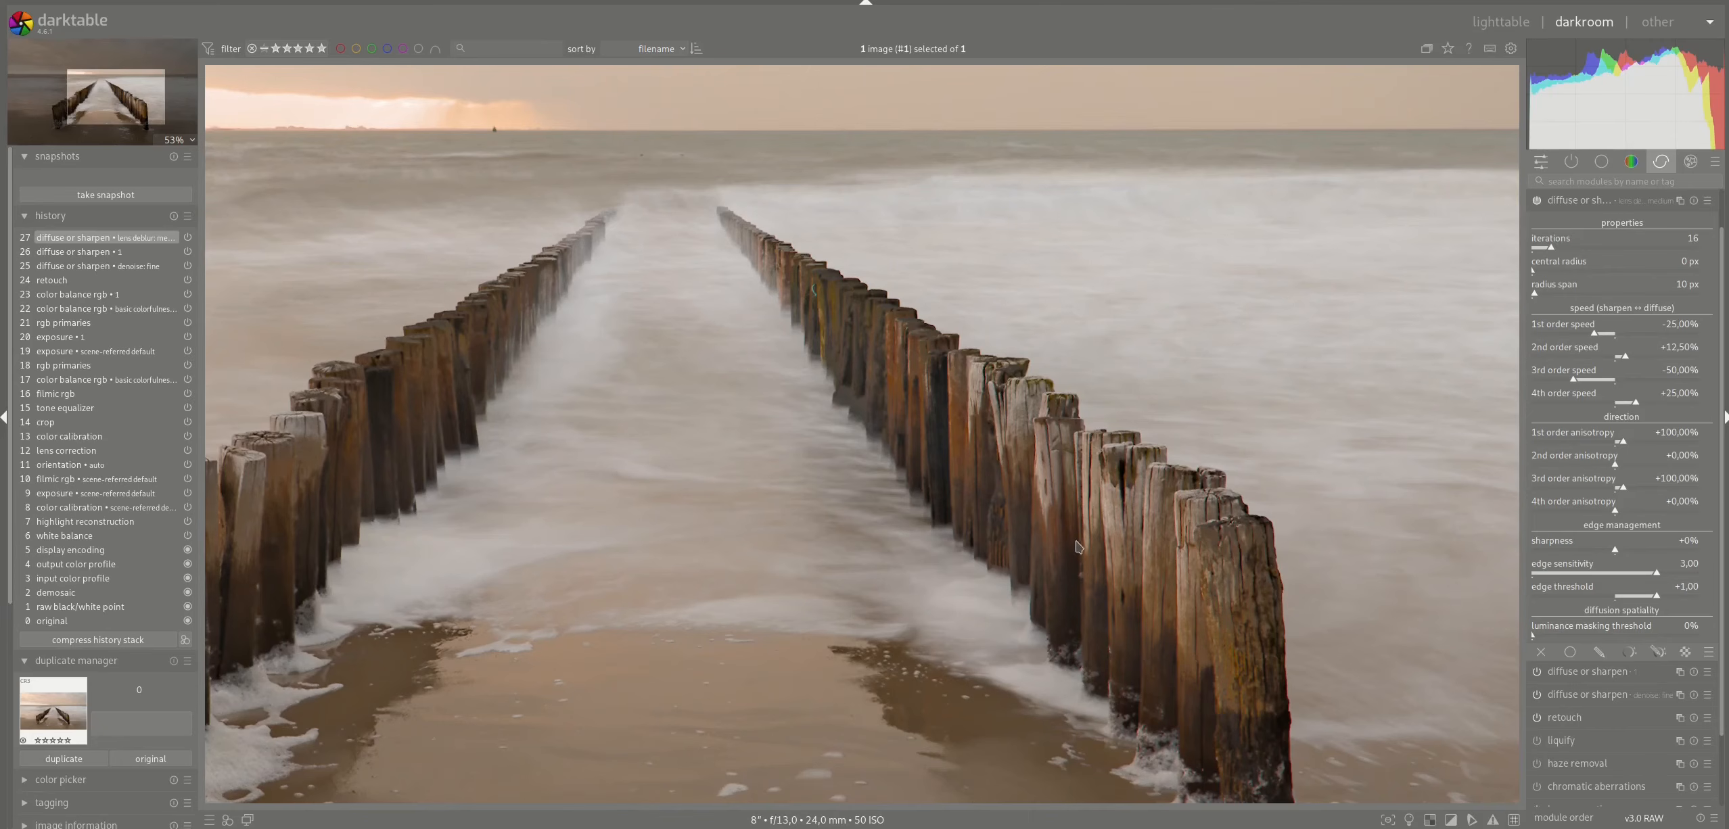
{"action": "scroll", "coordinate": [679, 544], "scroll_direction": "down", "scroll_amount": 2}
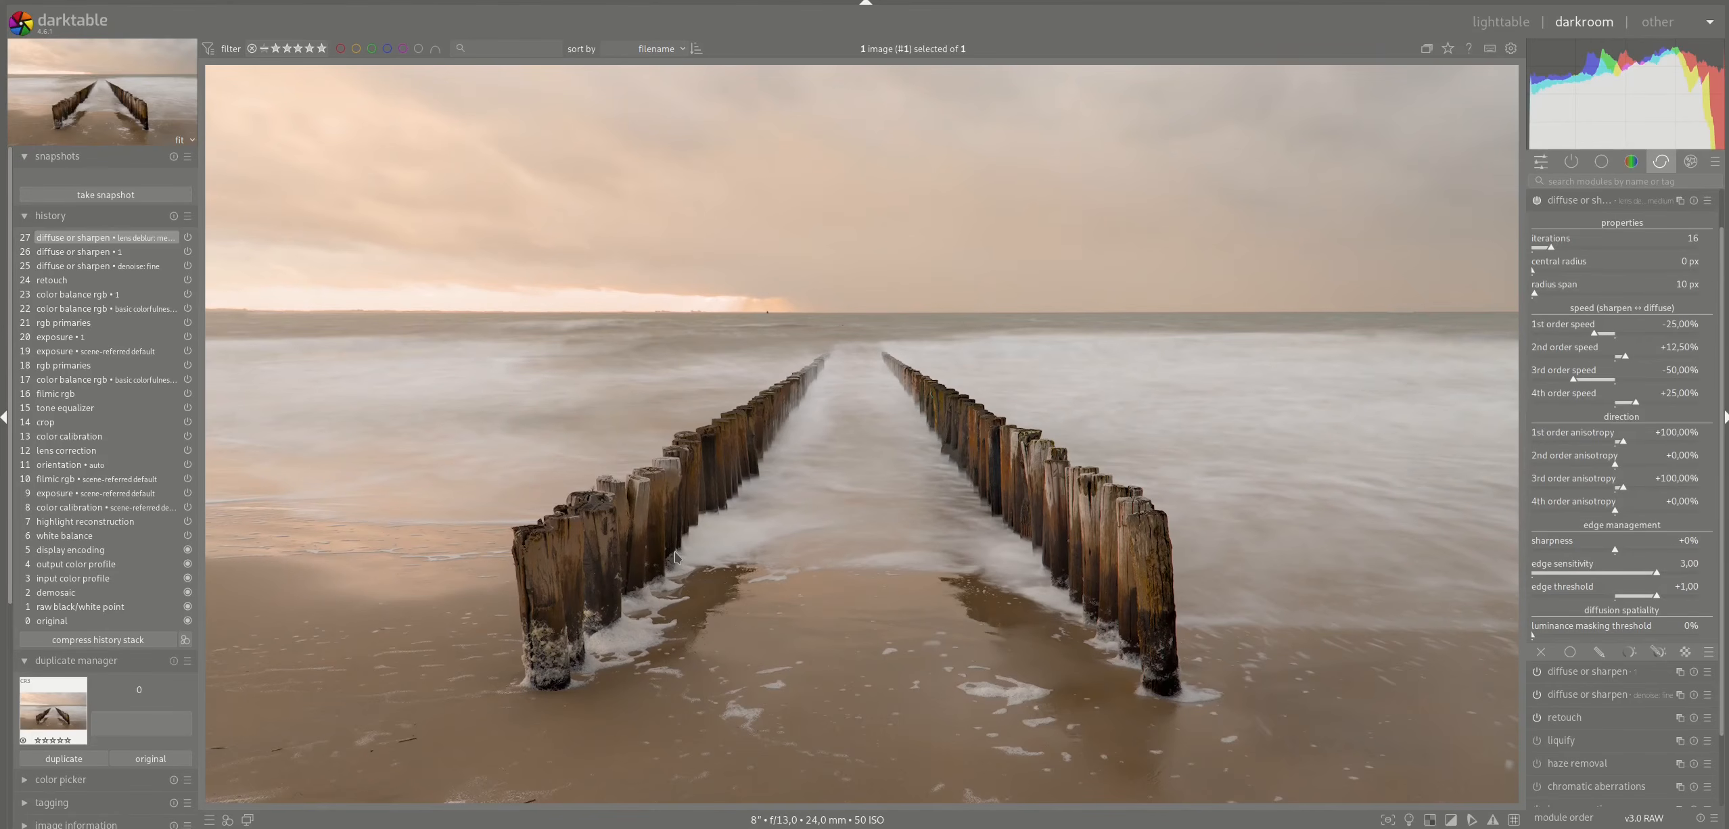
{"action": "left_click", "coordinate": [1582, 200]}
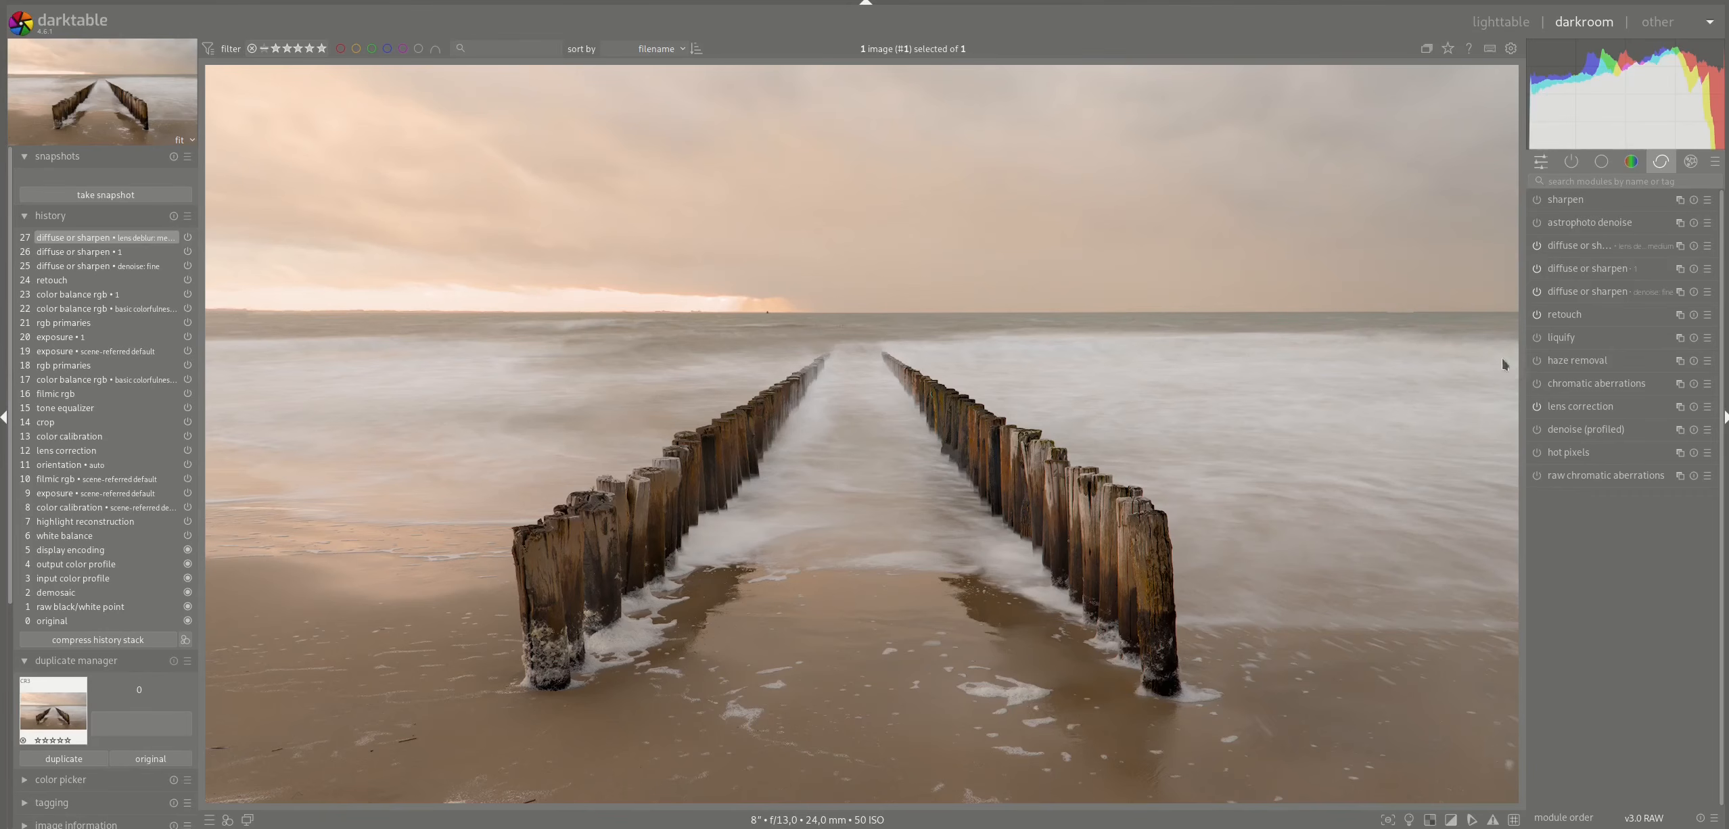
- Compress the history stack and take a snapshot of the edited image
{"action": "left_click", "coordinate": [146, 641]}
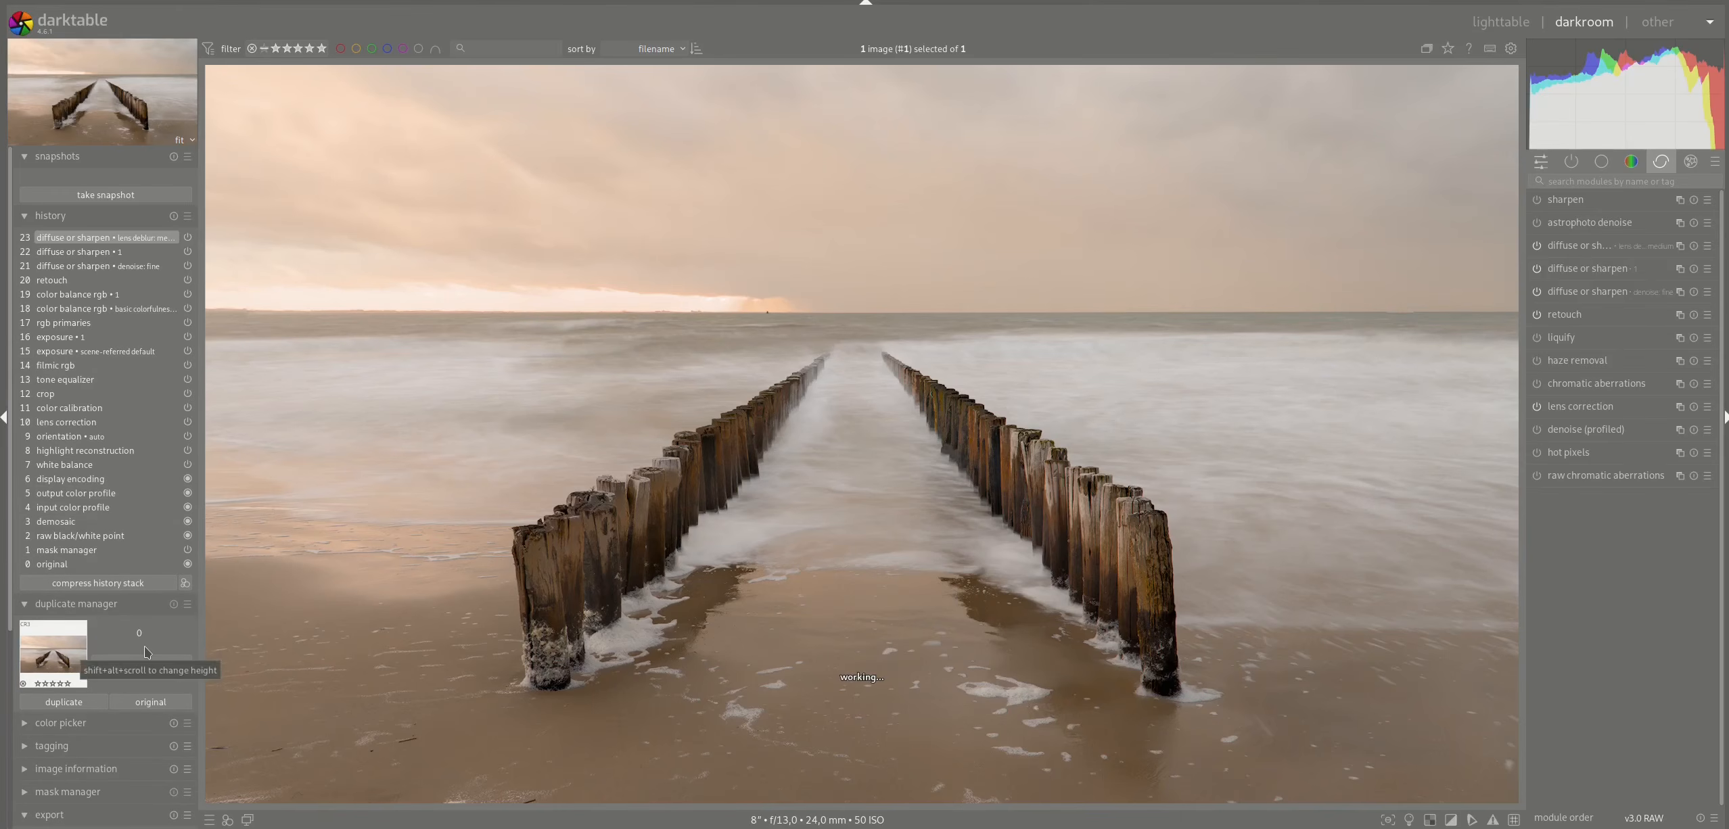
{"action": "left_click", "coordinate": [126, 196]}
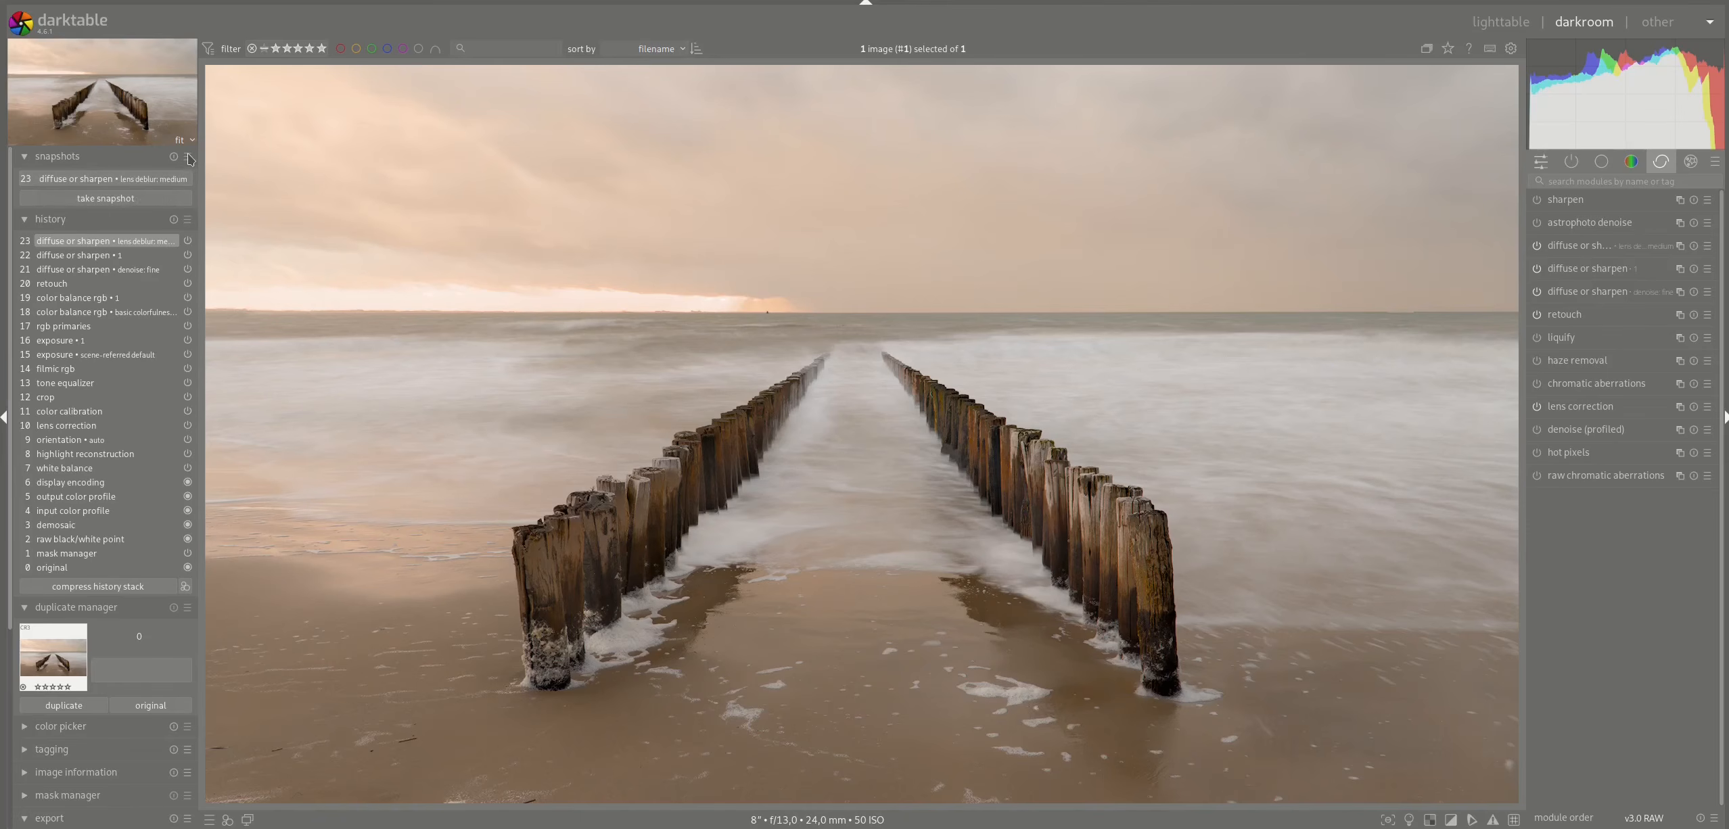
{"action": "left_click", "coordinate": [108, 182]}
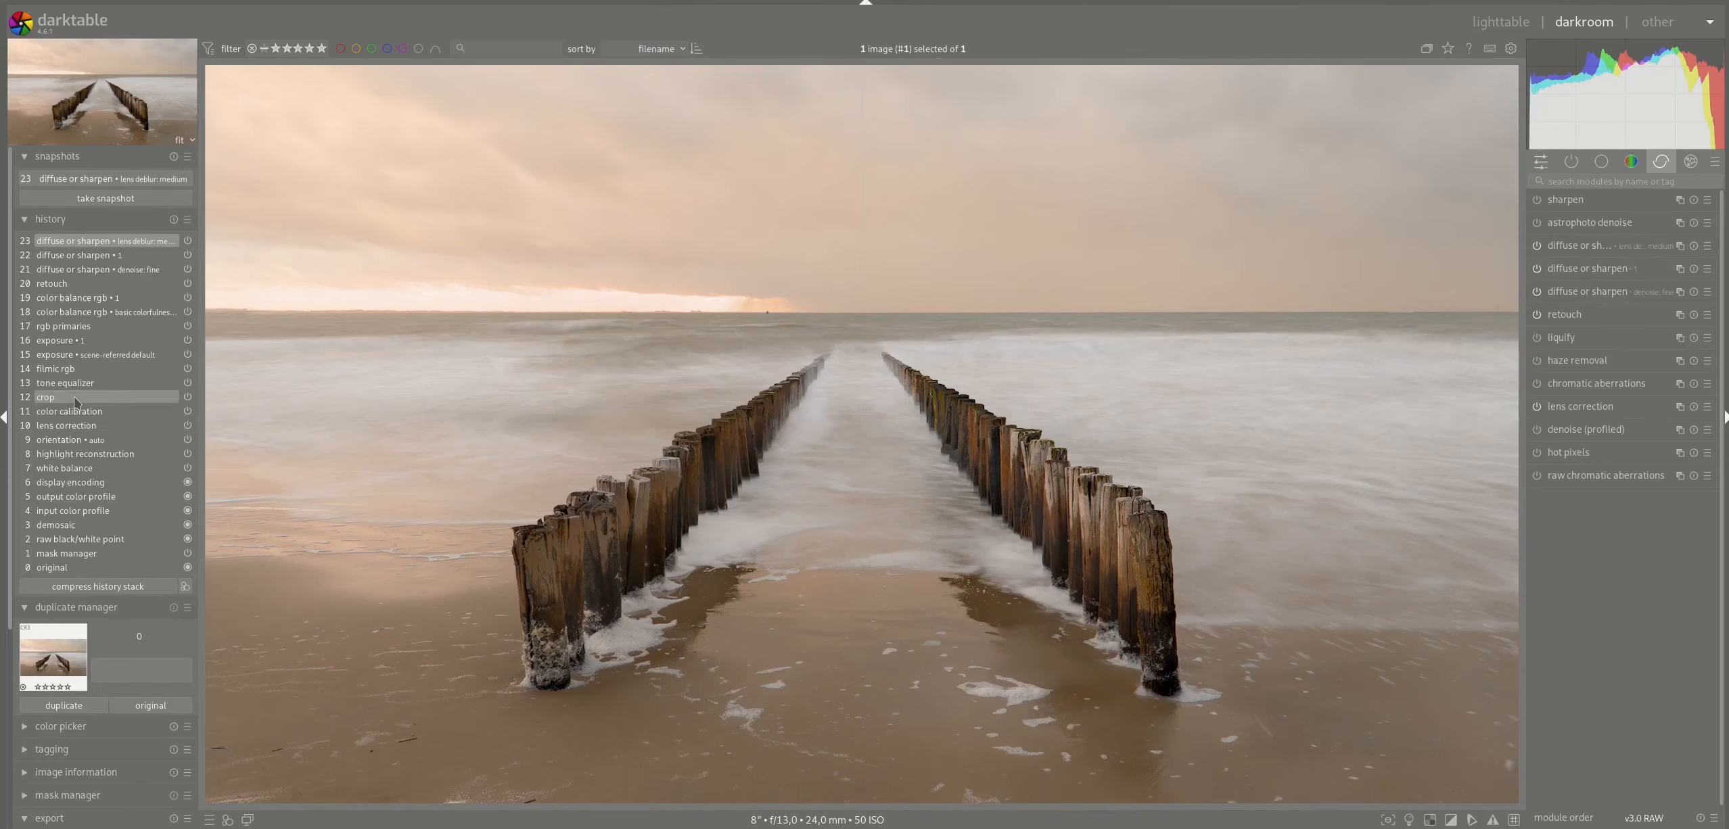
- Compare the snapshot with the crop stage of the history across the whole image, and return to the latest edit
{"action": "left_click", "coordinate": [76, 398]}
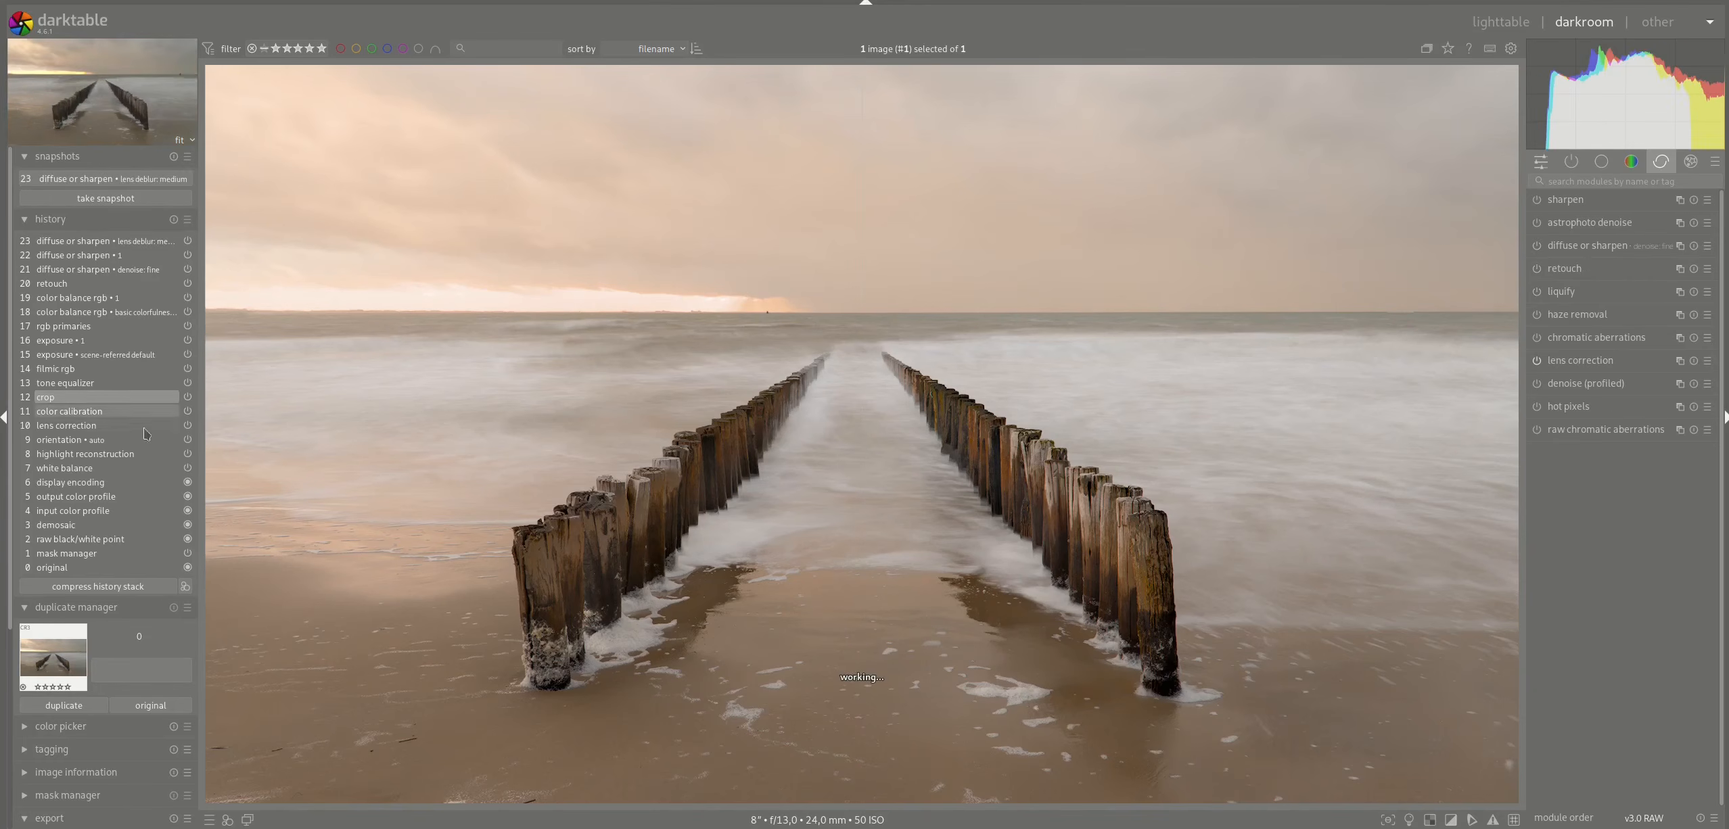
{"action": "left_click", "coordinate": [89, 180]}
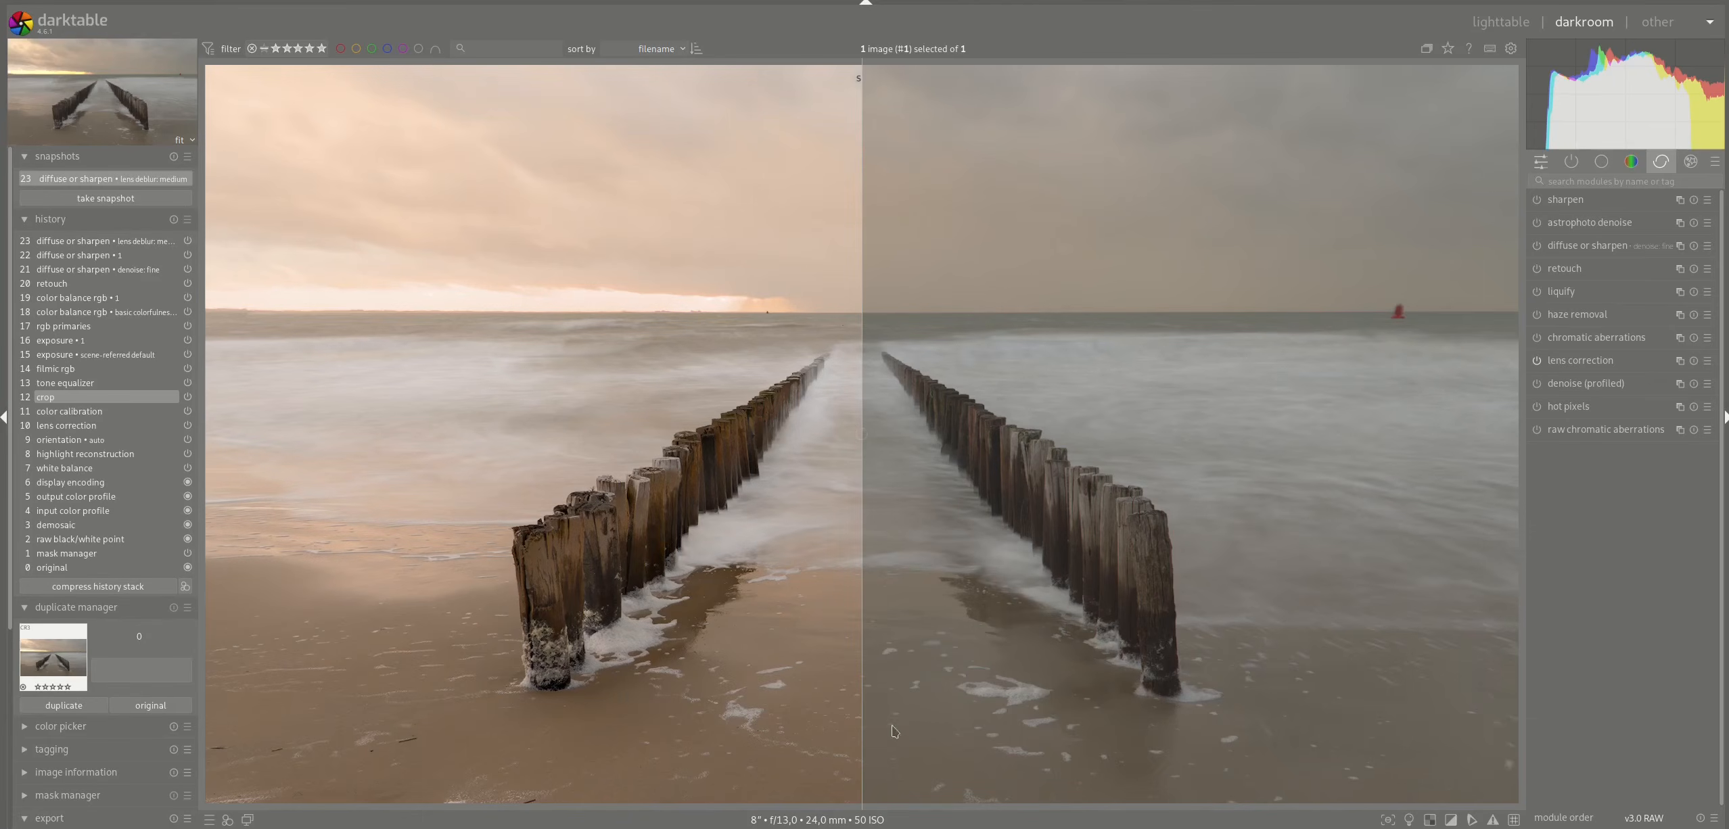
{"action": "left_click_drag", "start_coordinate": [863, 744], "coordinate": [186, 773]}
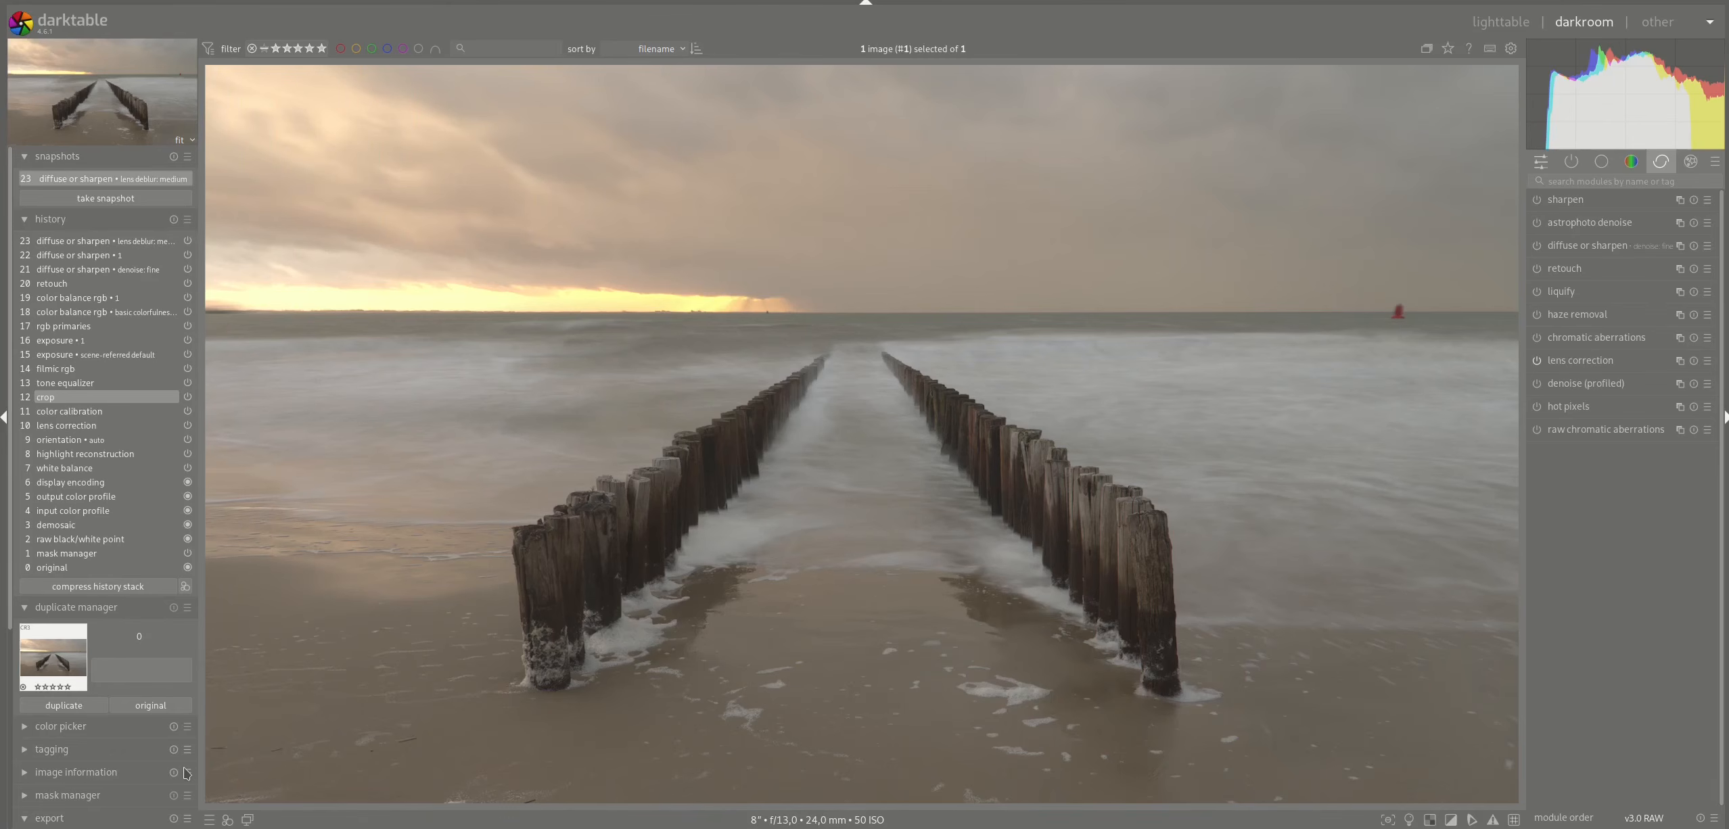
{"action": "mouse_move", "coordinate": [186, 773]}
{"action": "left_mouse_down"}
{"action": "mouse_move", "coordinate": [1514, 793]}
{"action": "mouse_move", "coordinate": [502, 777]}
{"action": "mouse_move", "coordinate": [4, 685]}
{"action": "mouse_move", "coordinate": [1518, 757]}
{"action": "mouse_move", "coordinate": [205, 777]}
{"action": "mouse_move", "coordinate": [1518, 785]}
{"action": "mouse_move", "coordinate": [949, 813]}
{"action": "mouse_move", "coordinate": [190, 777]}
{"action": "left_mouse_up"}
{"action": "left_click", "coordinate": [155, 180]}
{"action": "left_click", "coordinate": [108, 241]}
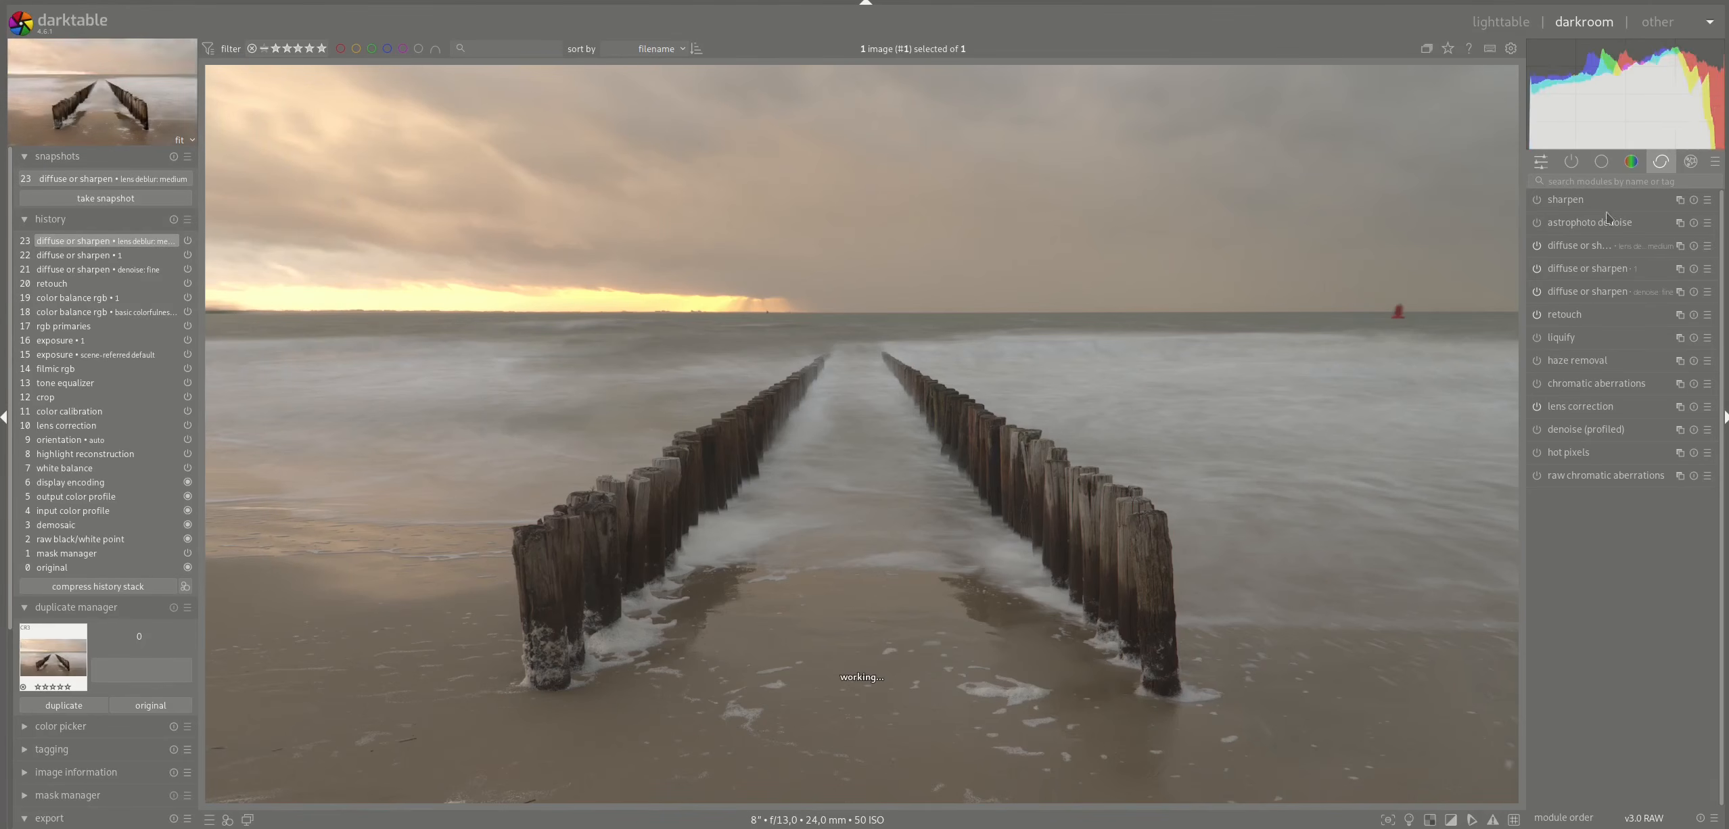
- Duplicate the edited image, disable filmic rgb on the duplicate and enable sigmoid in its place
{"action": "left_click", "coordinate": [1600, 161]}
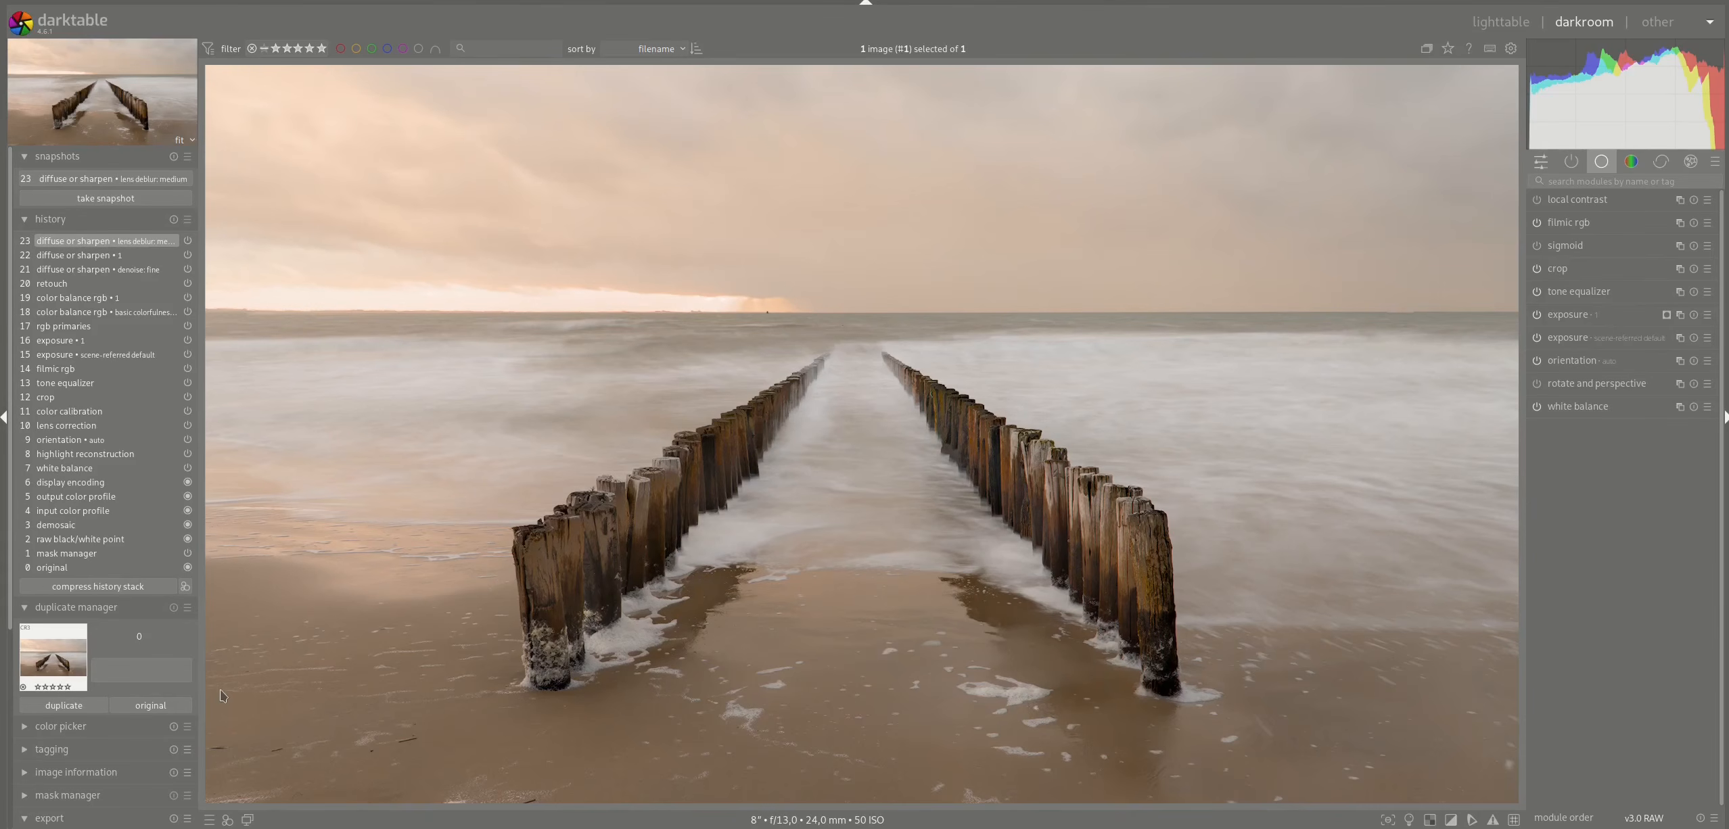
{"action": "left_click", "coordinate": [70, 706]}
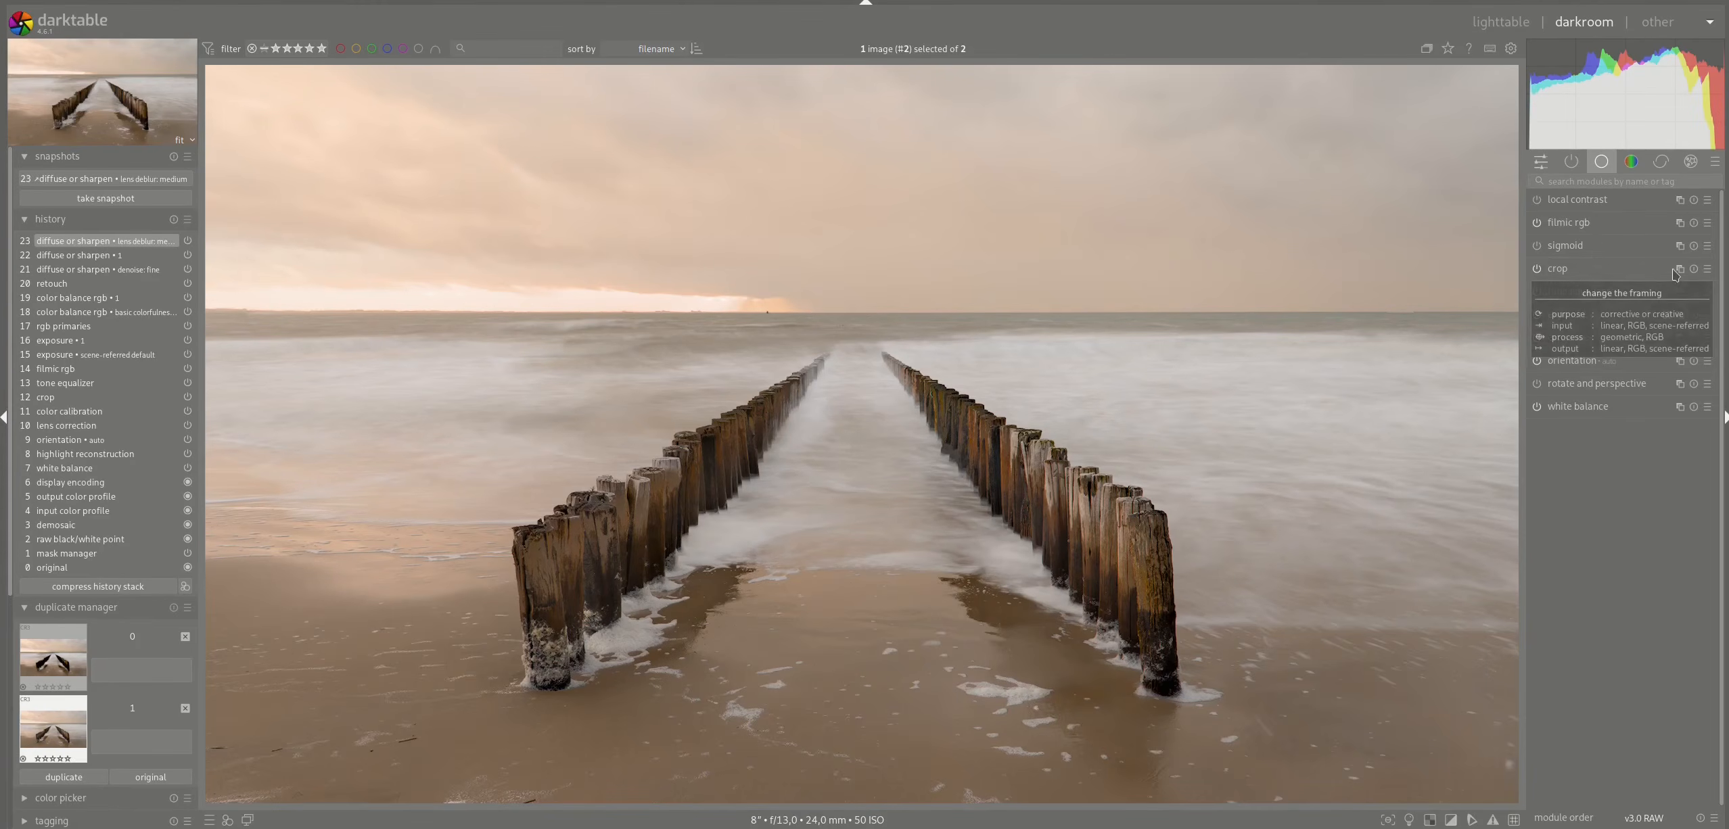
{"action": "left_click", "coordinate": [1537, 223]}
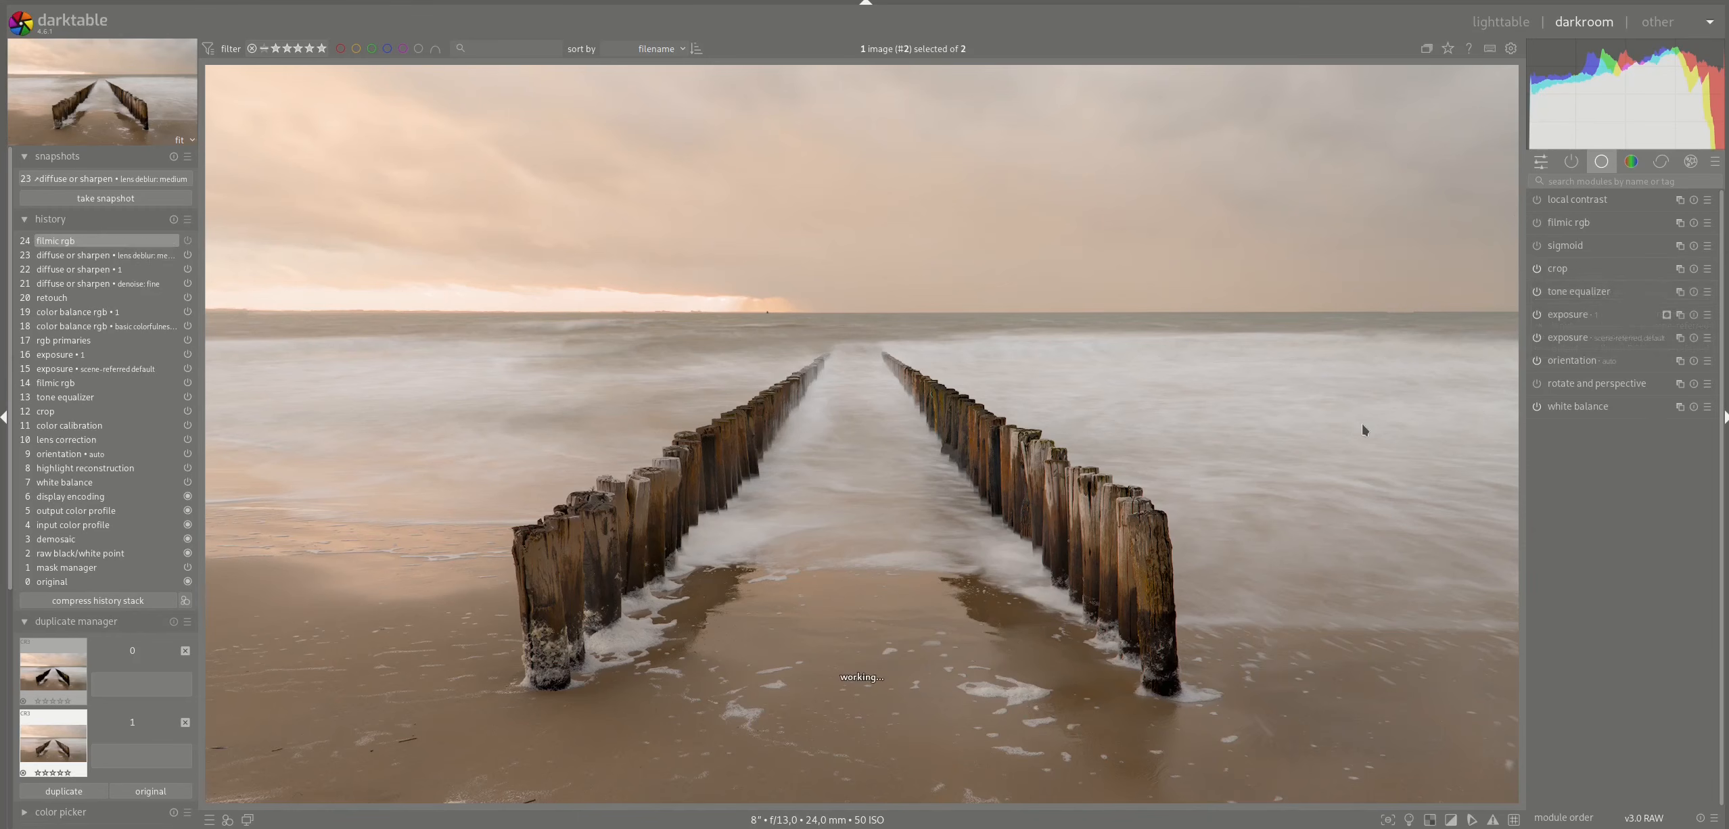
{"action": "left_click", "coordinate": [1536, 247]}
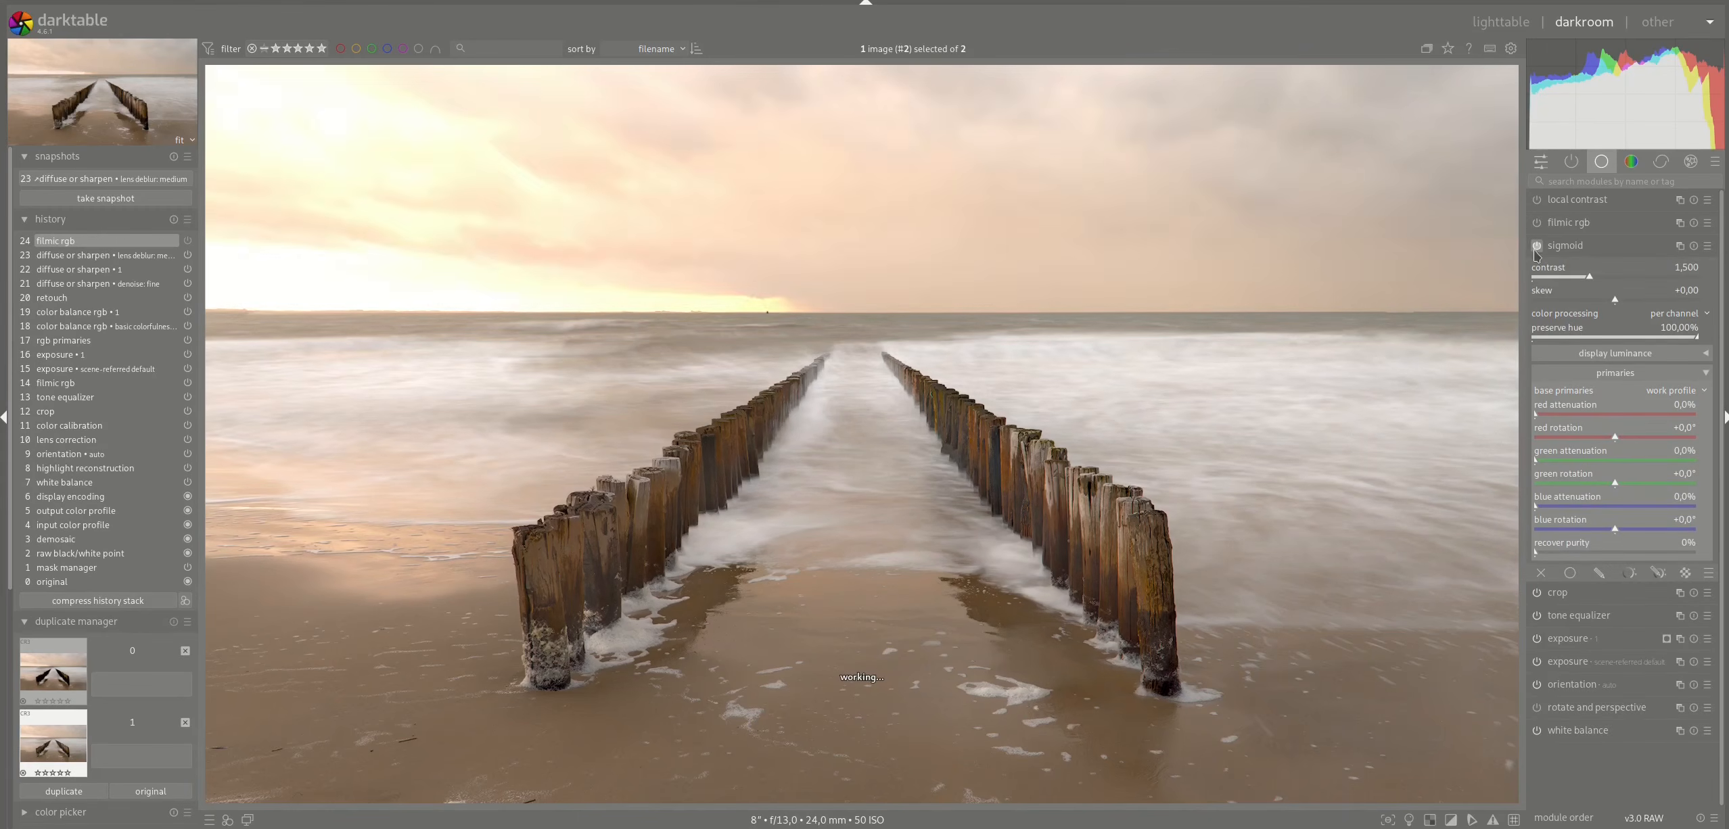
{"action": "left_click", "coordinate": [1536, 249]}
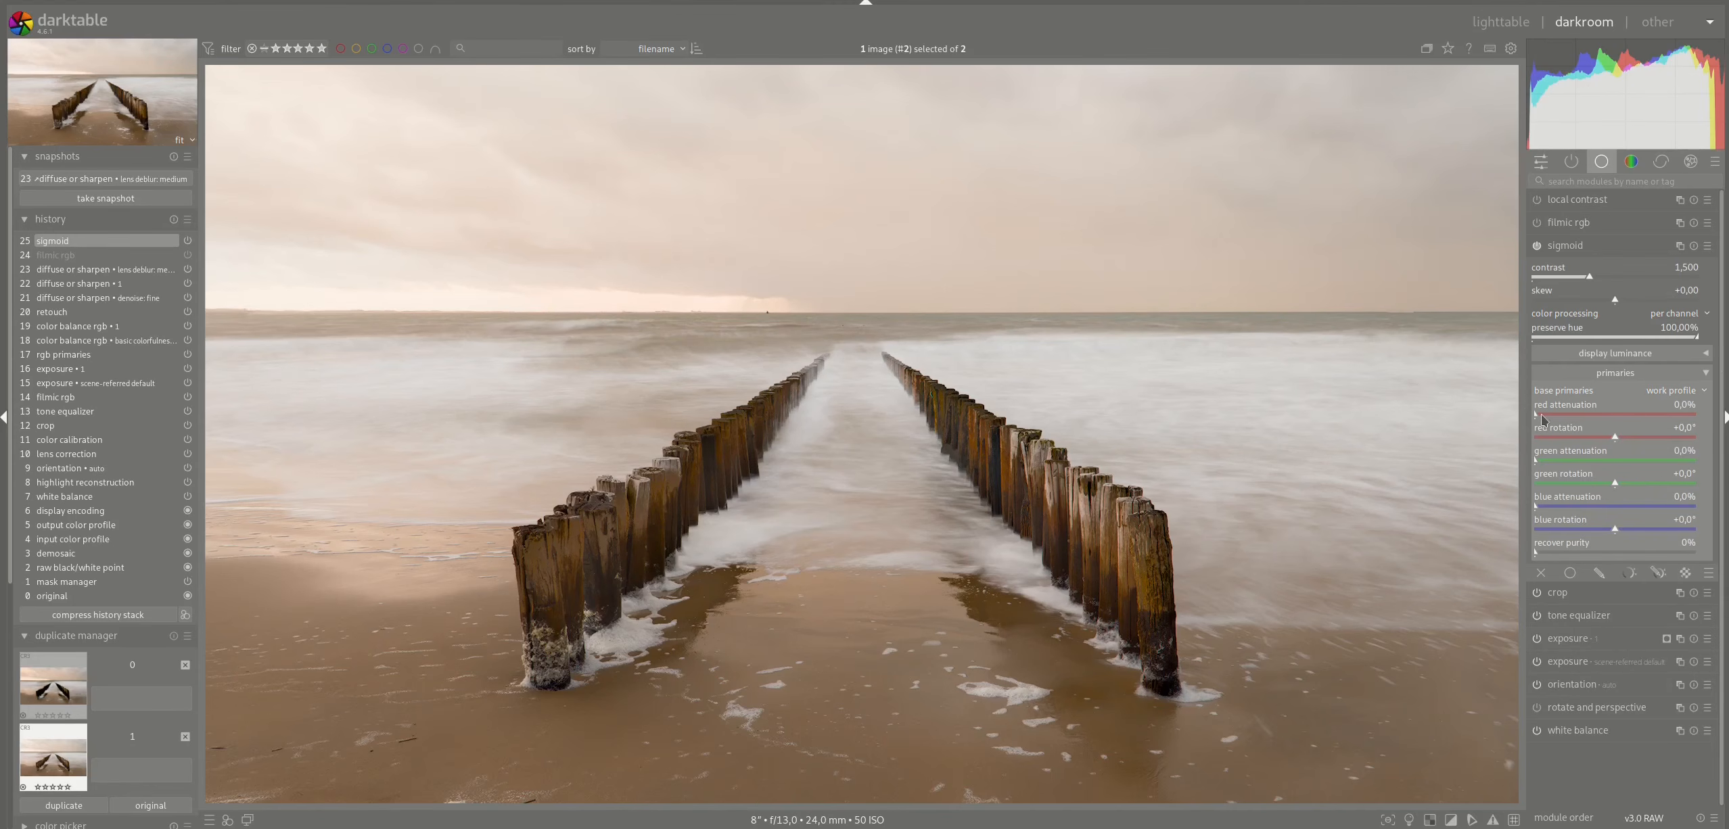
- In sigmoid, set contrast to 1.597 and skew to -0.29, with red attenuation at 7.1% and recover purity at 100%
{"action": "left_click", "coordinate": [1593, 278]}
{"action": "left_click", "coordinate": [1596, 277]}
{"action": "left_click_drag", "start_coordinate": [1539, 420], "coordinate": [1621, 414]}
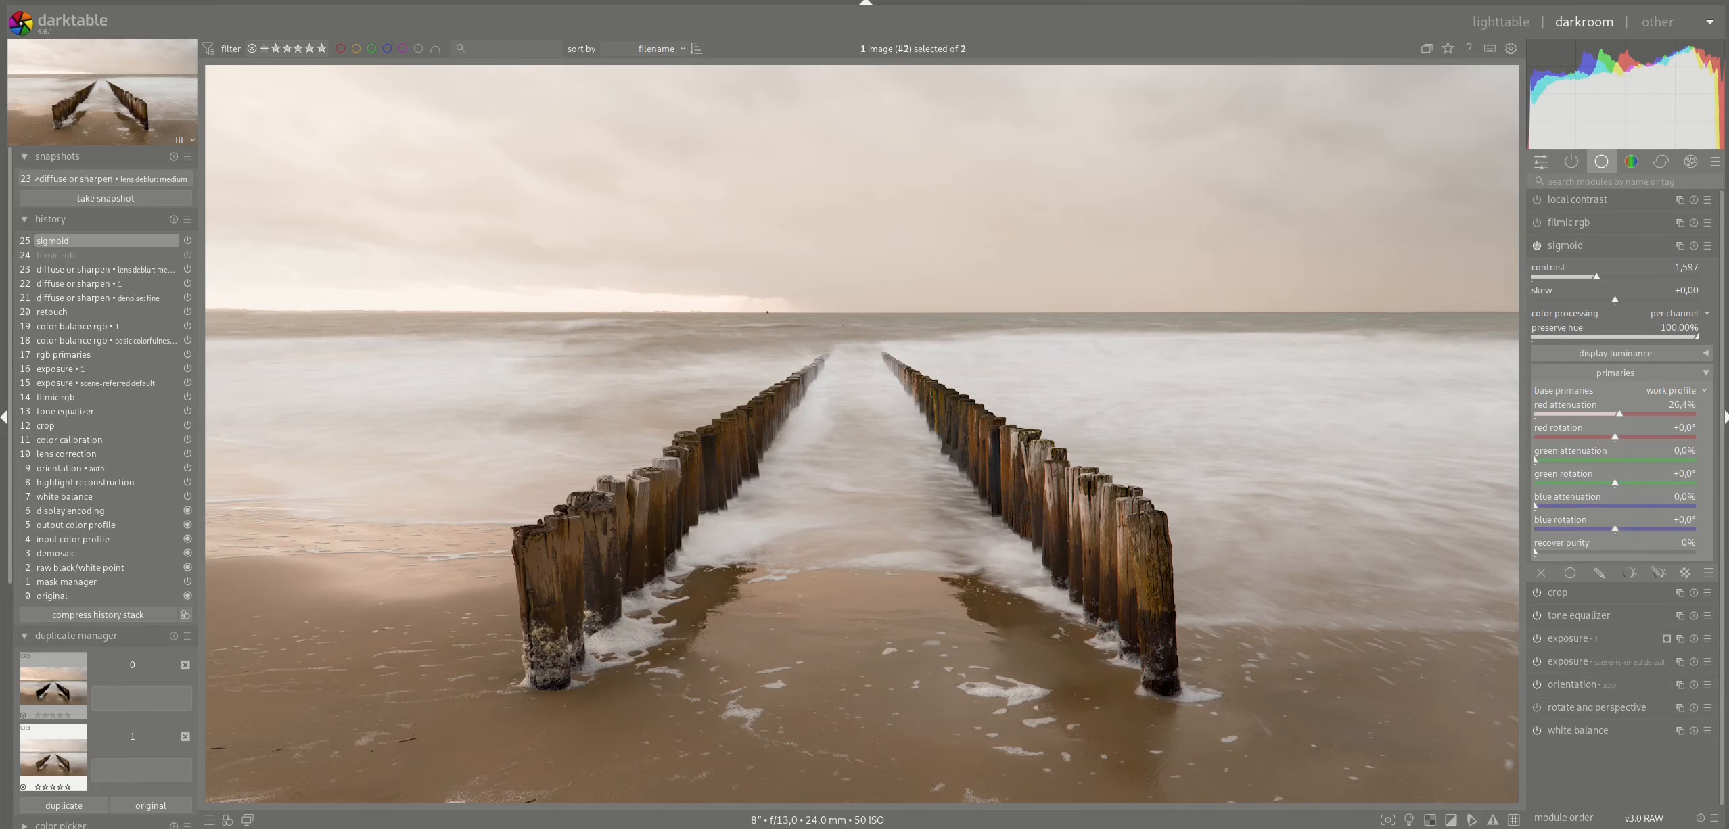
{"action": "left_click_drag", "start_coordinate": [1544, 556], "coordinate": [1697, 557]}
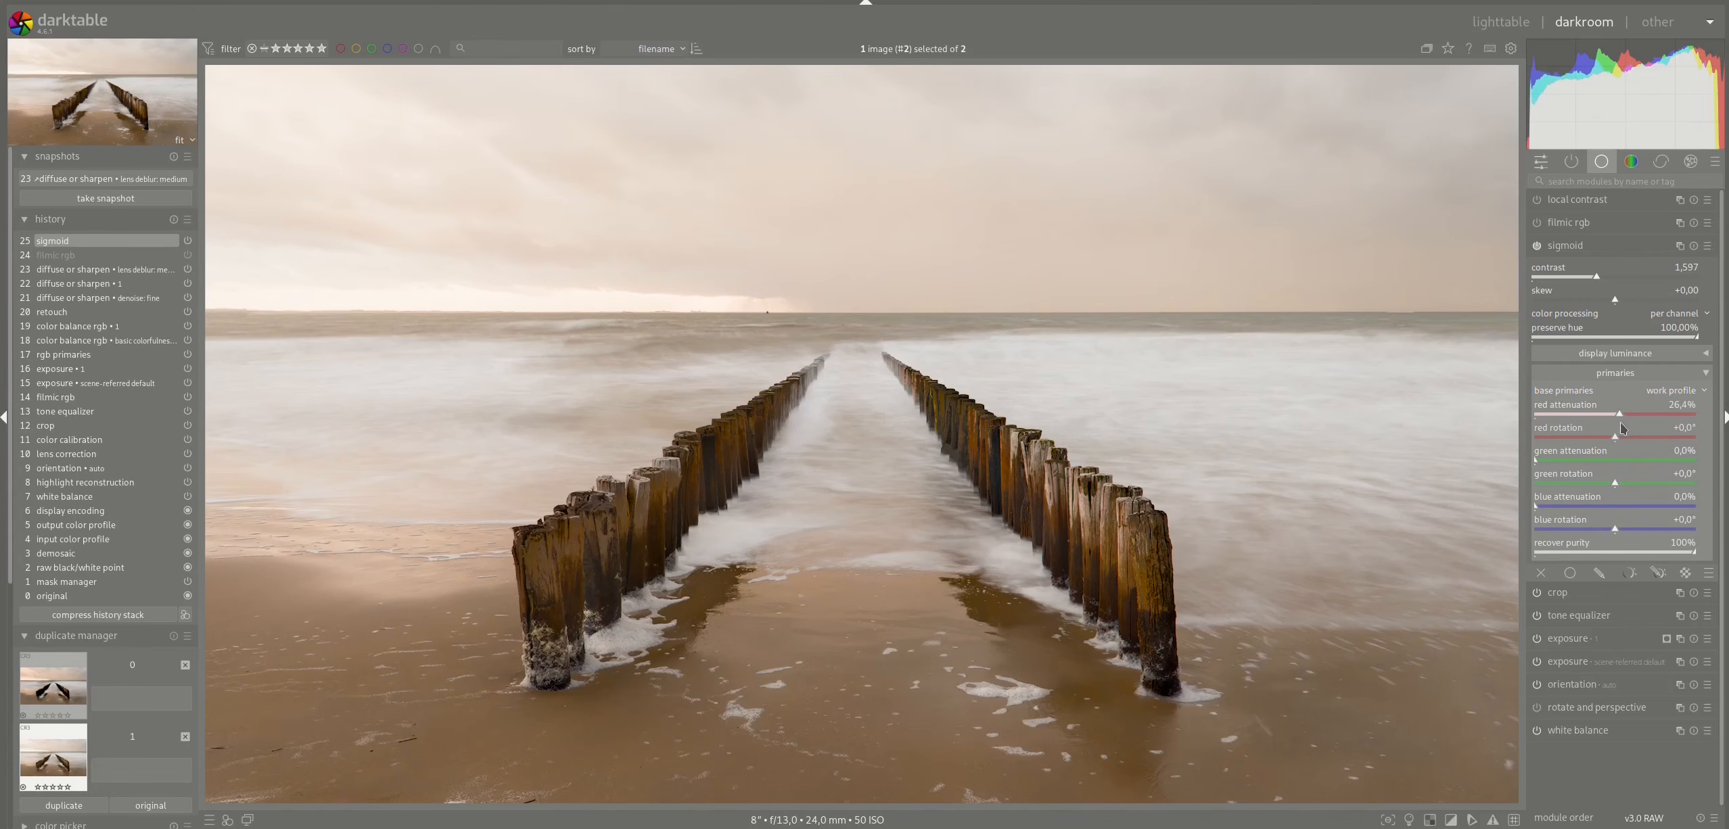
{"action": "left_click_drag", "start_coordinate": [1619, 422], "coordinate": [1555, 419]}
{"action": "left_click_drag", "start_coordinate": [1614, 306], "coordinate": [1591, 304]}
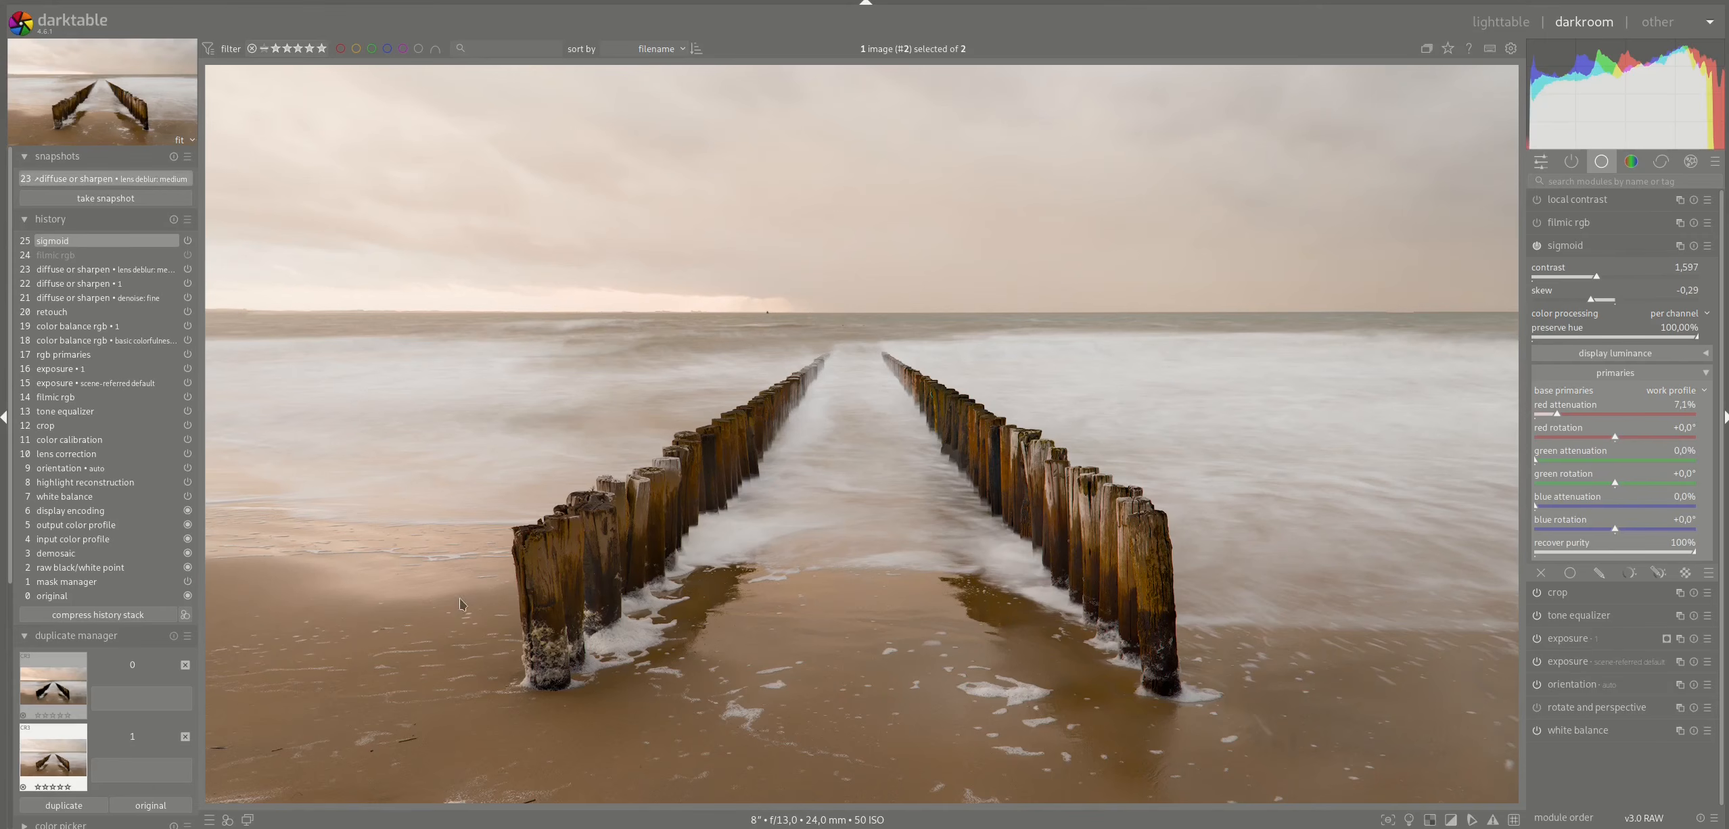
- Compare the sigmoid version with the filmic snapshot by sweeping the split line back and forth across the image
{"action": "left_click_drag", "start_coordinate": [208, 782], "coordinate": [853, 812]}
{"action": "left_click", "coordinate": [87, 183]}
{"action": "left_click", "coordinate": [87, 180]}
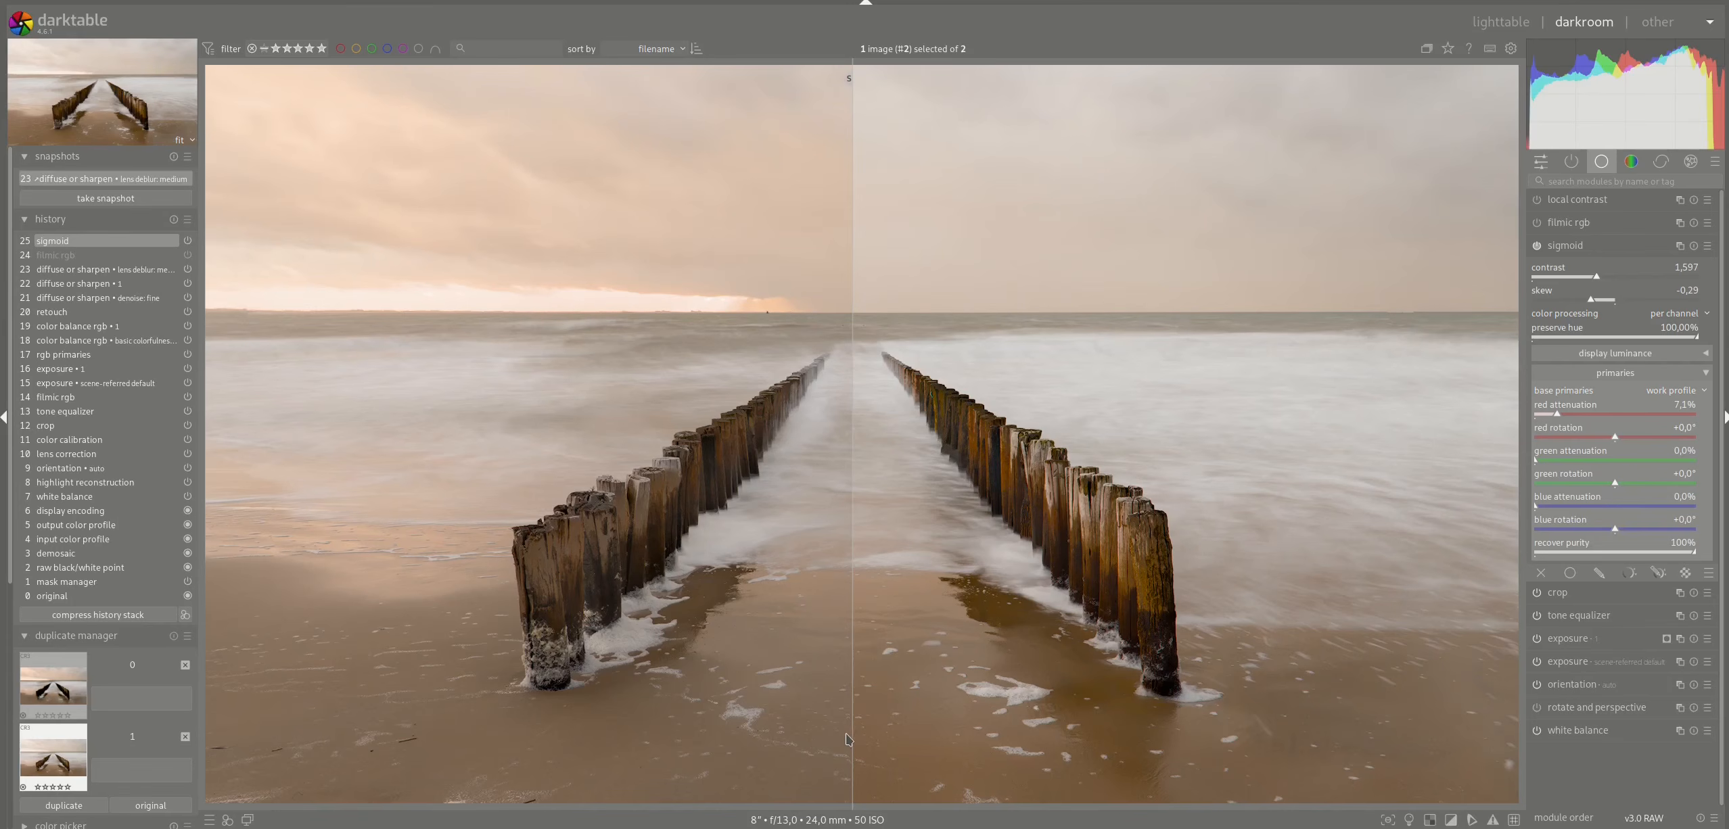
{"action": "left_click_drag", "start_coordinate": [847, 738], "coordinate": [202, 764]}
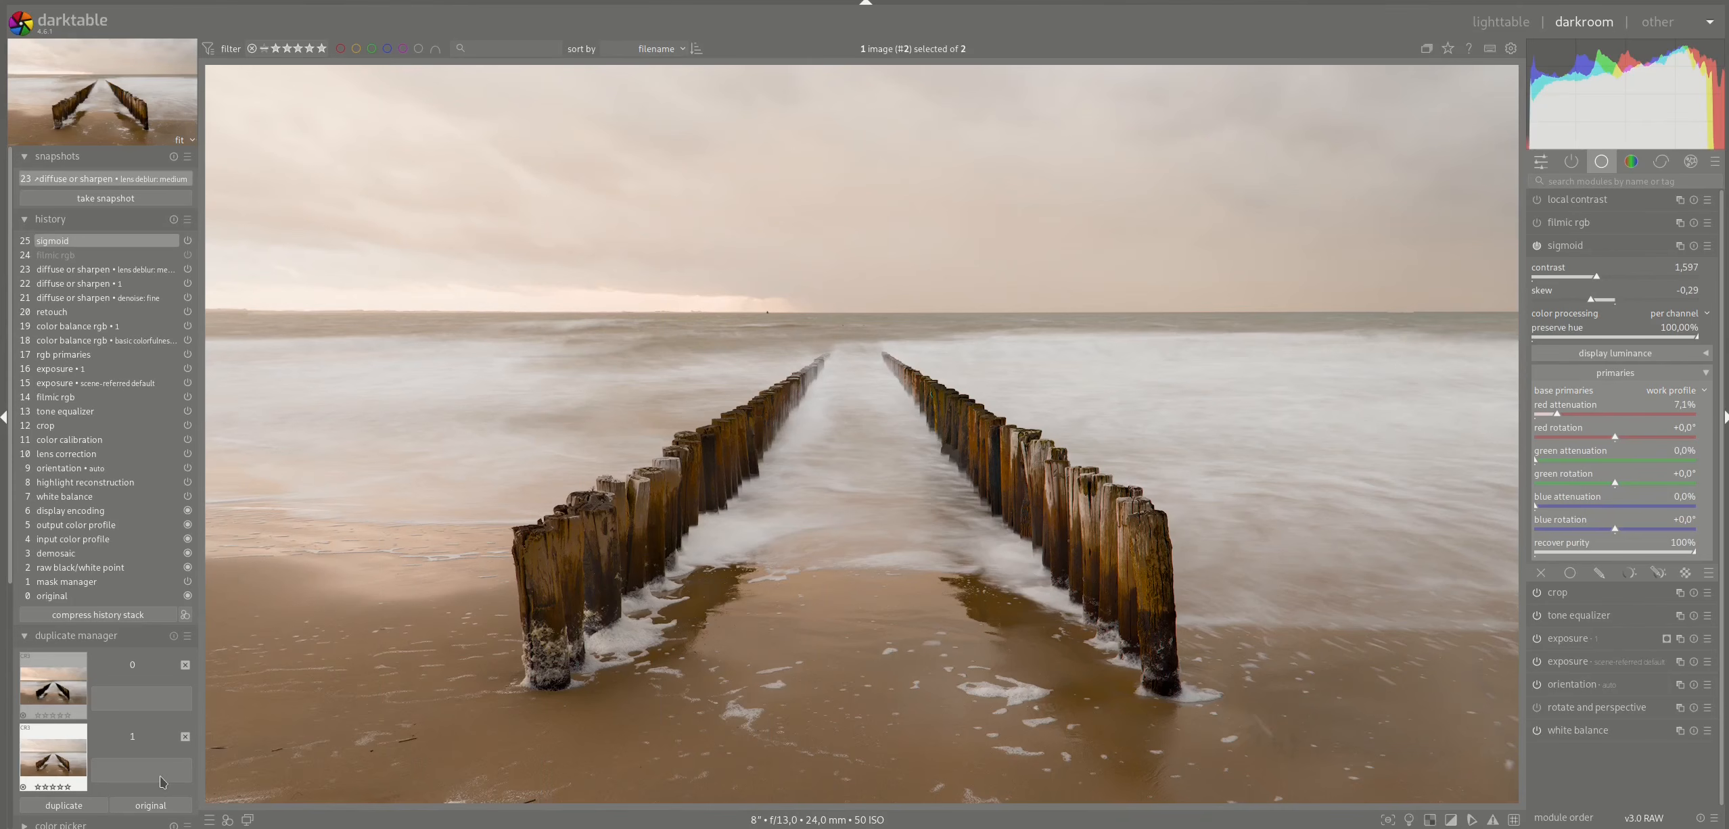
{"action": "mouse_move", "coordinate": [160, 777]}
{"action": "left_mouse_down"}
{"action": "mouse_move", "coordinate": [1523, 758]}
{"action": "mouse_move", "coordinate": [251, 798]}
{"action": "mouse_move", "coordinate": [168, 823]}
{"action": "mouse_move", "coordinate": [632, 784]}
{"action": "mouse_move", "coordinate": [1520, 764]}
{"action": "mouse_move", "coordinate": [218, 789]}
{"action": "mouse_move", "coordinate": [1477, 771]}
{"action": "mouse_move", "coordinate": [1021, 785]}
{"action": "mouse_move", "coordinate": [130, 779]}
{"action": "left_mouse_up"}
{"action": "left_click_drag", "start_coordinate": [131, 779], "coordinate": [1515, 778]}
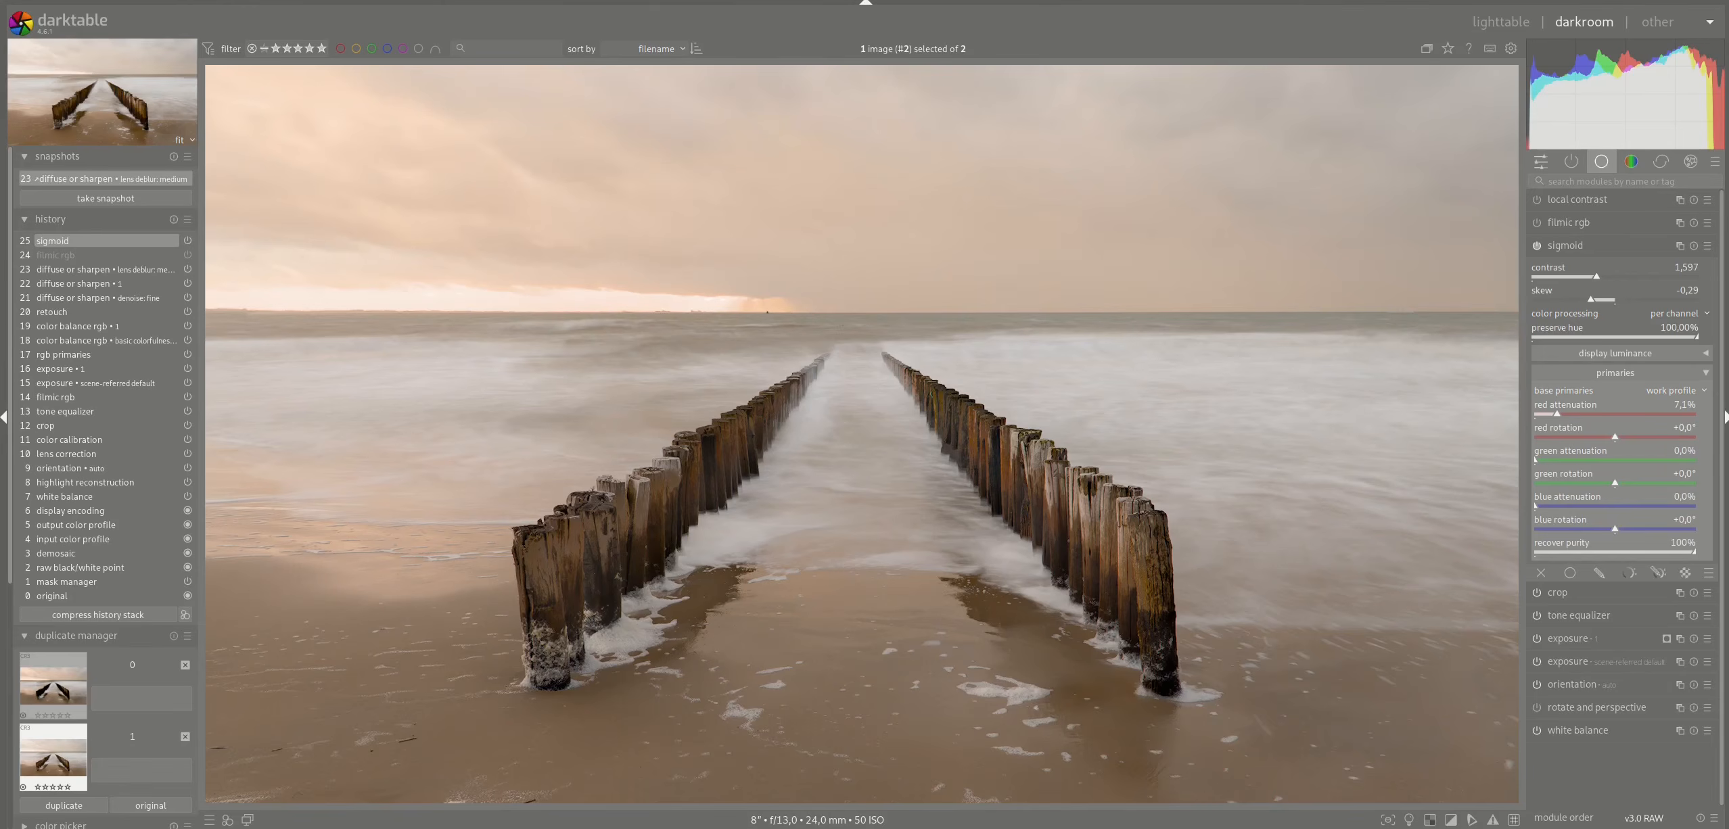
{"action": "left_click_drag", "start_coordinate": [1515, 778], "coordinate": [182, 800]}
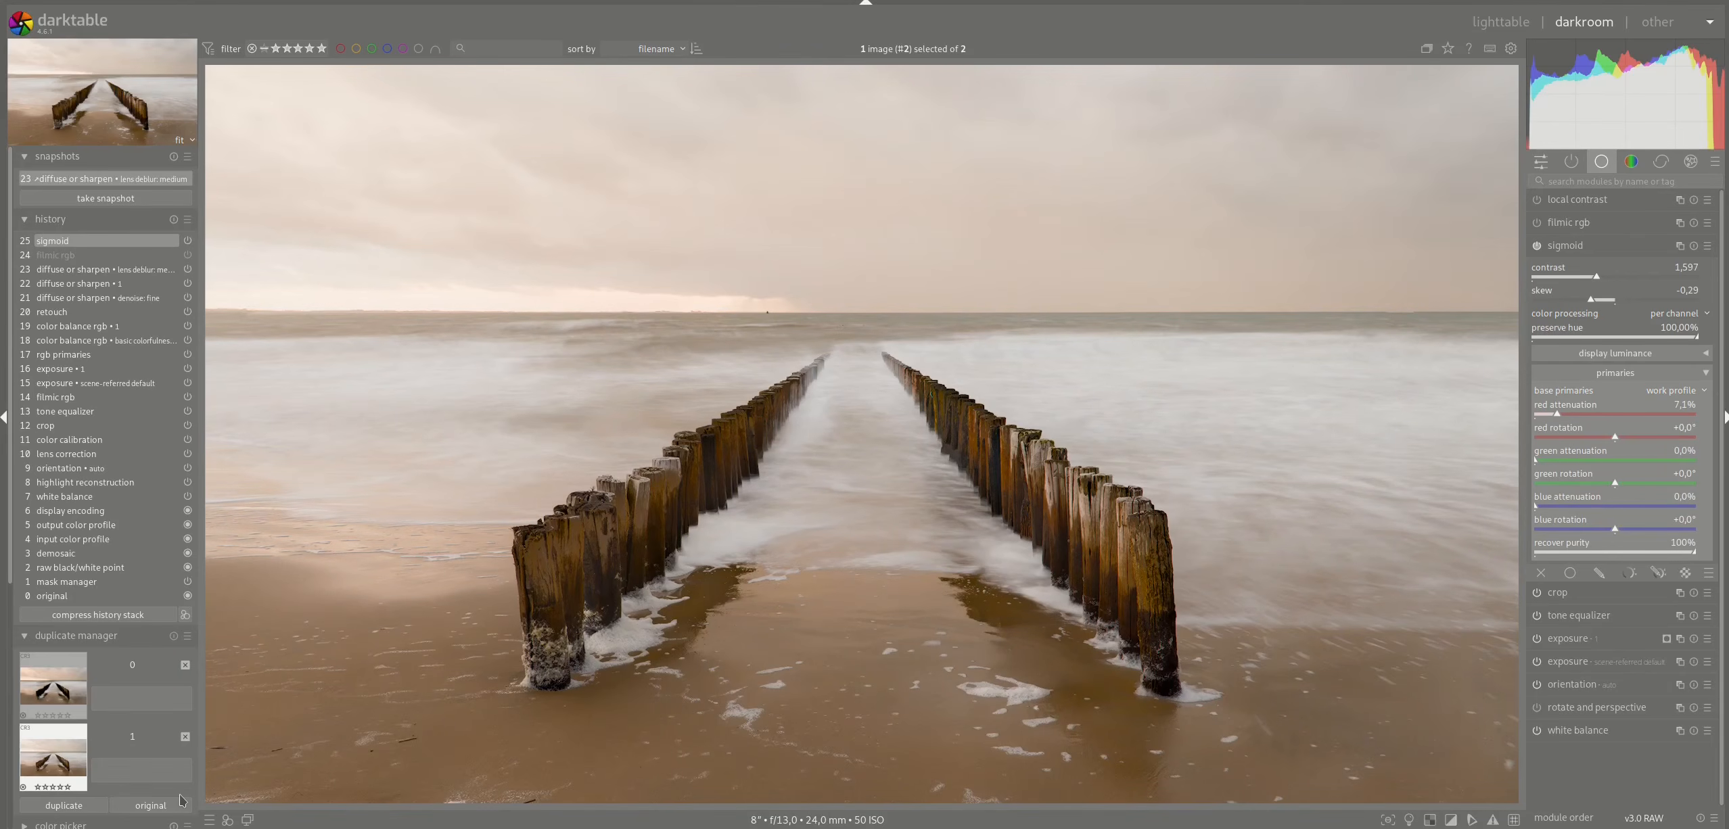
{"action": "left_click_drag", "start_coordinate": [205, 778], "coordinate": [205, 609]}
{"action": "left_click_drag", "start_coordinate": [47, 573], "coordinate": [1512, 744]}
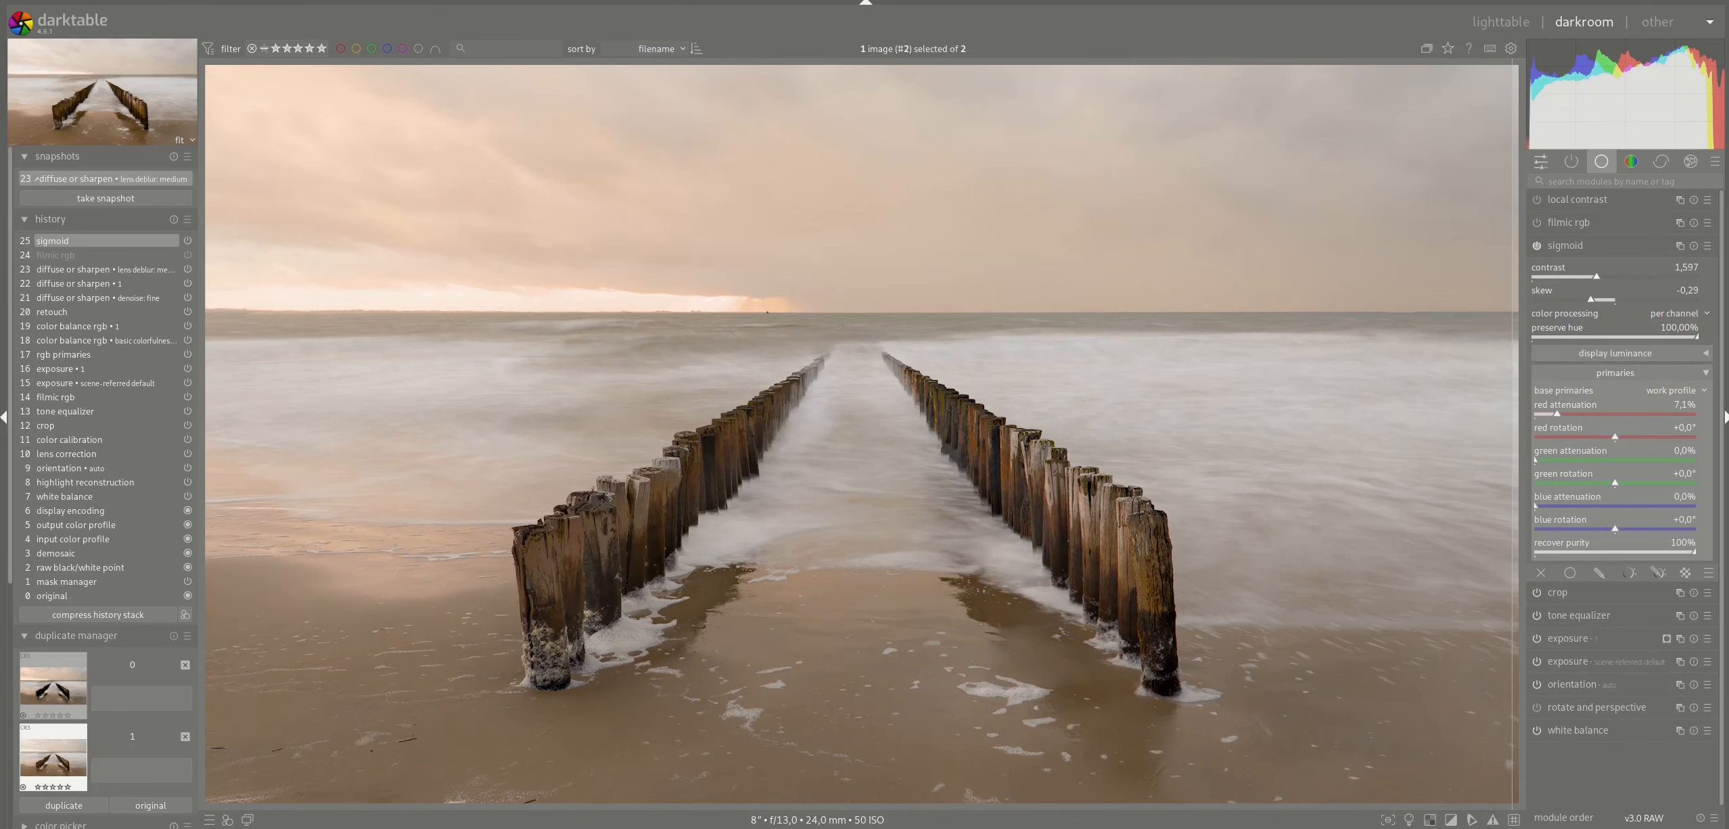
{"action": "mouse_move", "coordinate": [1512, 744]}
{"action": "left_mouse_down"}
{"action": "mouse_move", "coordinate": [205, 743]}
{"action": "mouse_move", "coordinate": [1518, 744]}
{"action": "left_mouse_up"}
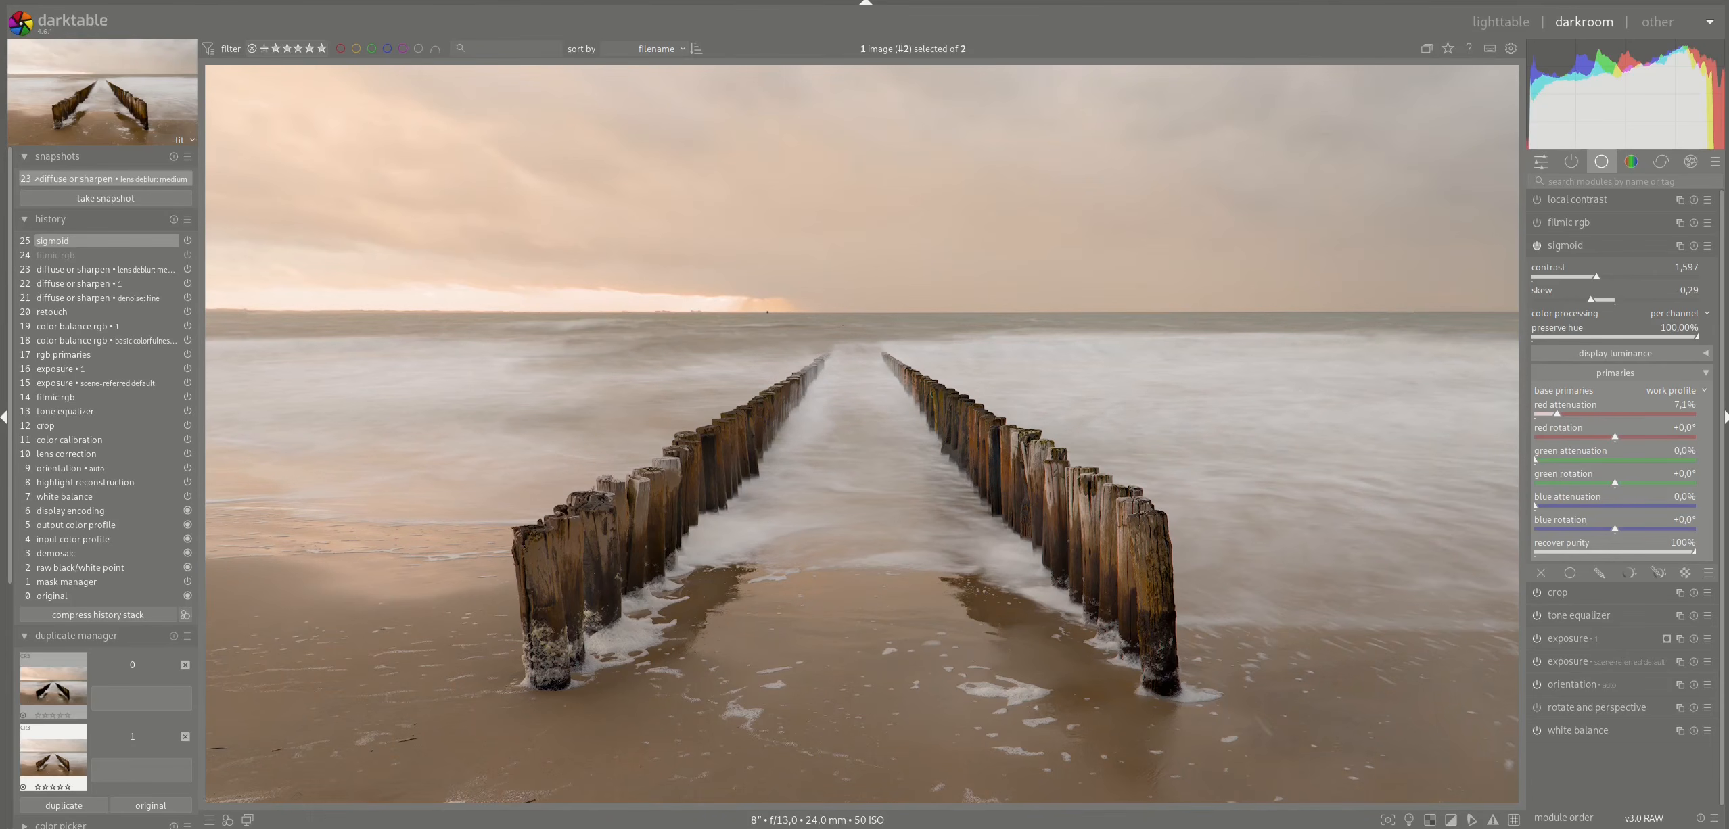